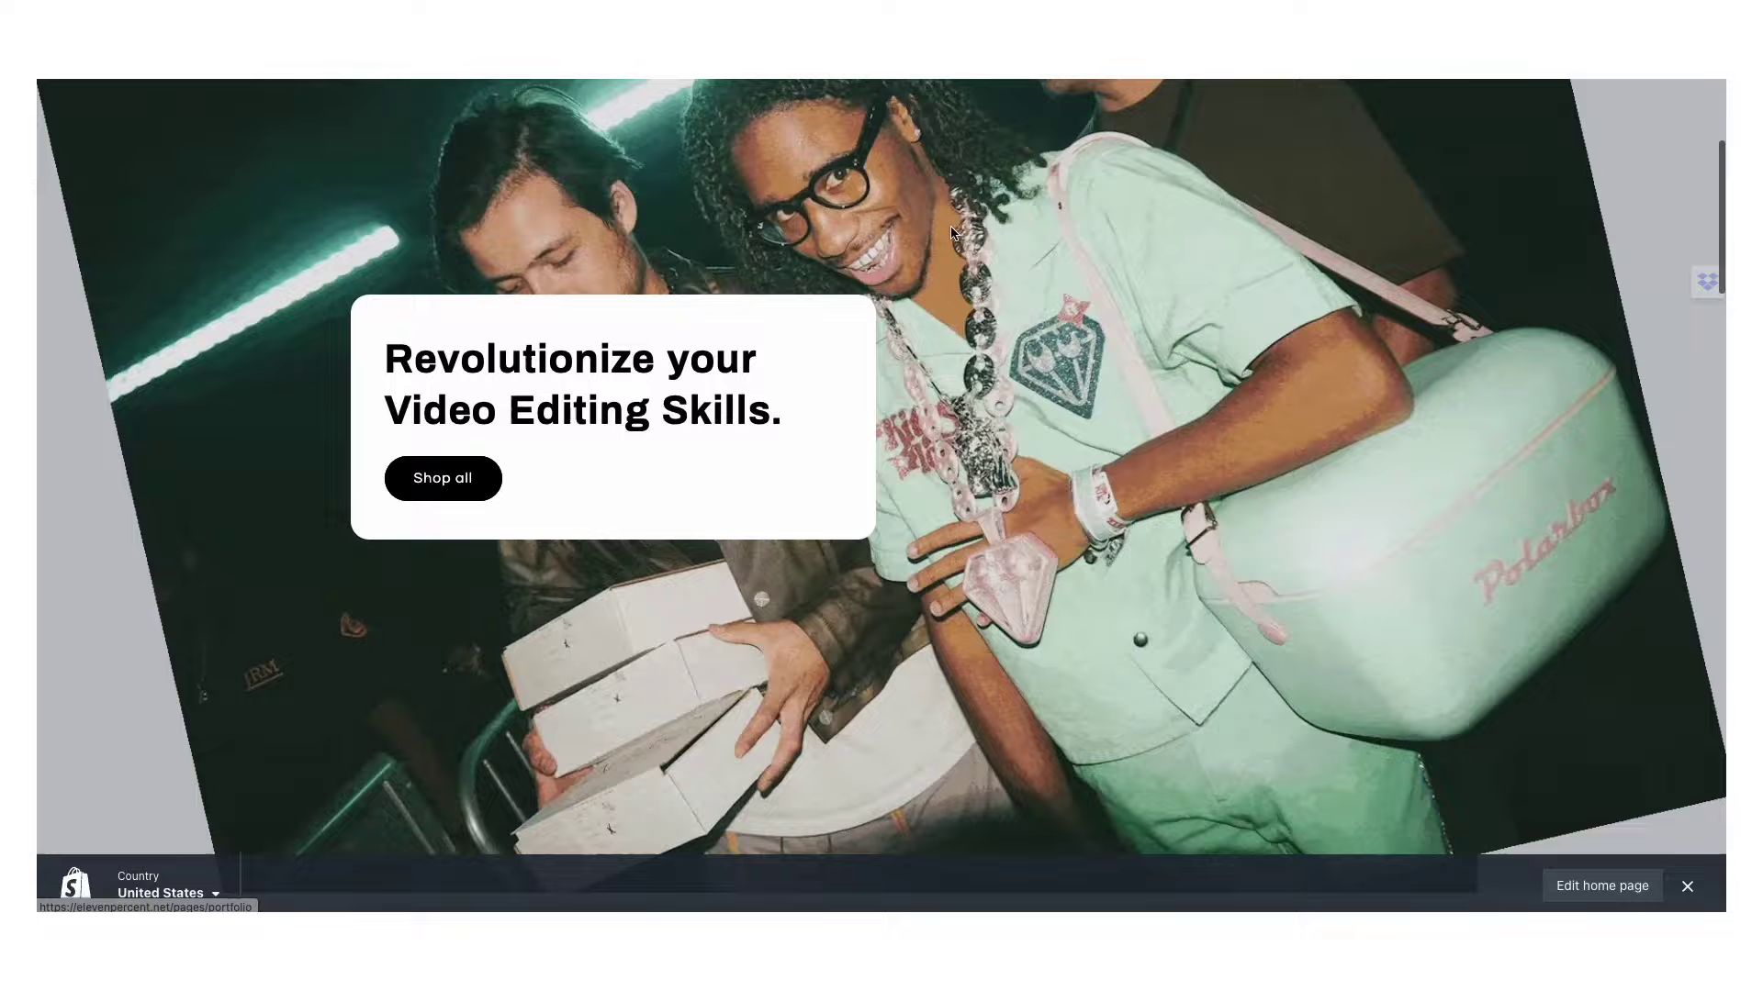
Scroll the storefront home page down to Customer Reviews and Featured products
scroll(951, 232, down, 10)
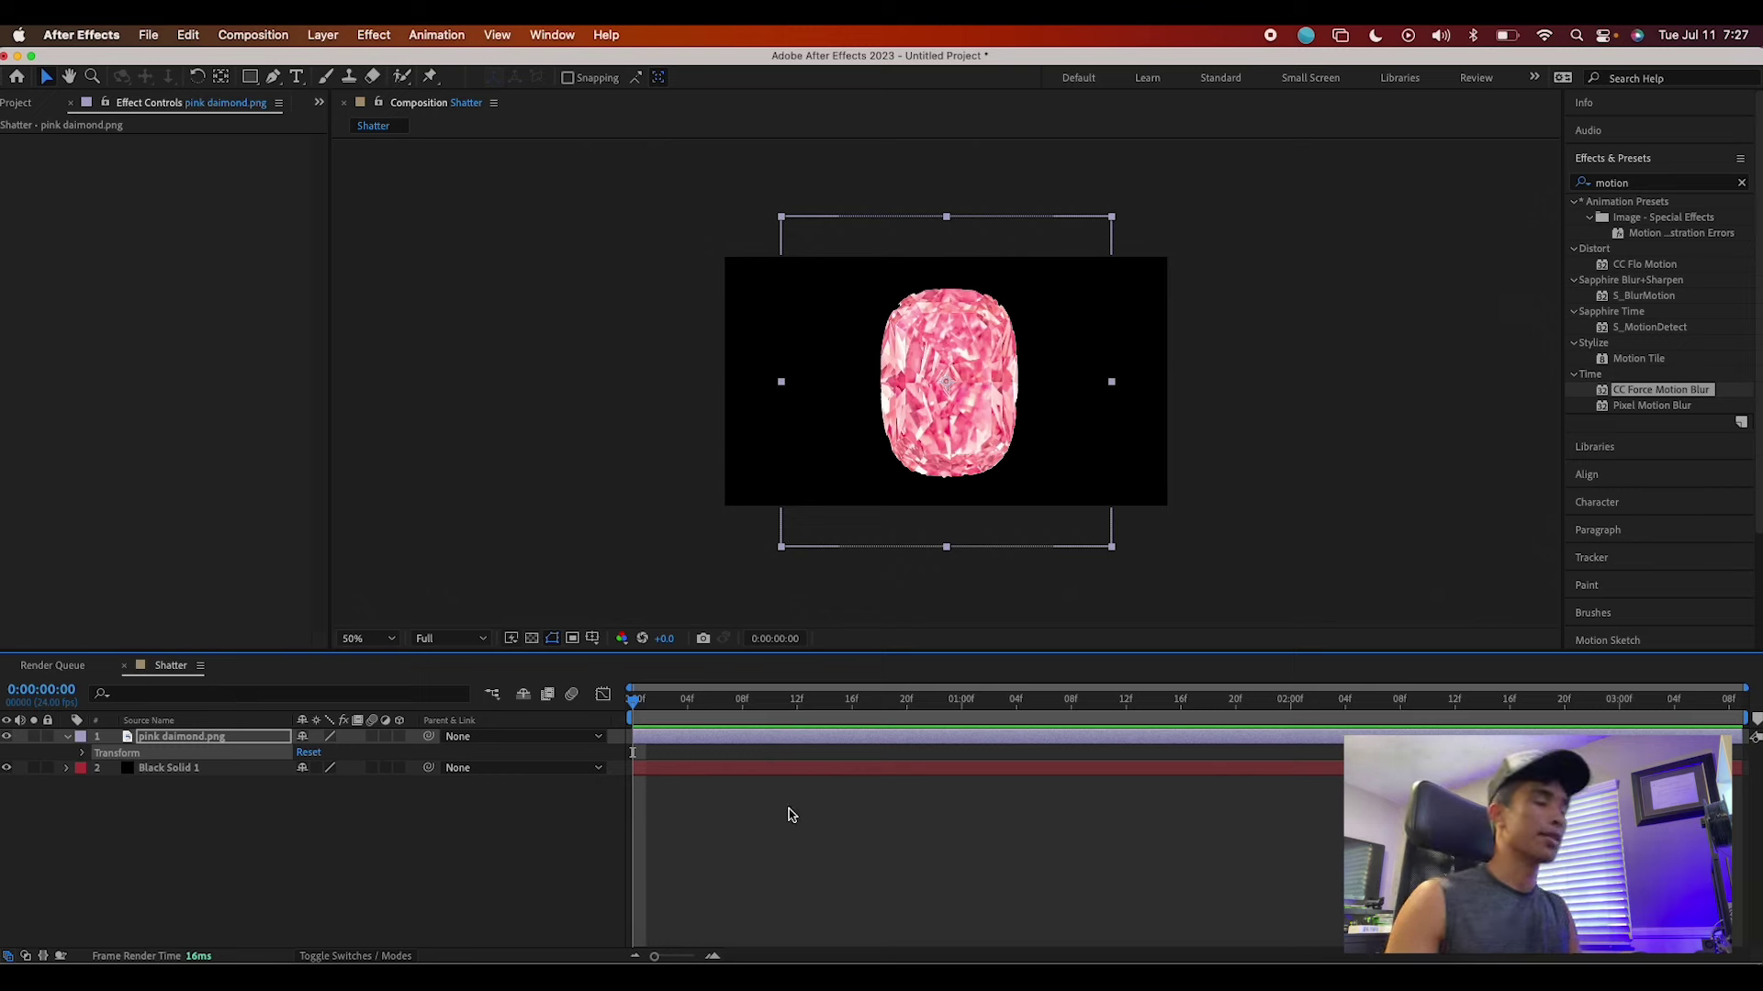
Hide Black Solid 1 and search Effects & Presets for 'shatt'
click(1742, 182)
click(6, 769)
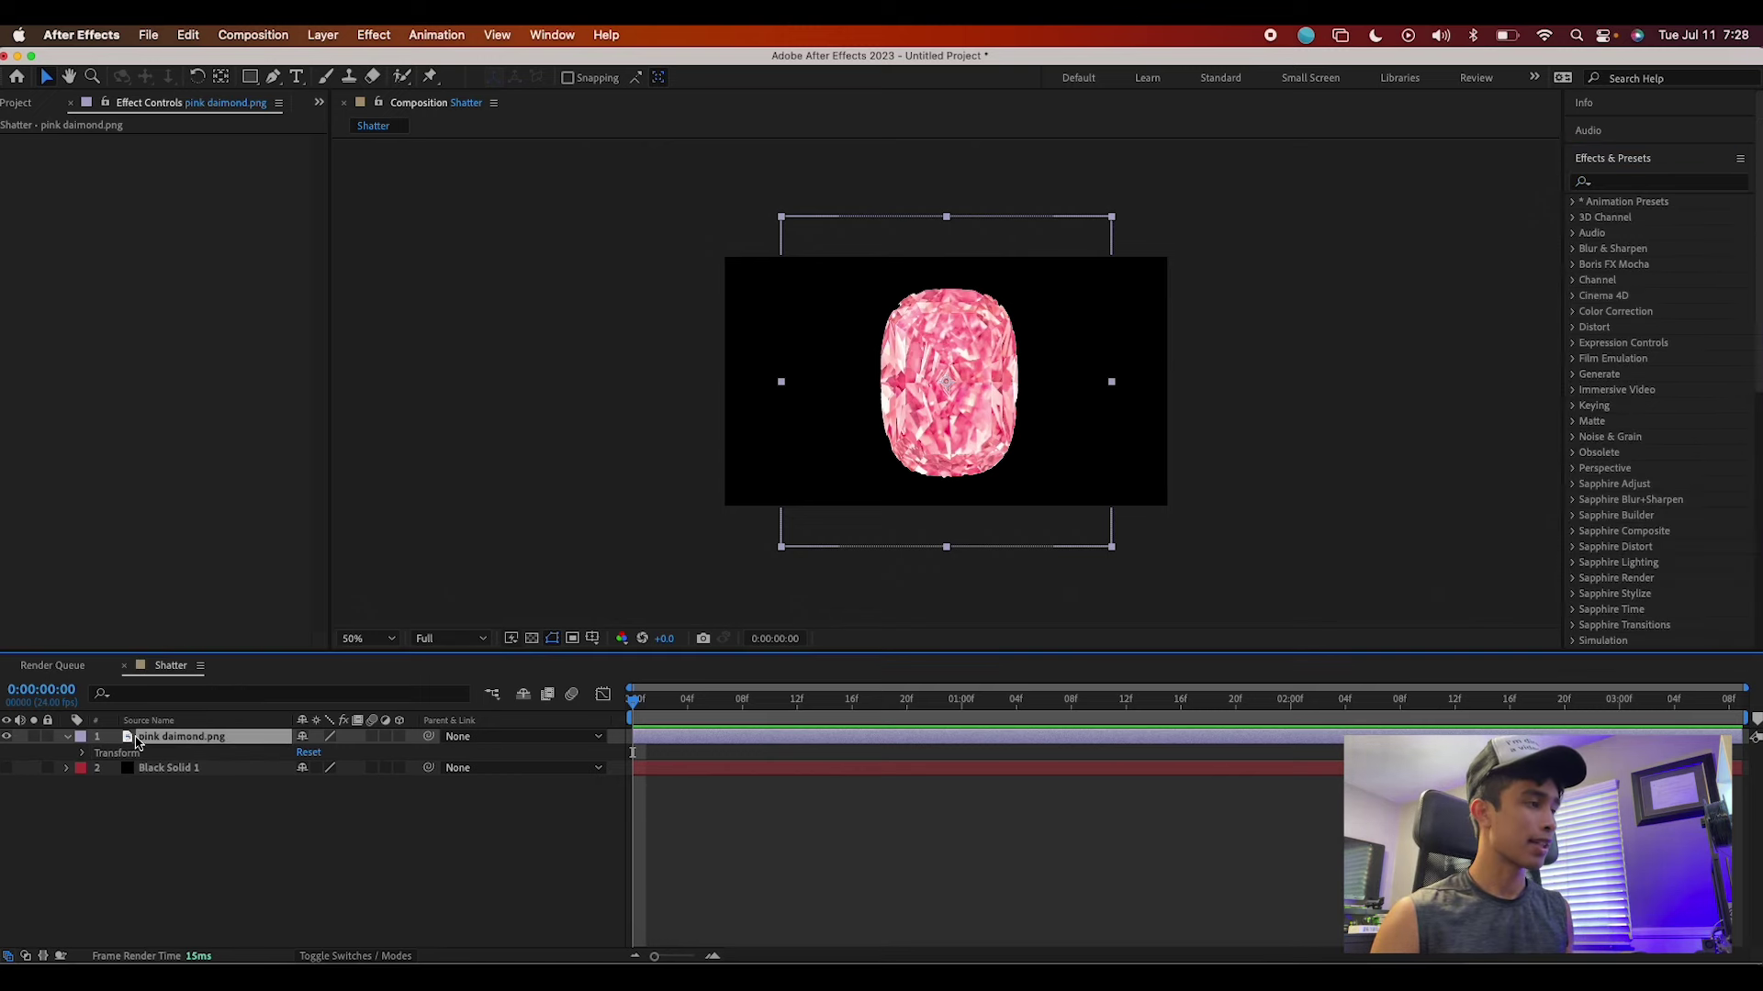
click(1670, 182)
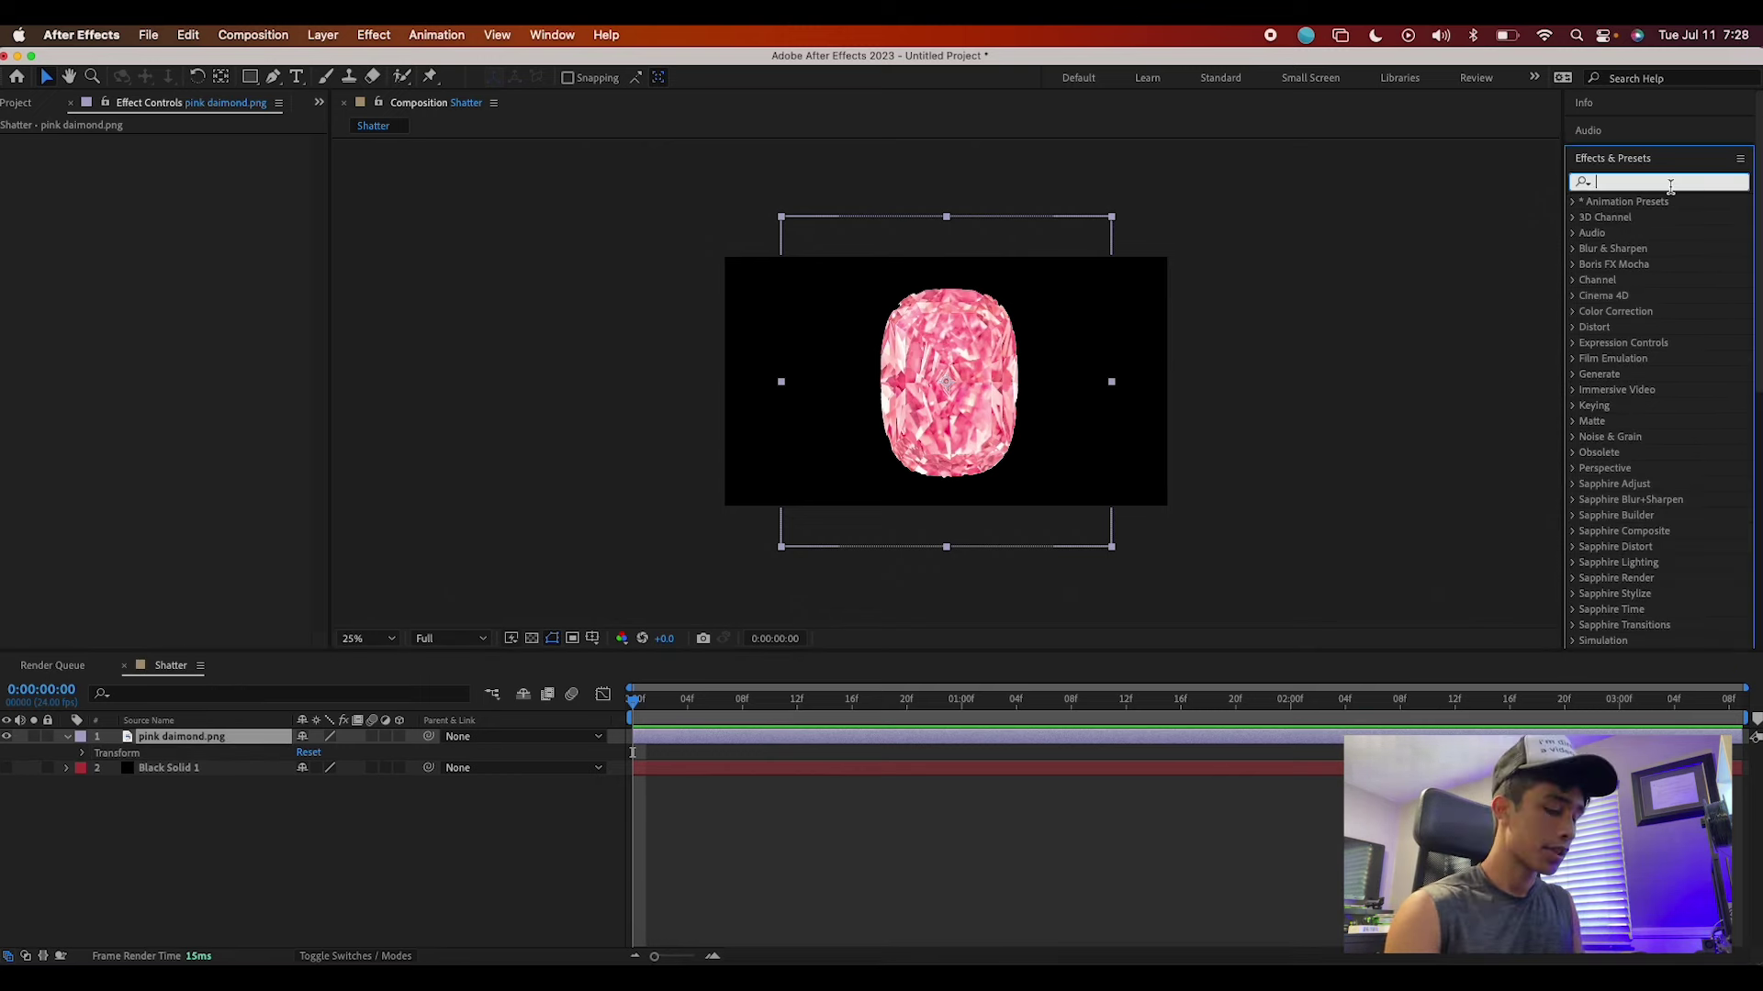
text(shatt)
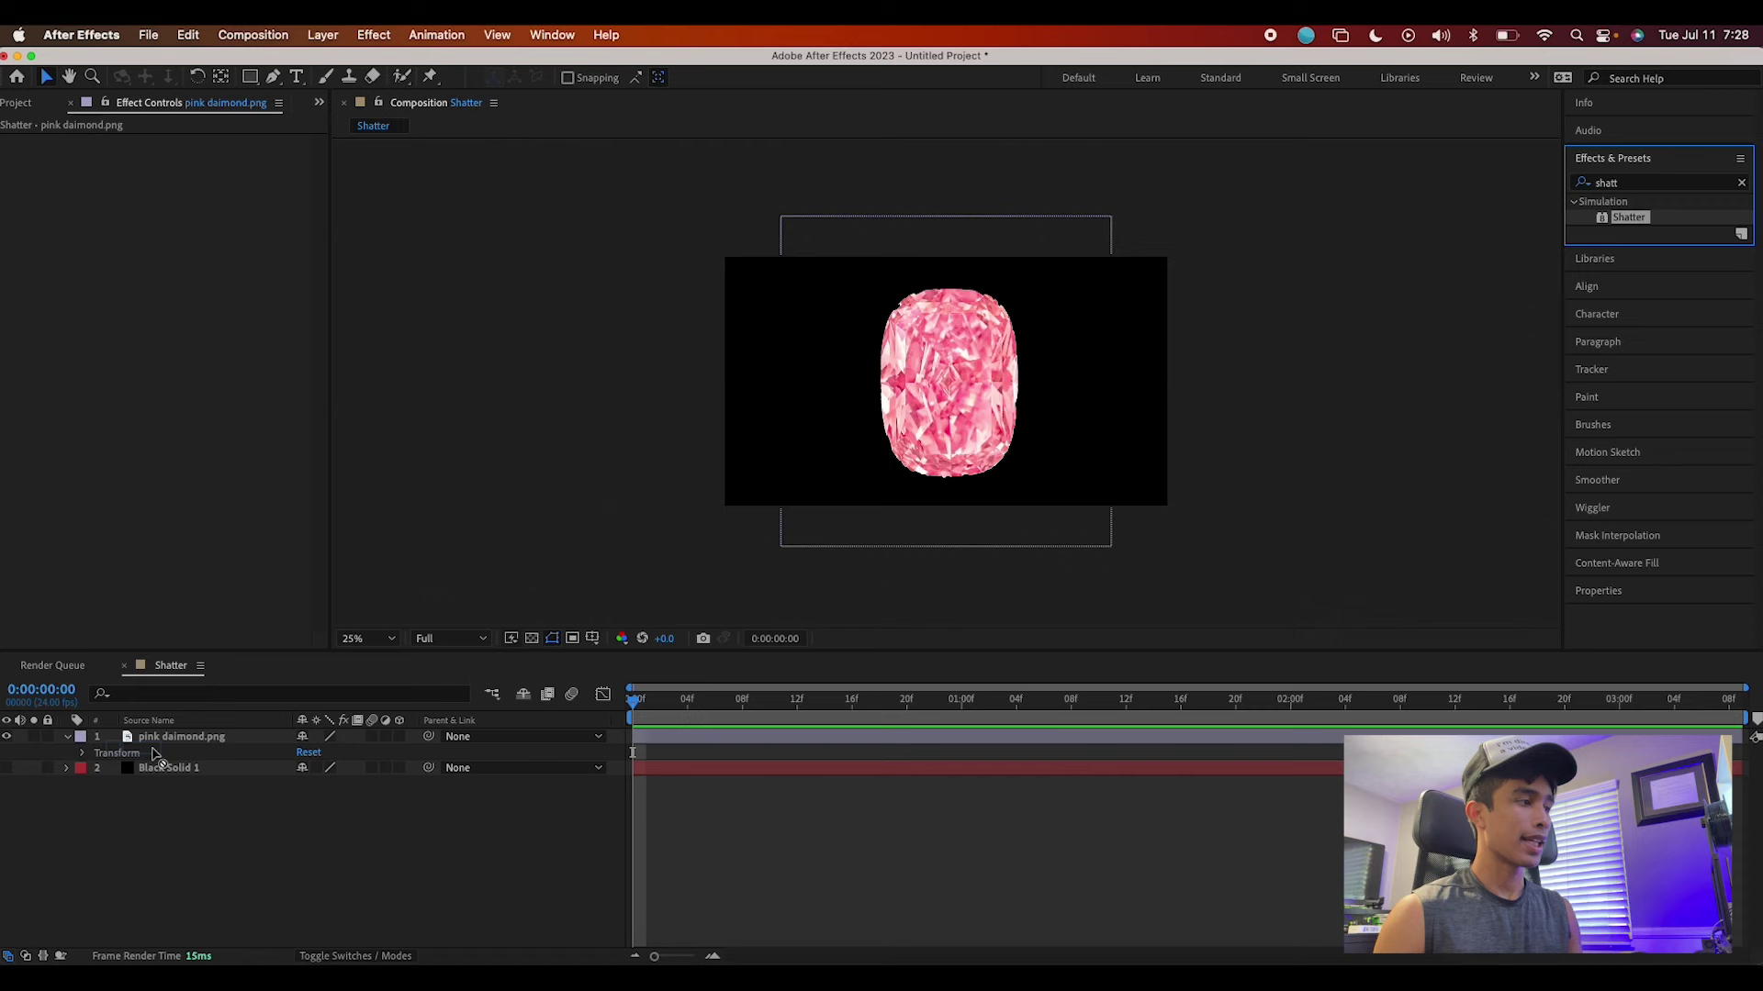
Apply Shatter to pink daimond.png with View set to Rendered, then scrub forward to see bricks
drag(156, 754, 202, 744)
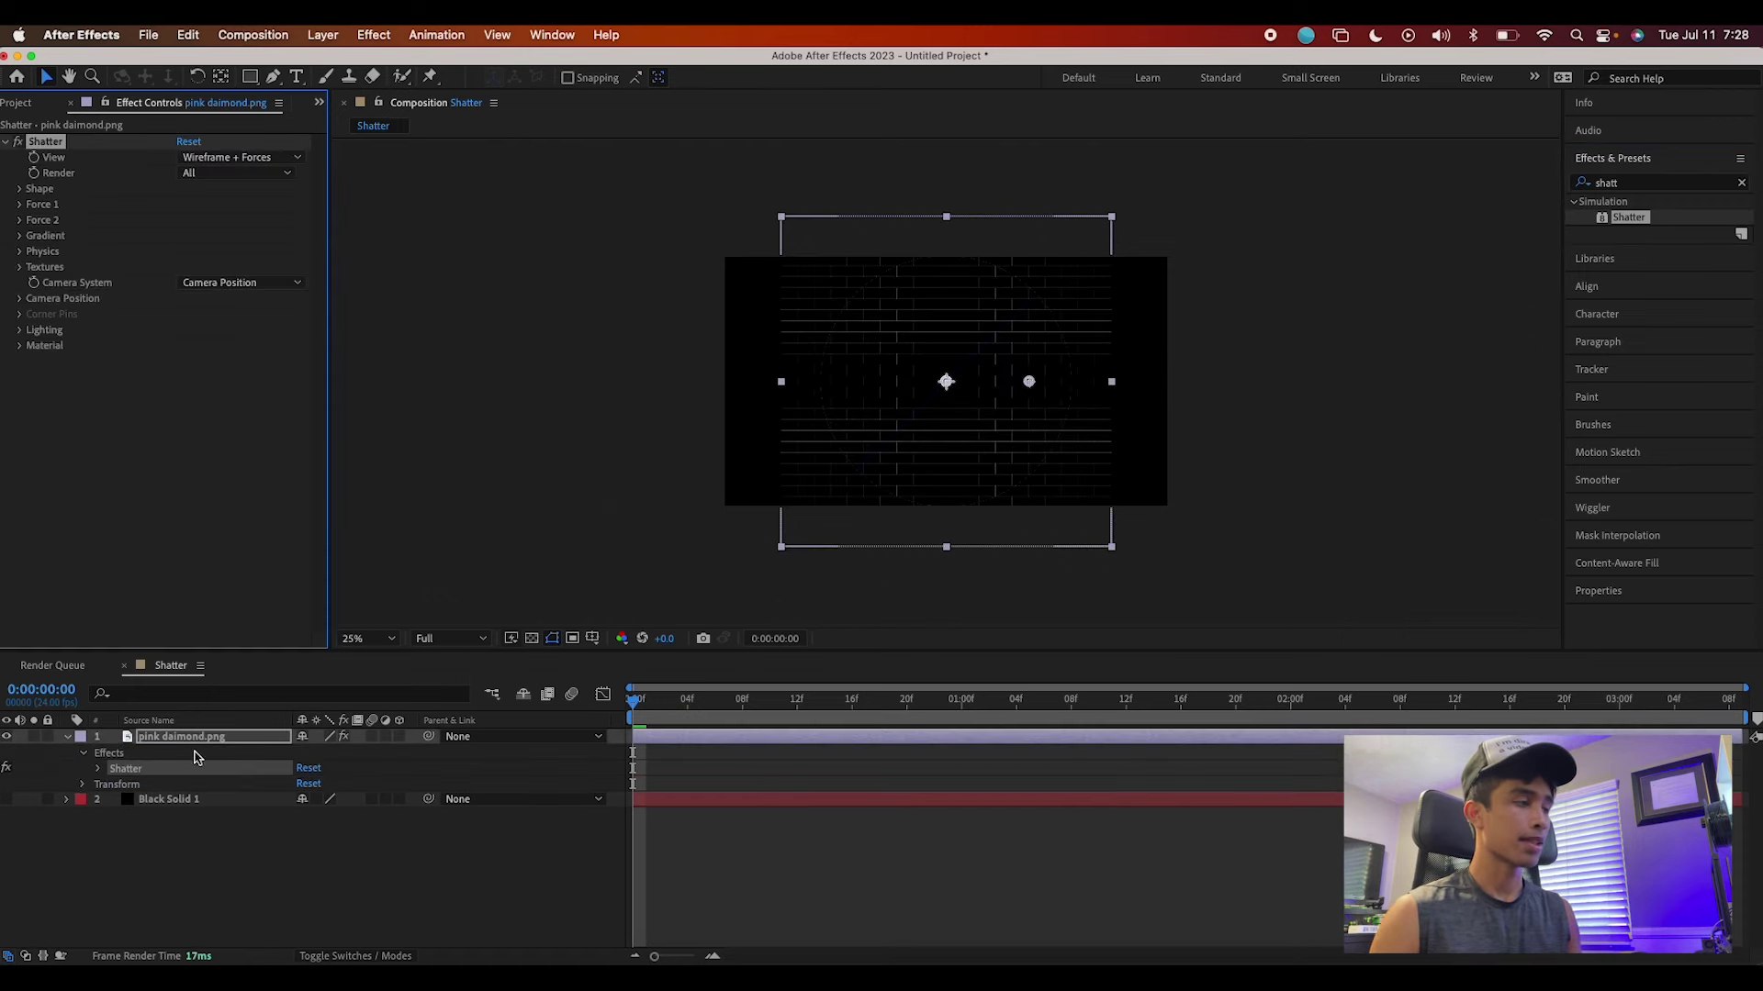
click(214, 739)
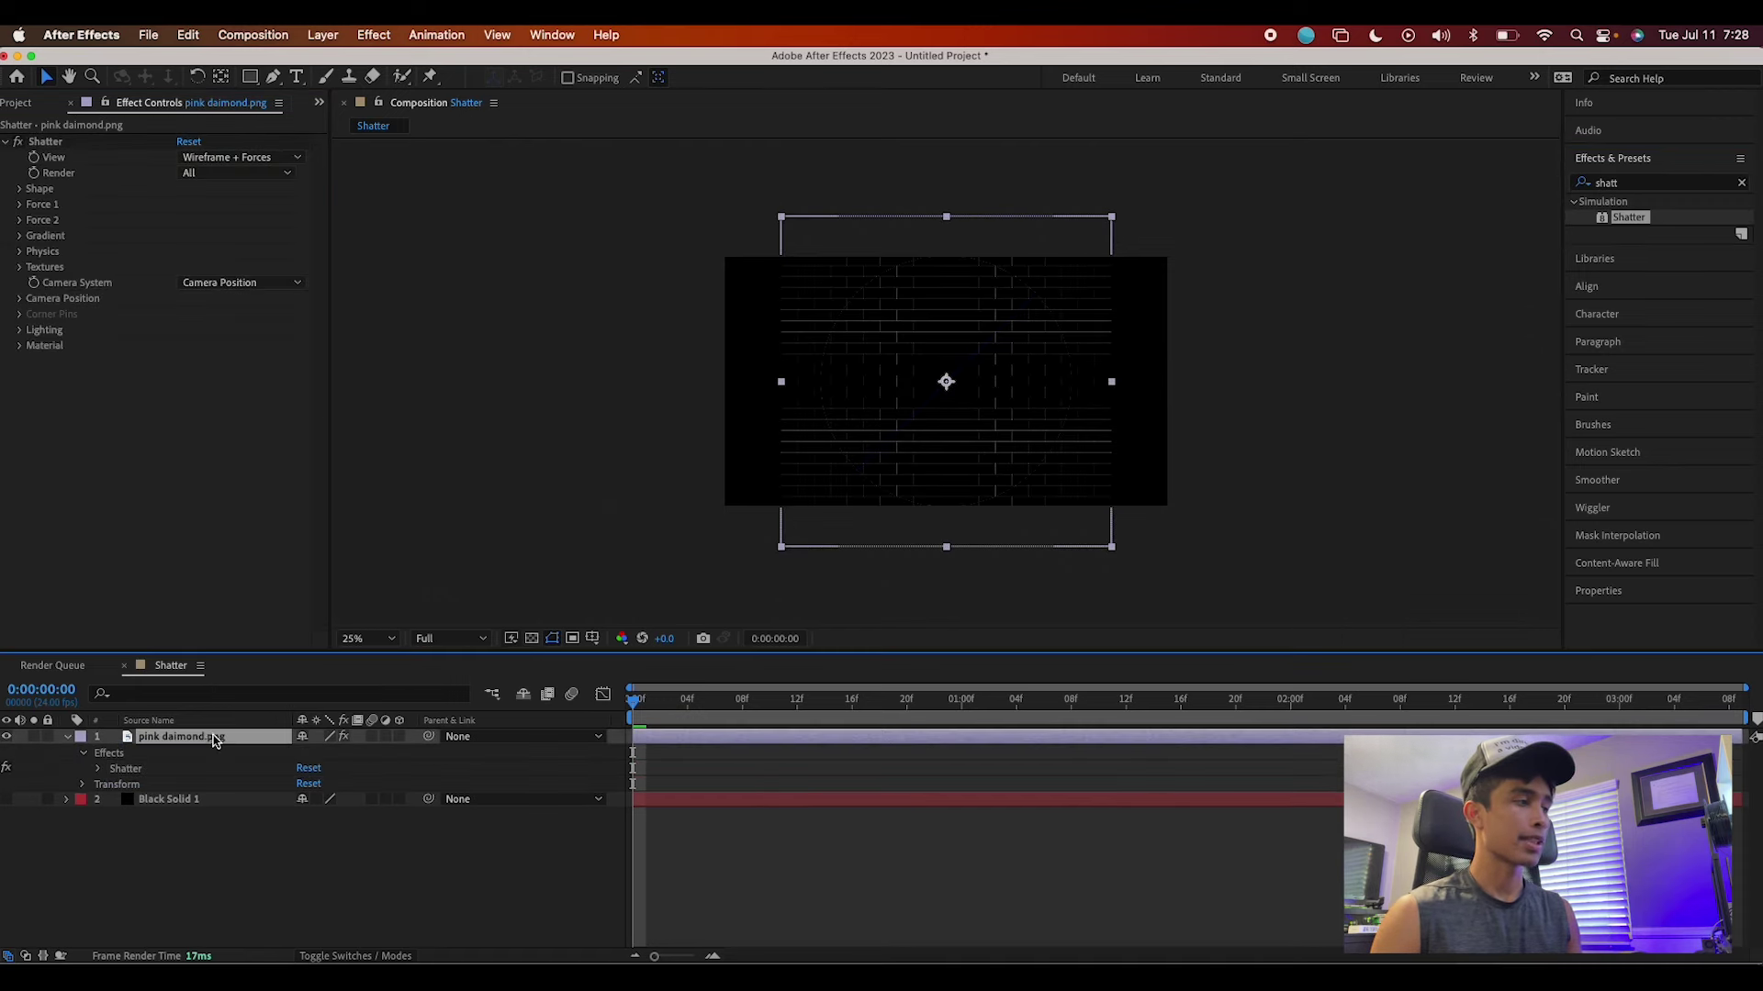
click(244, 159)
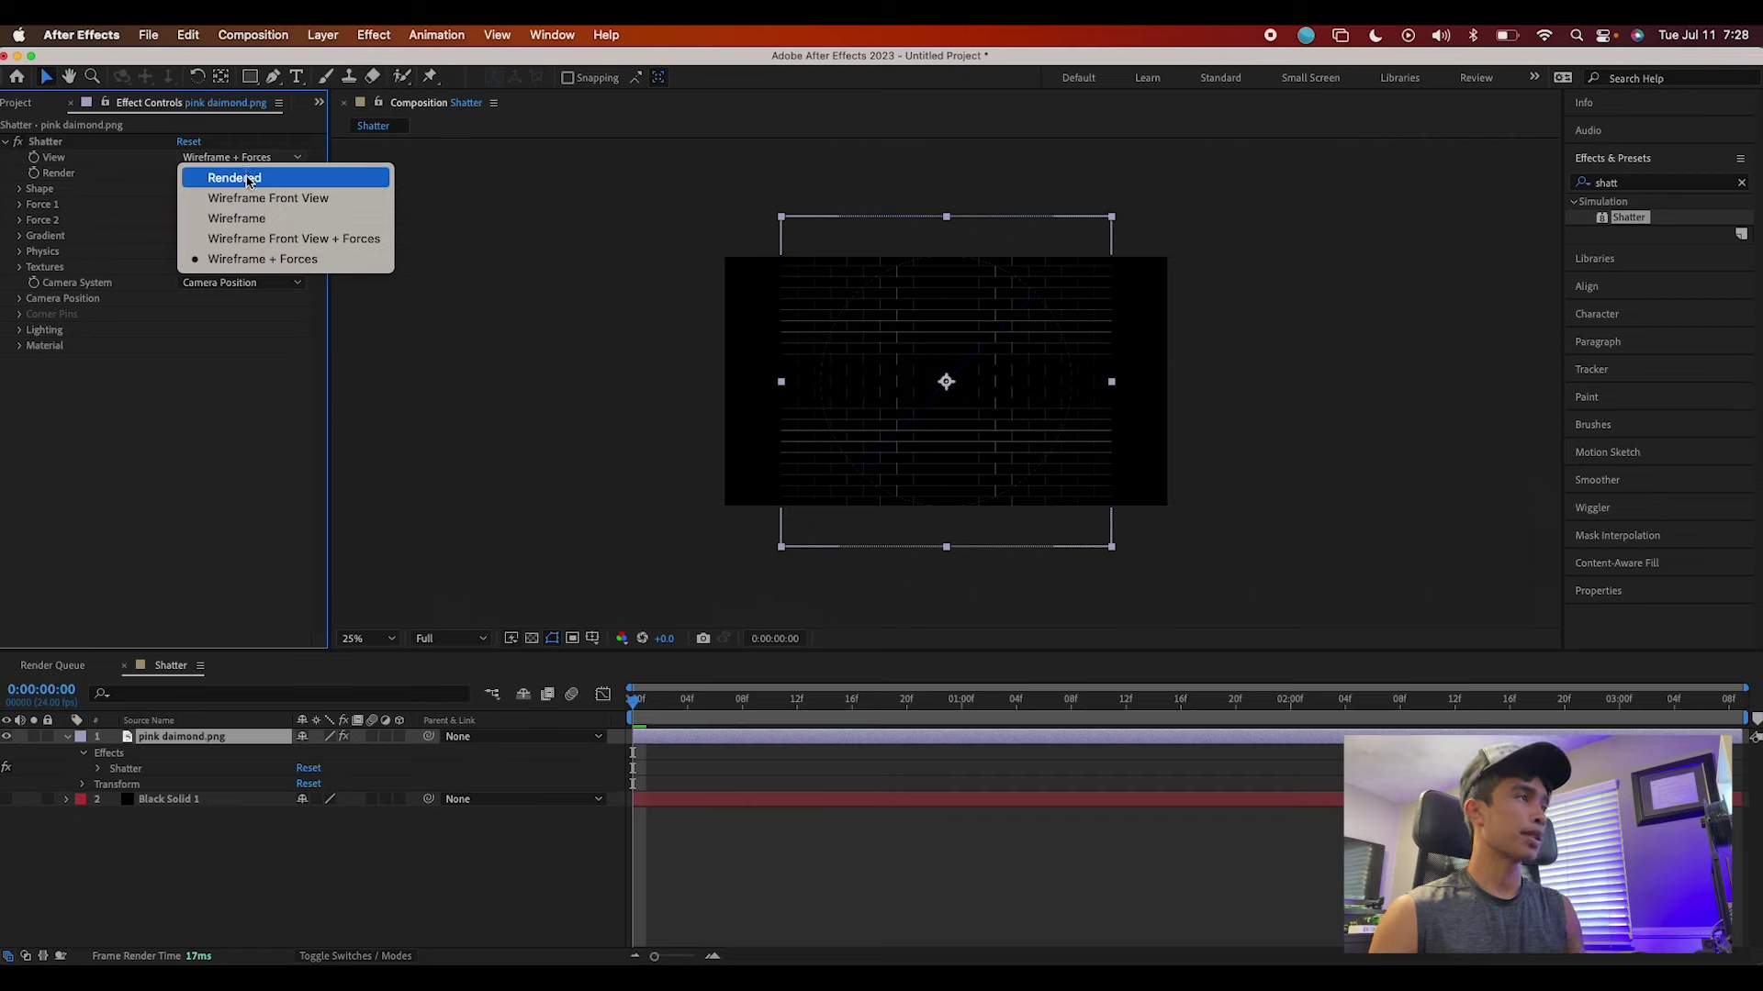
click(246, 179)
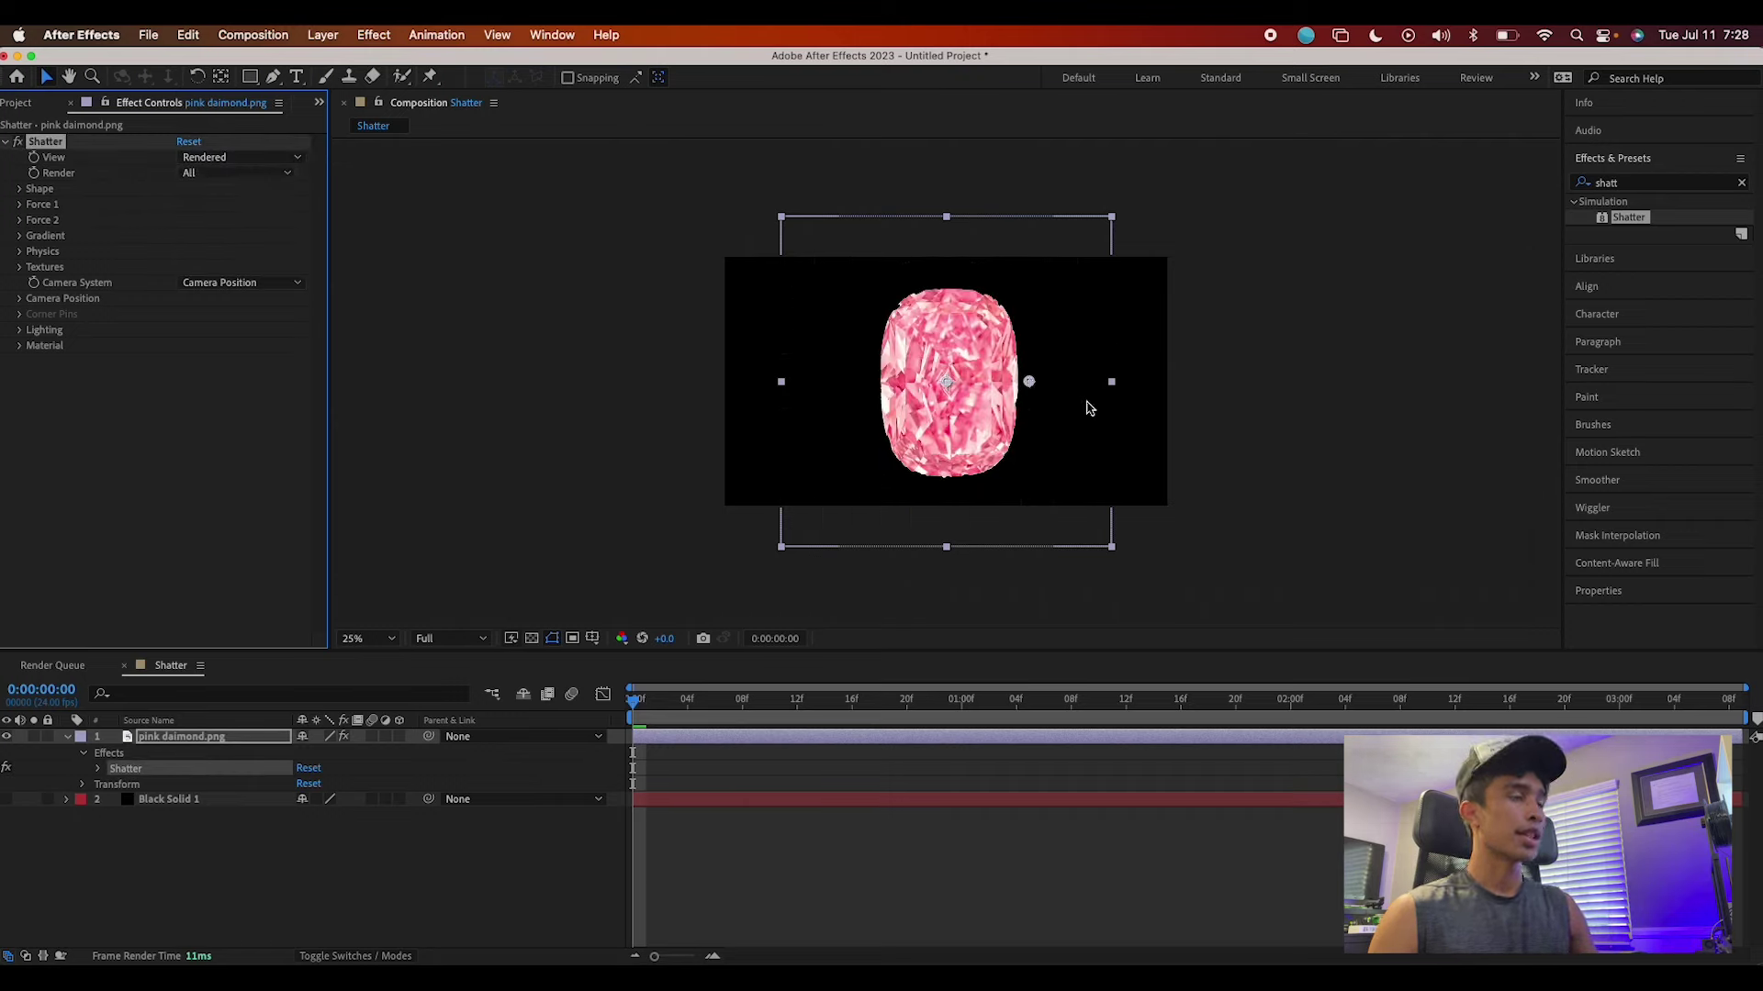
mouse_move(638, 715)
mouse_down()
mouse_move(710, 695)
mouse_move(667, 728)
mouse_up()
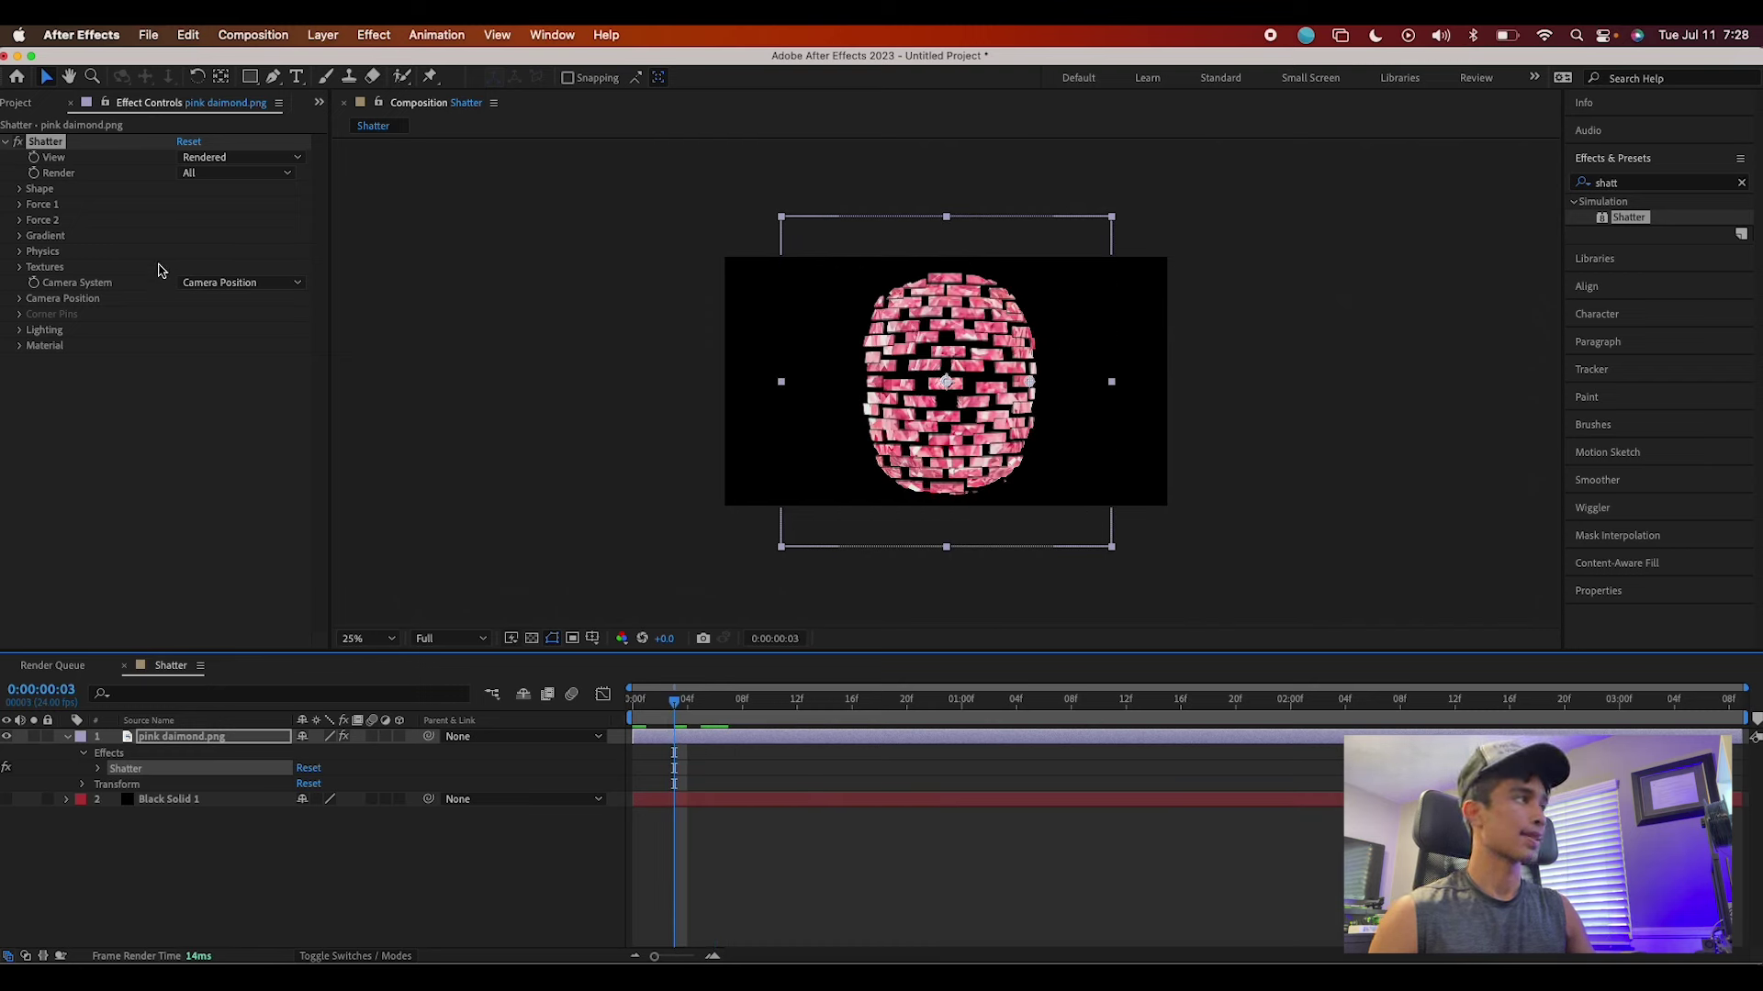
Set the Shatter Shape Pattern to Glass
click(20, 190)
click(21, 191)
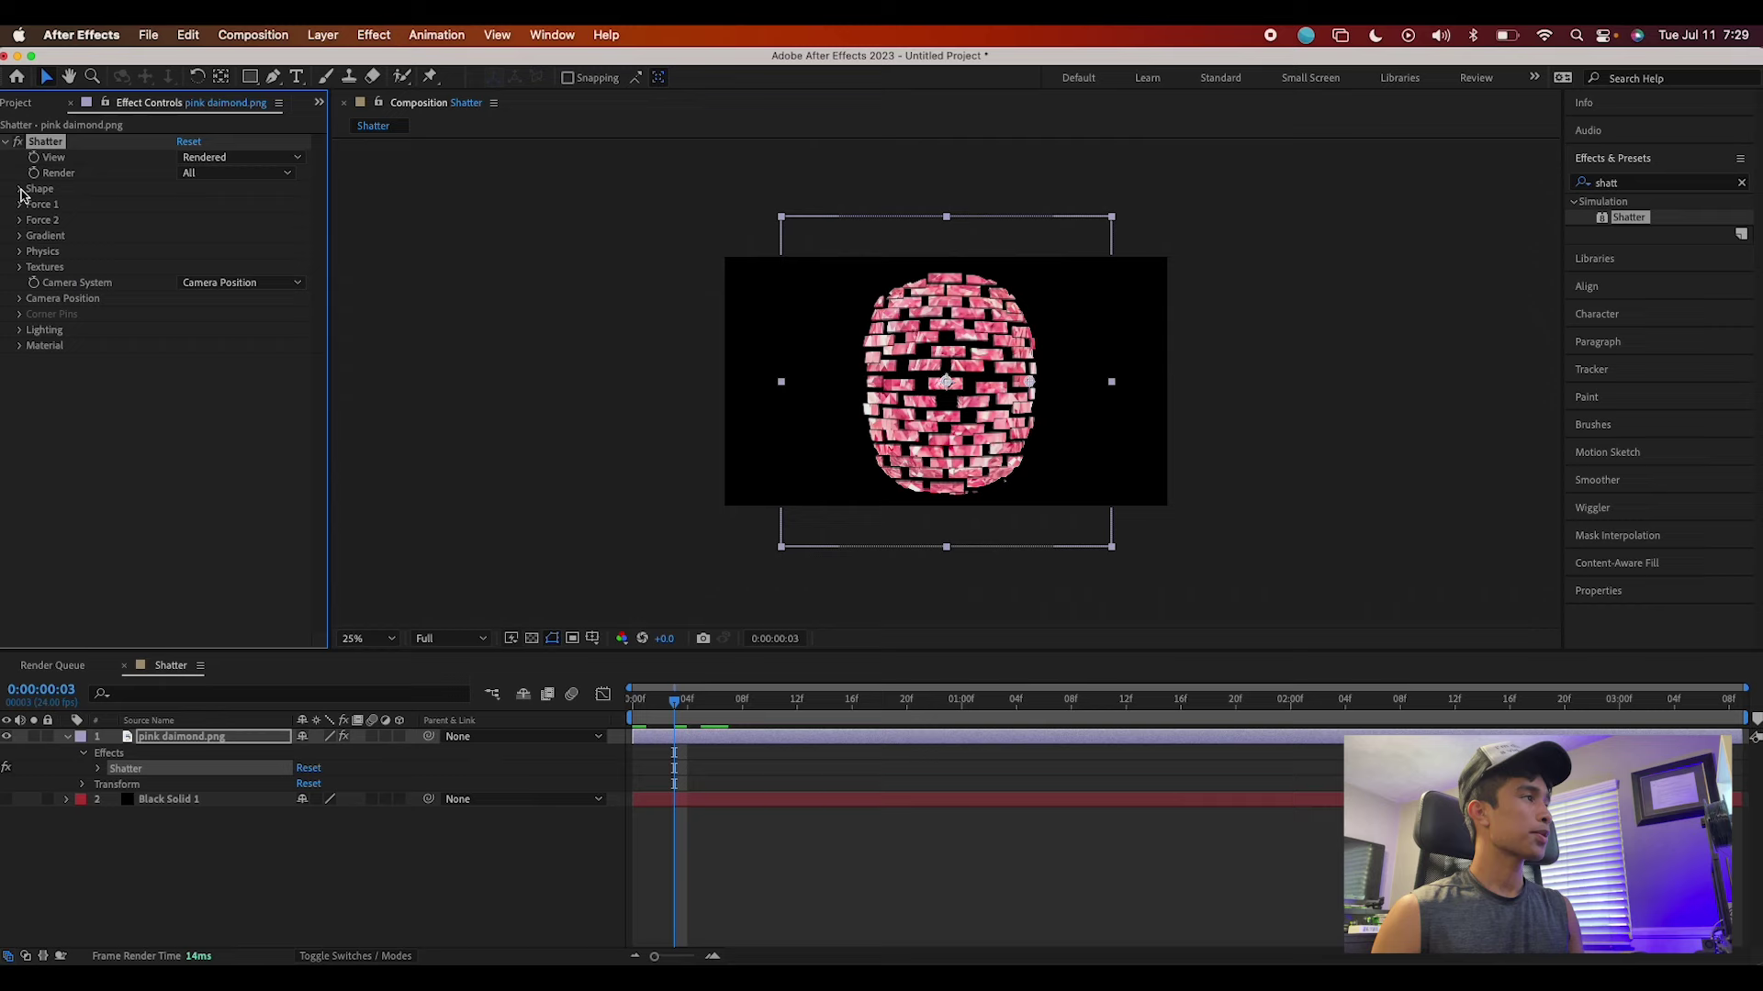
click(20, 190)
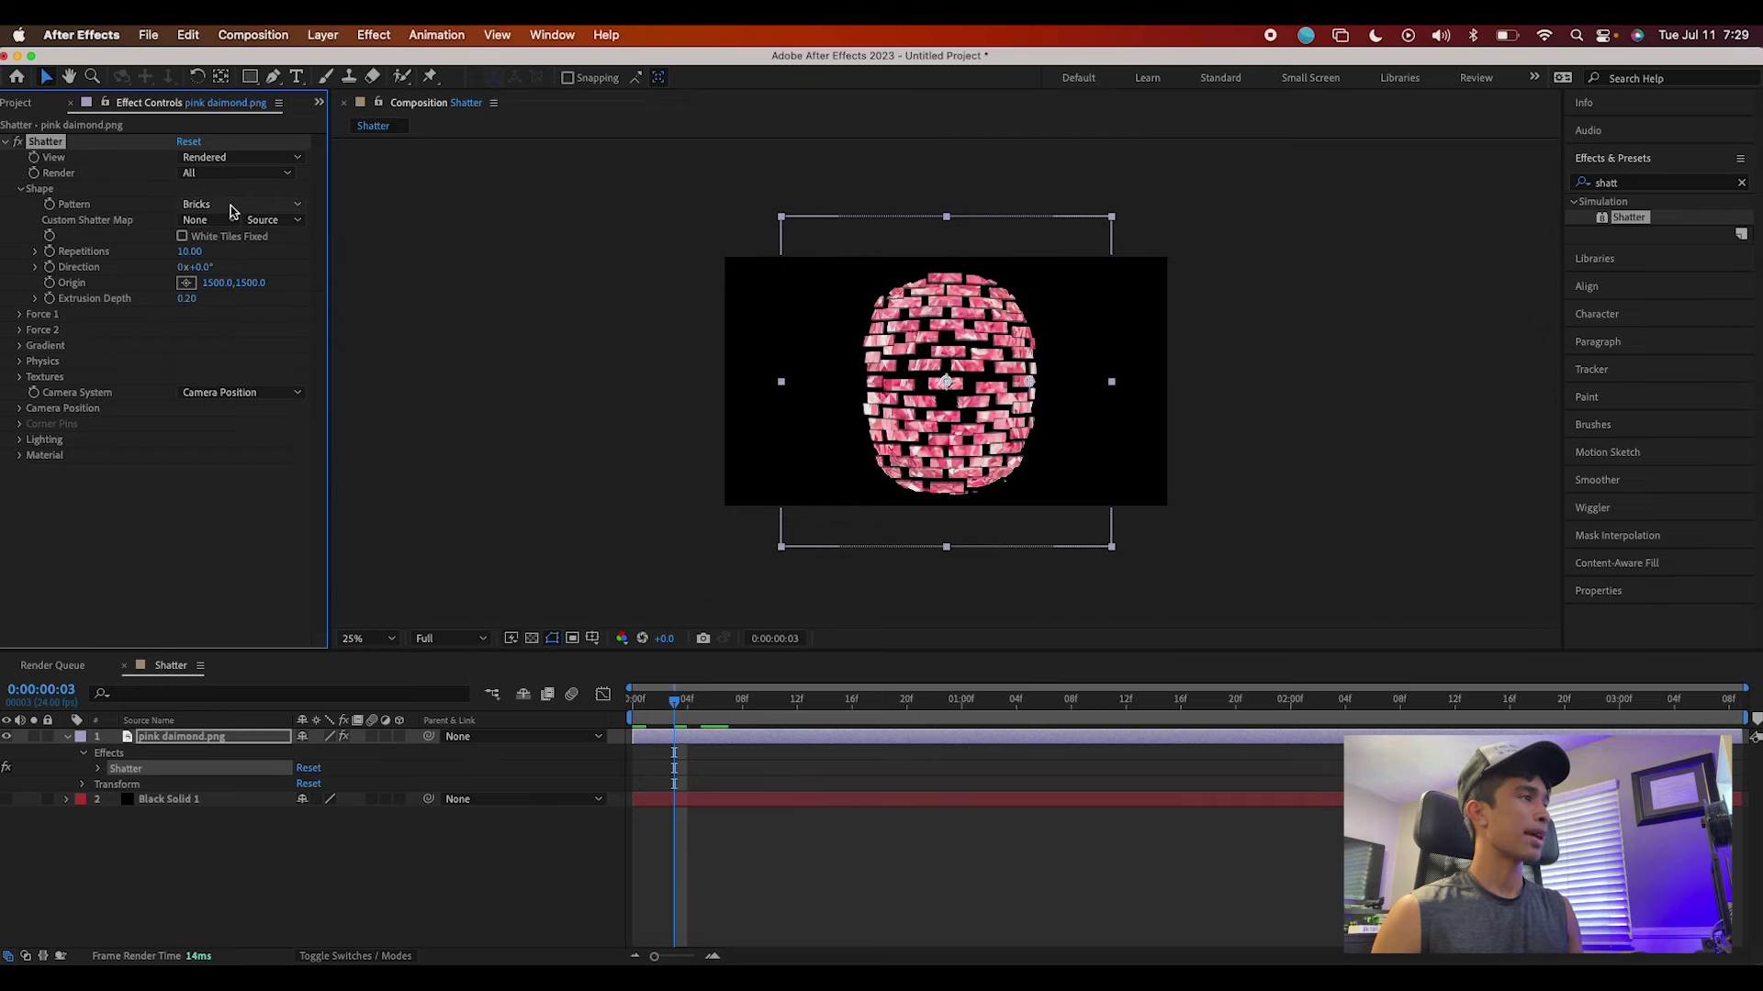
click(231, 205)
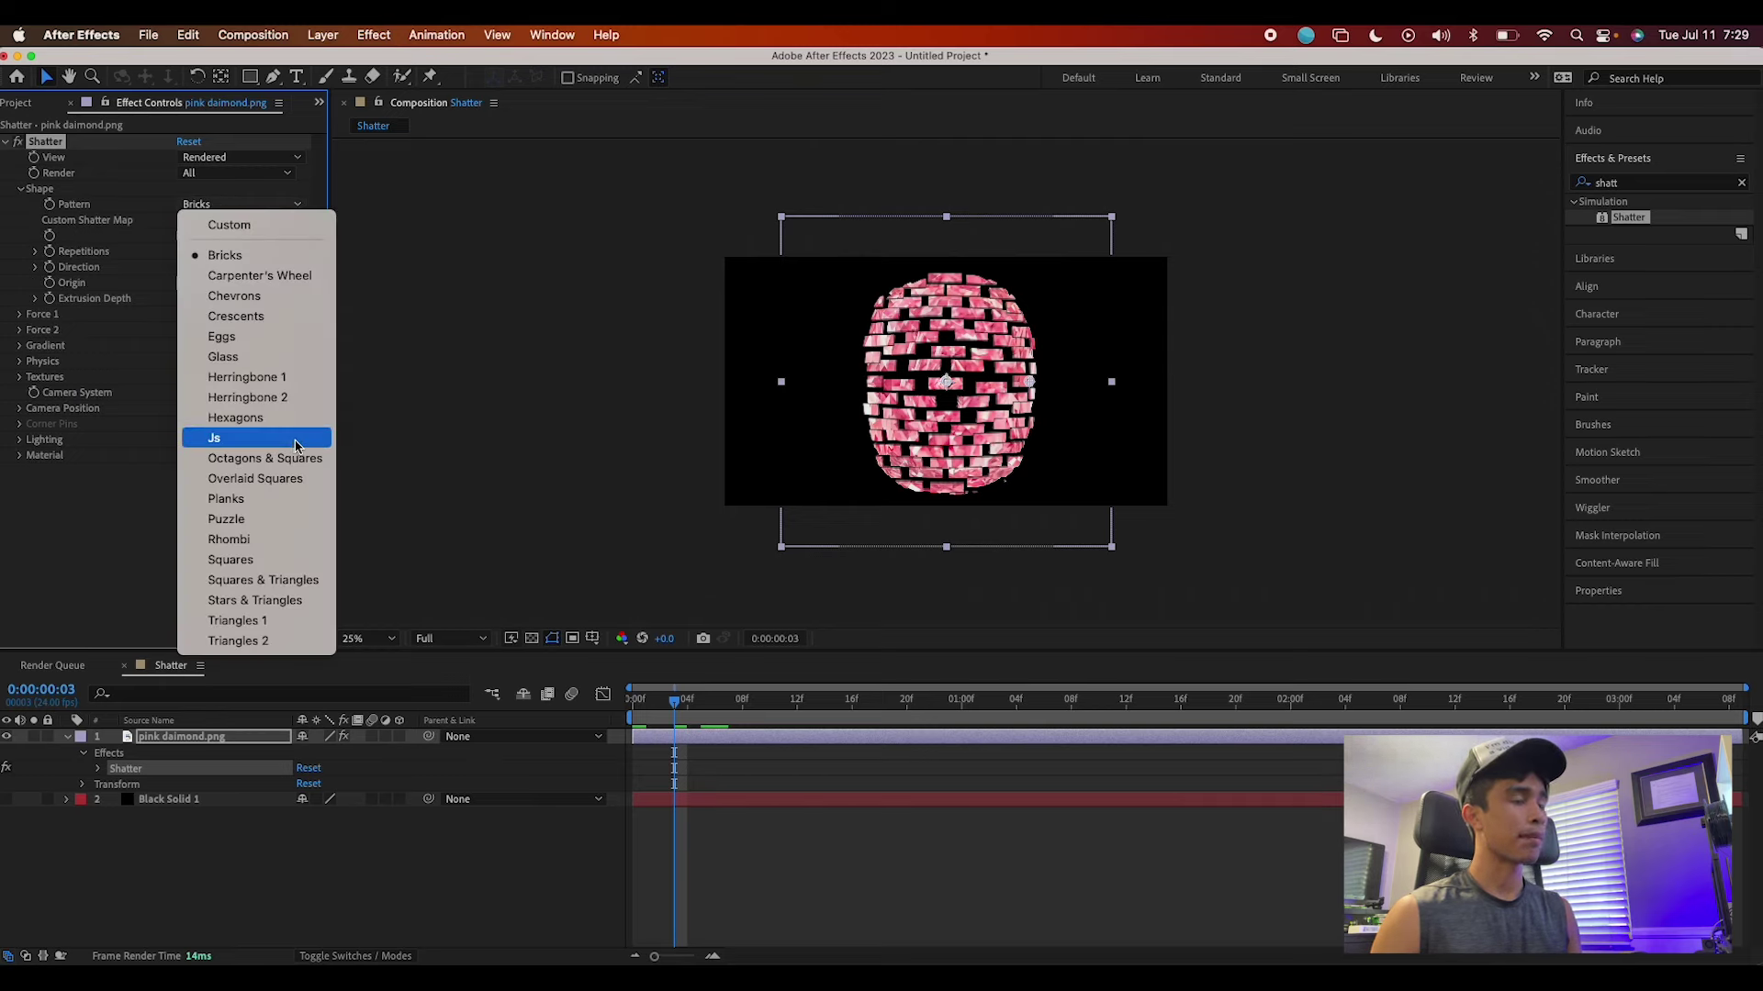
click(263, 360)
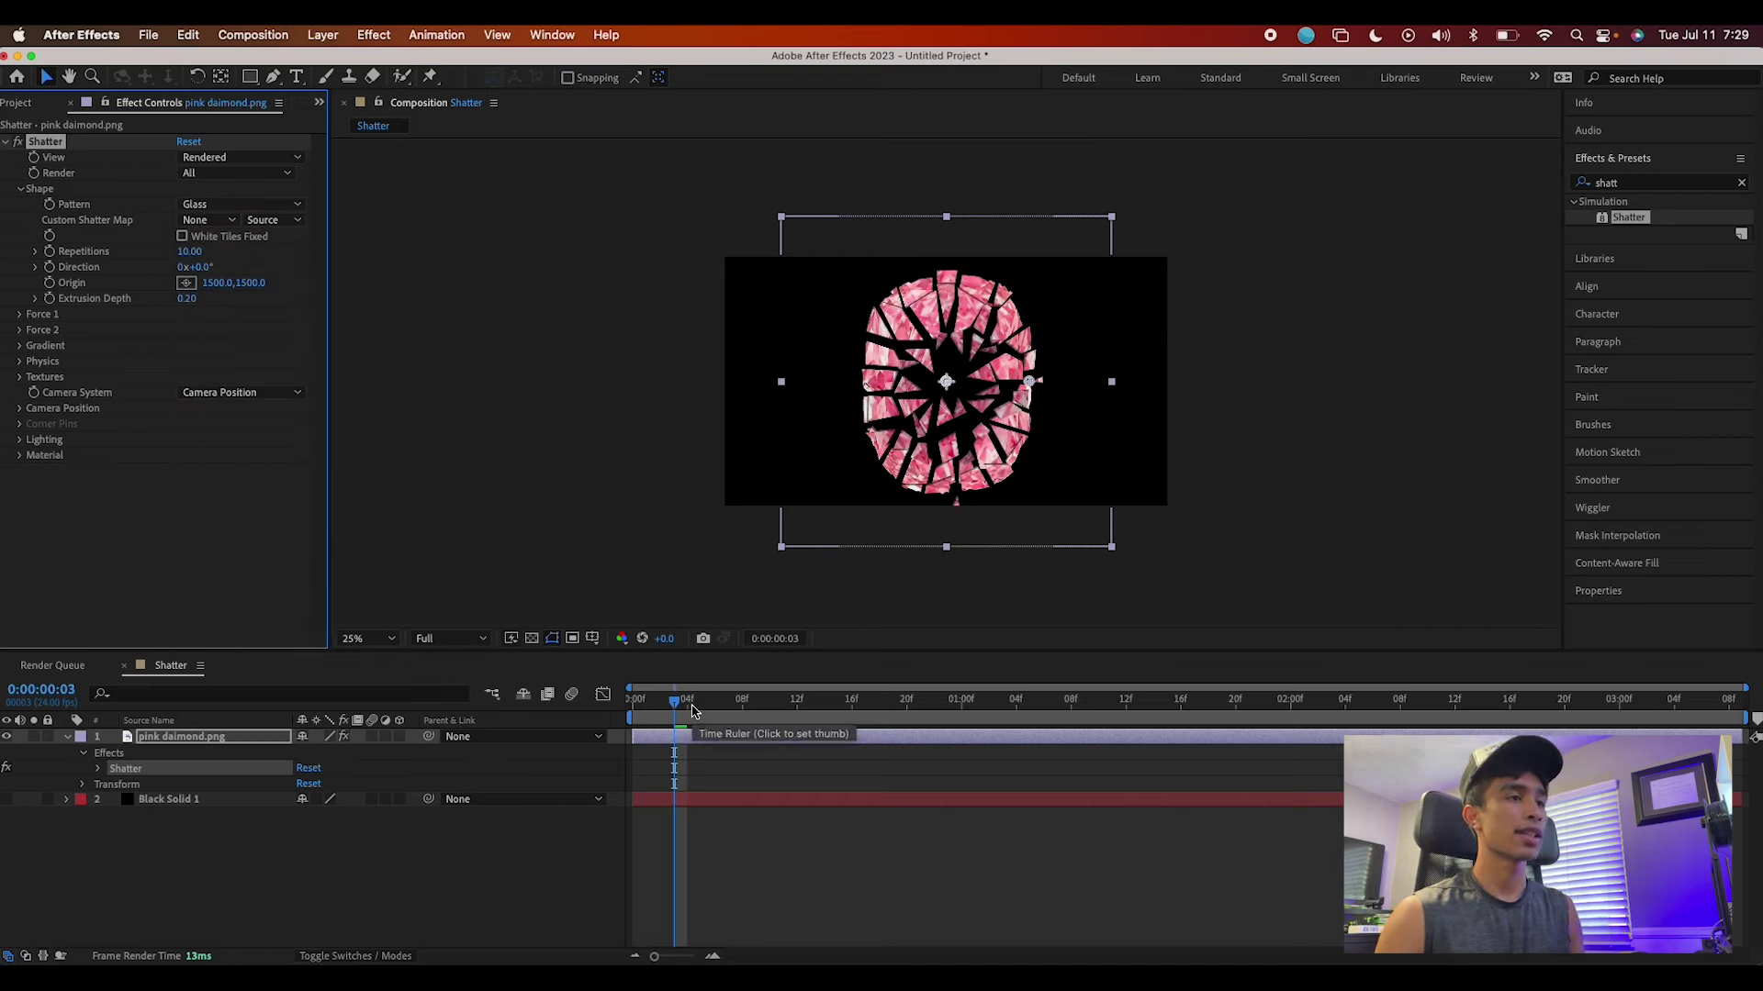
Play previews of the glass shatter from the first frame
click(646, 702)
key(space)
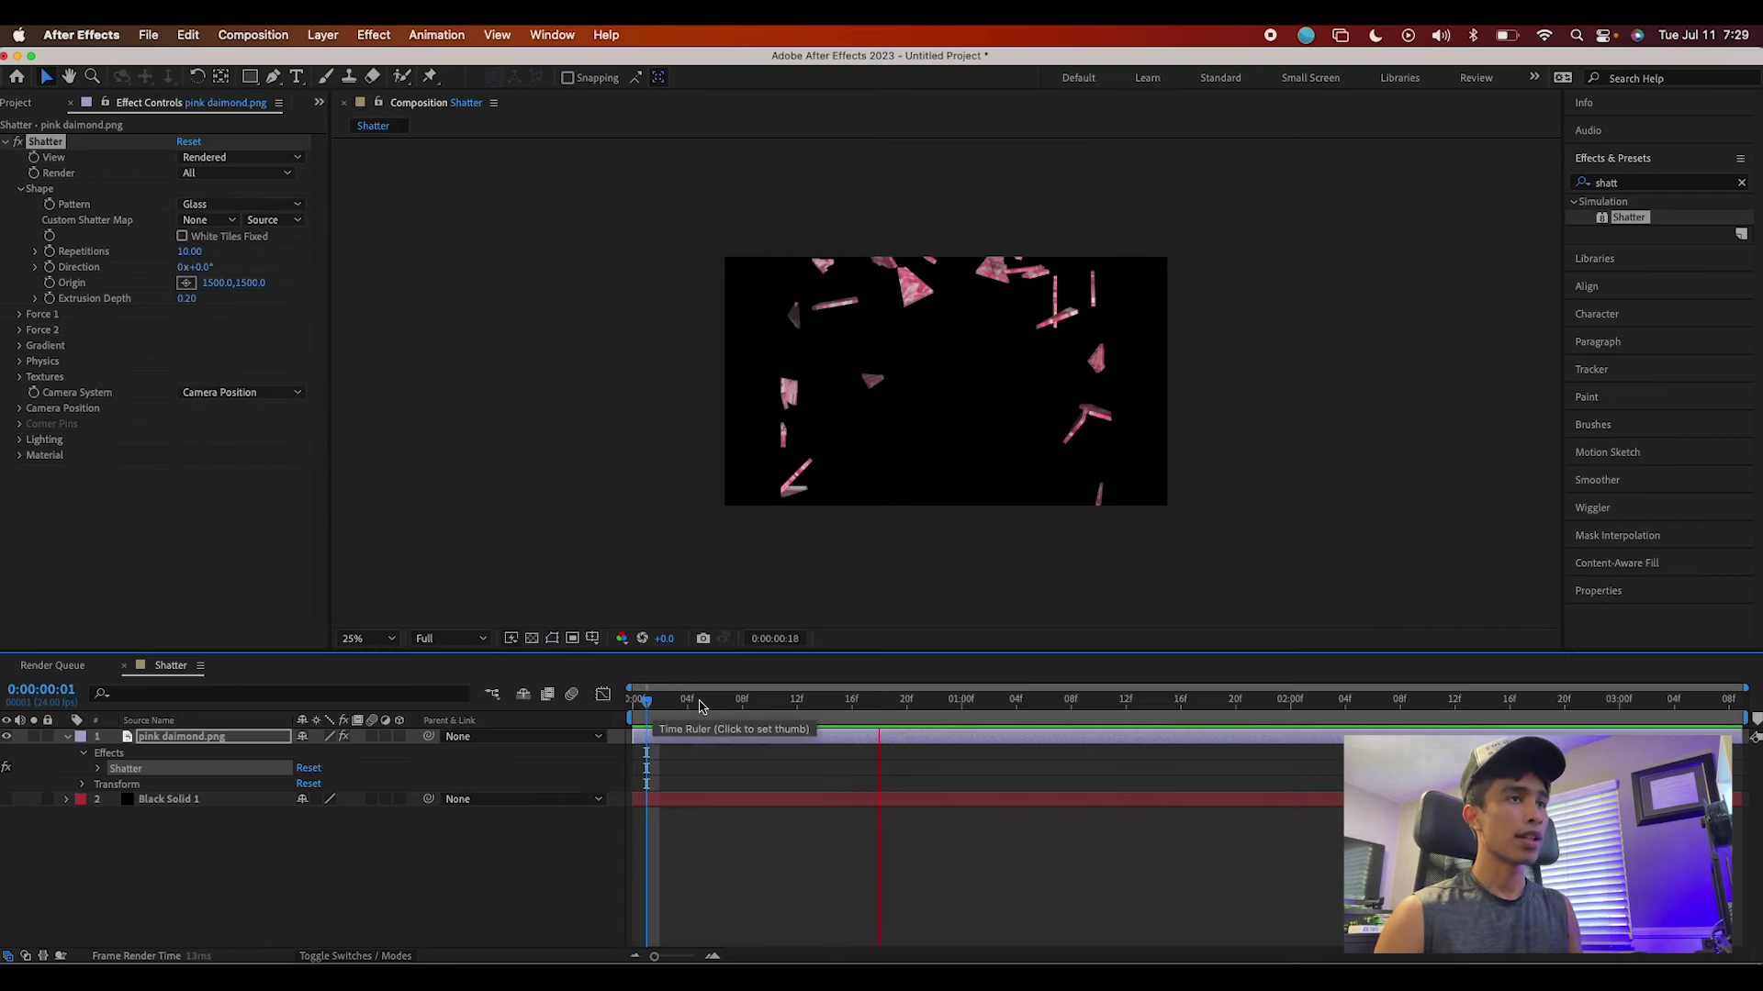
key(space)
click(632, 700)
key(space)
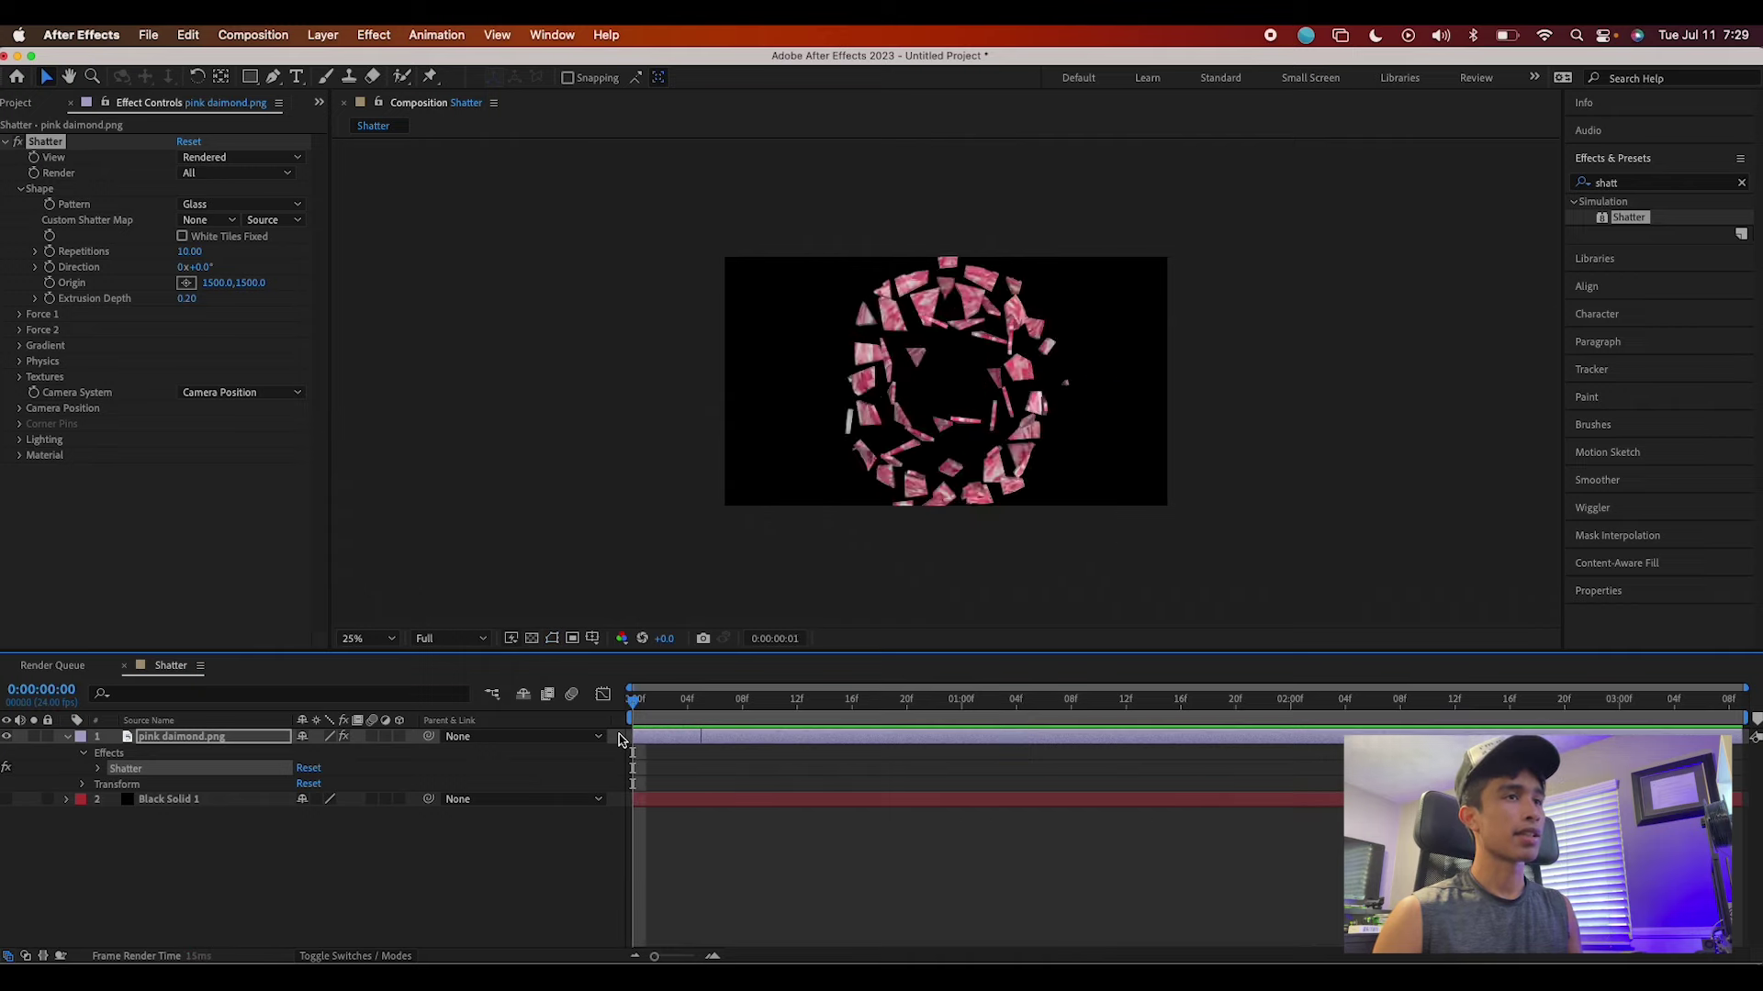
key(space)
key(space)
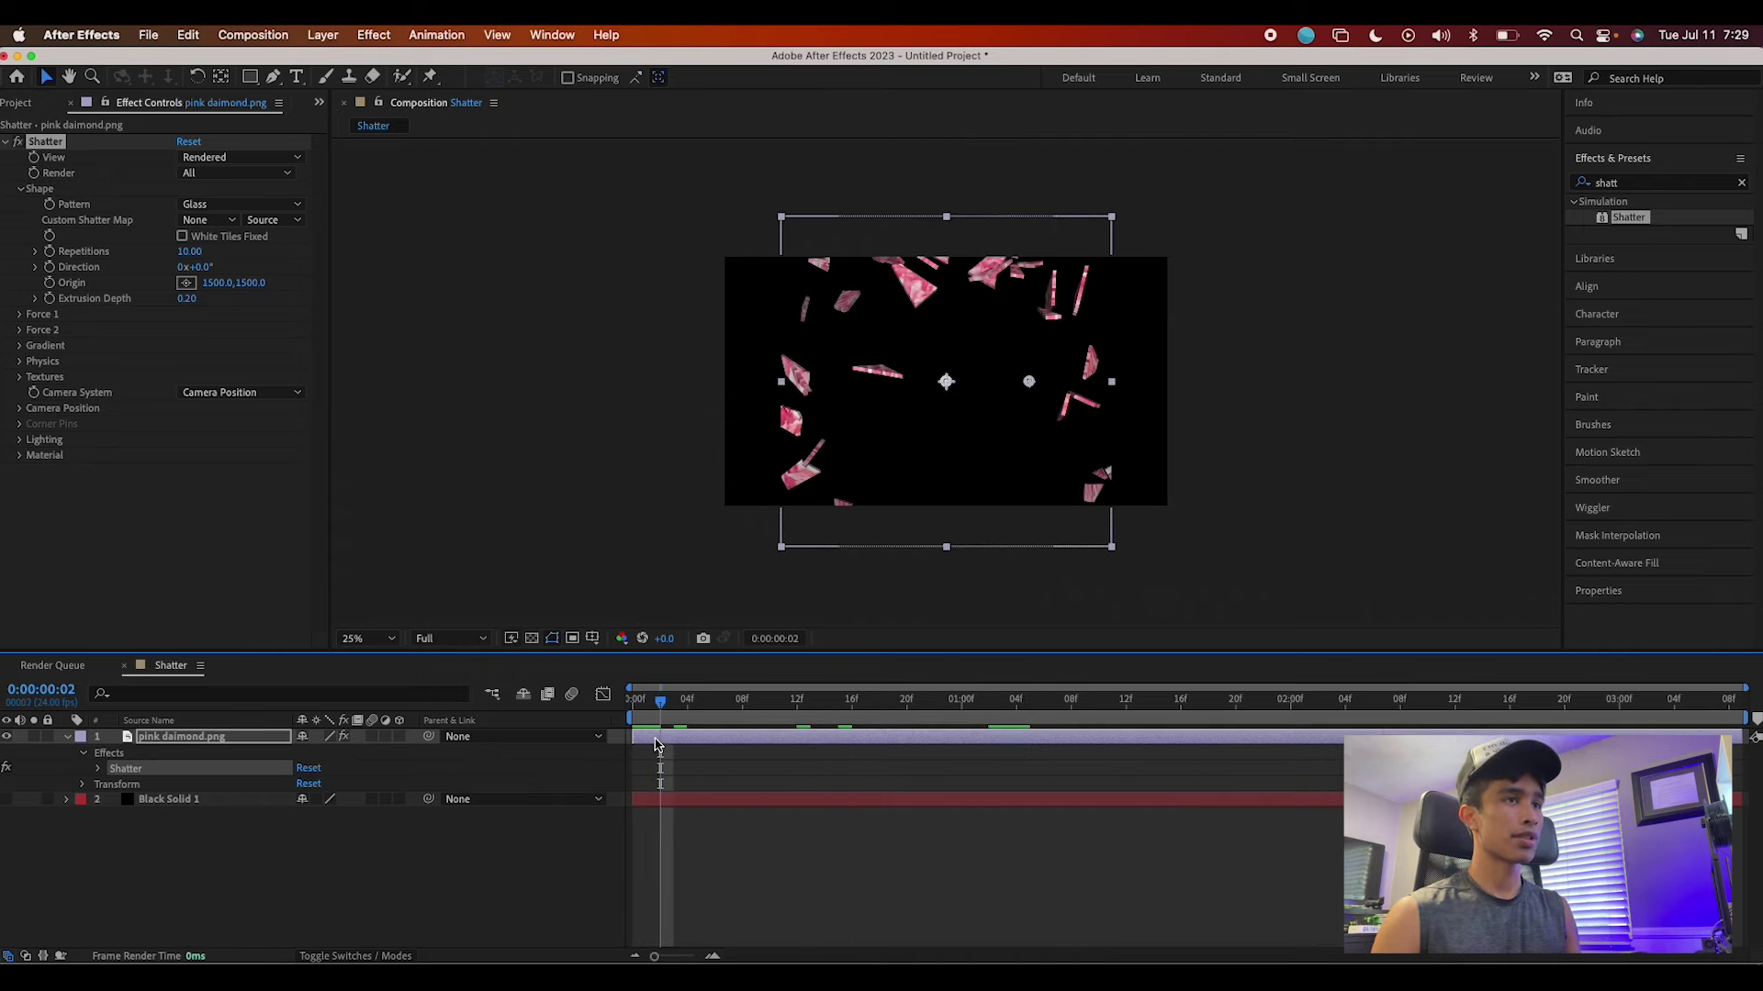
key(space)
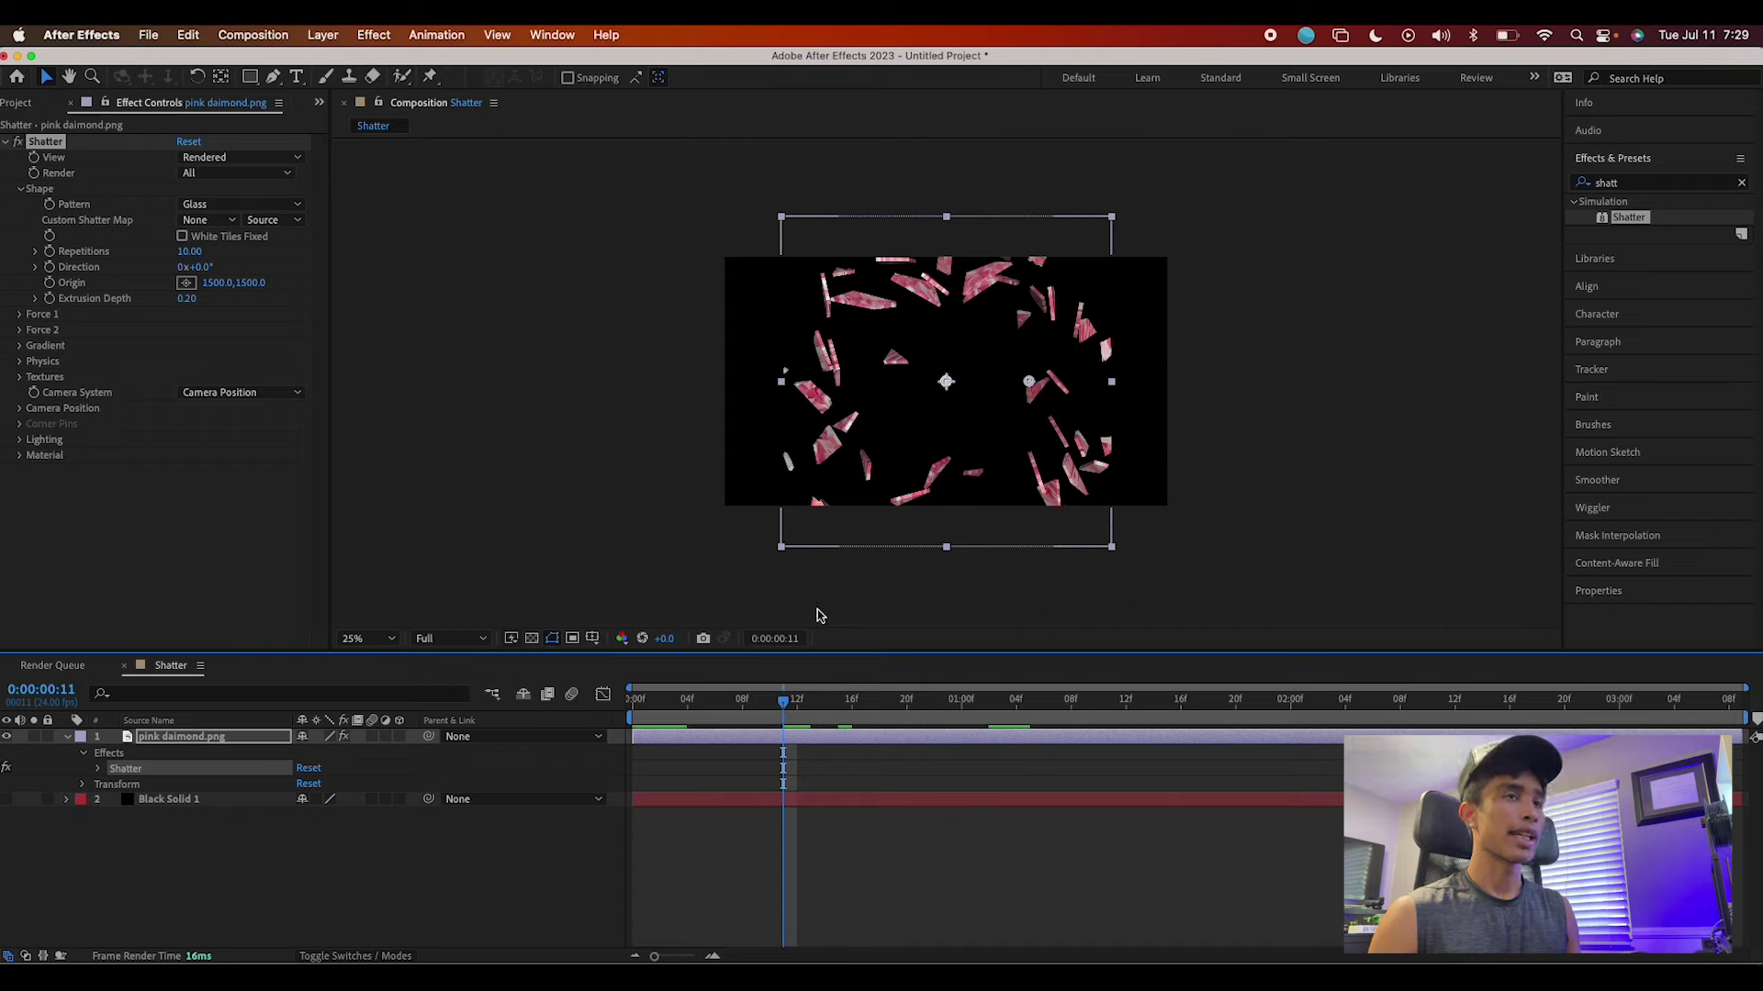
Scrub between frames 1 and 13 to inspect the spreading glass shards
drag(779, 707, 695, 715)
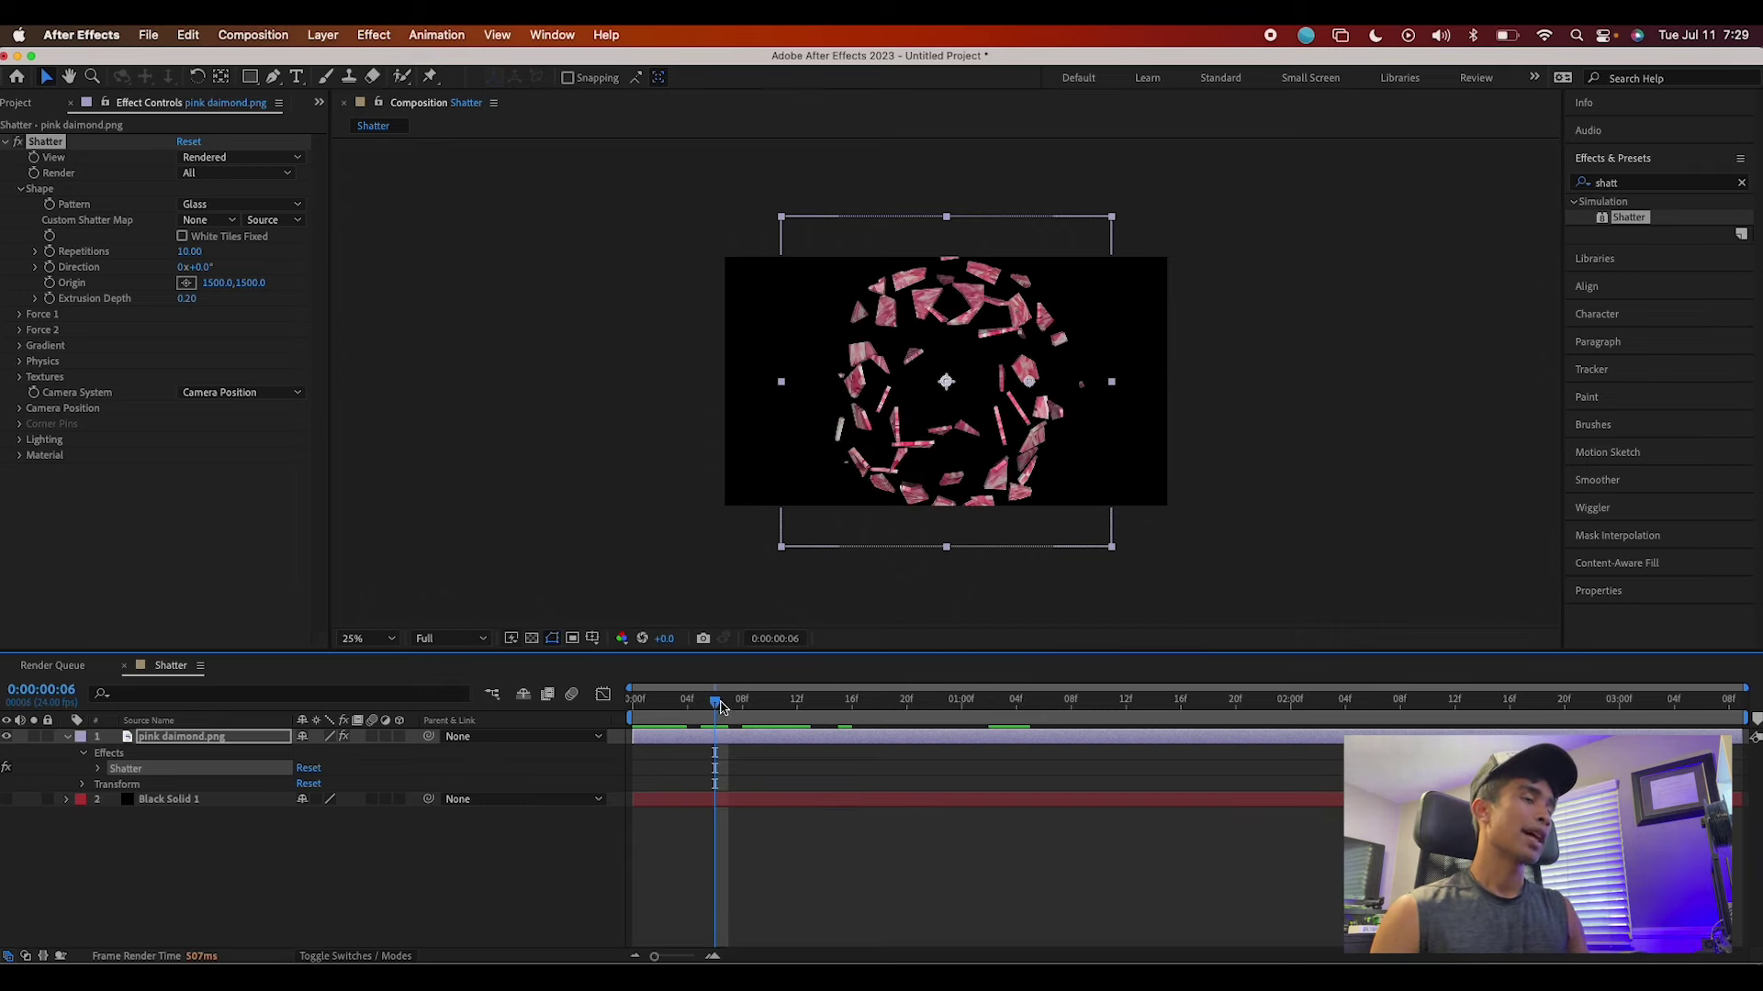
drag(715, 701, 743, 701)
click(771, 702)
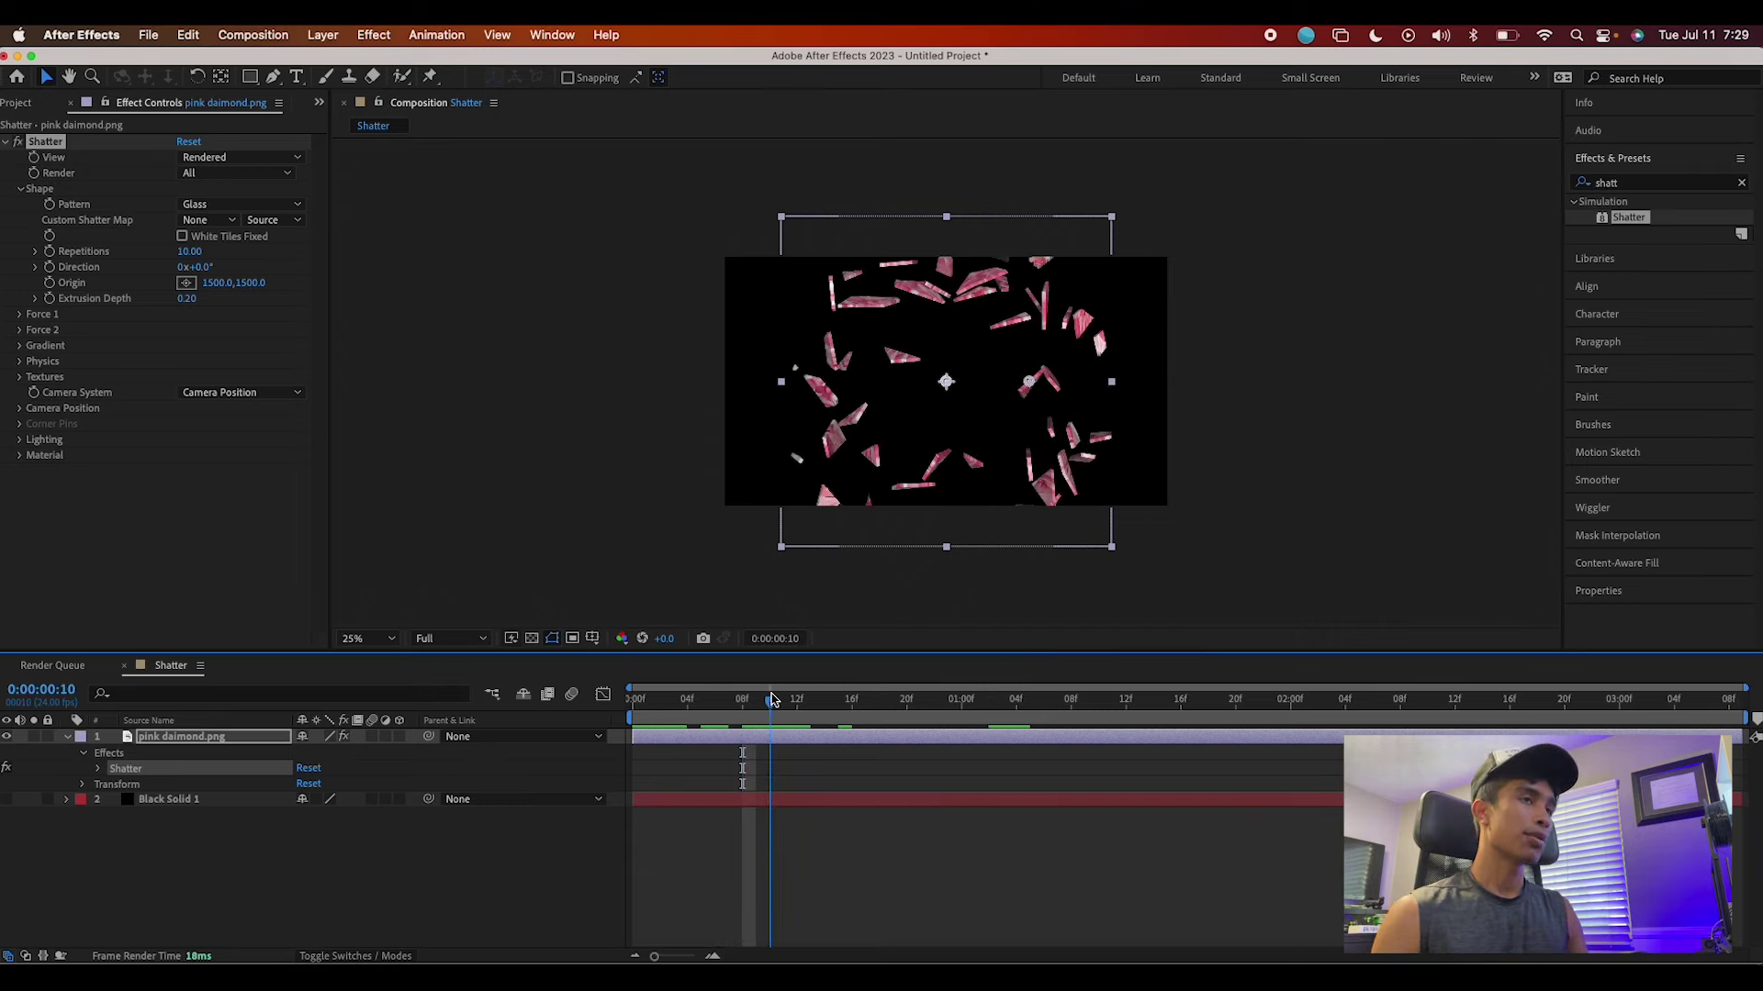
drag(772, 703, 810, 703)
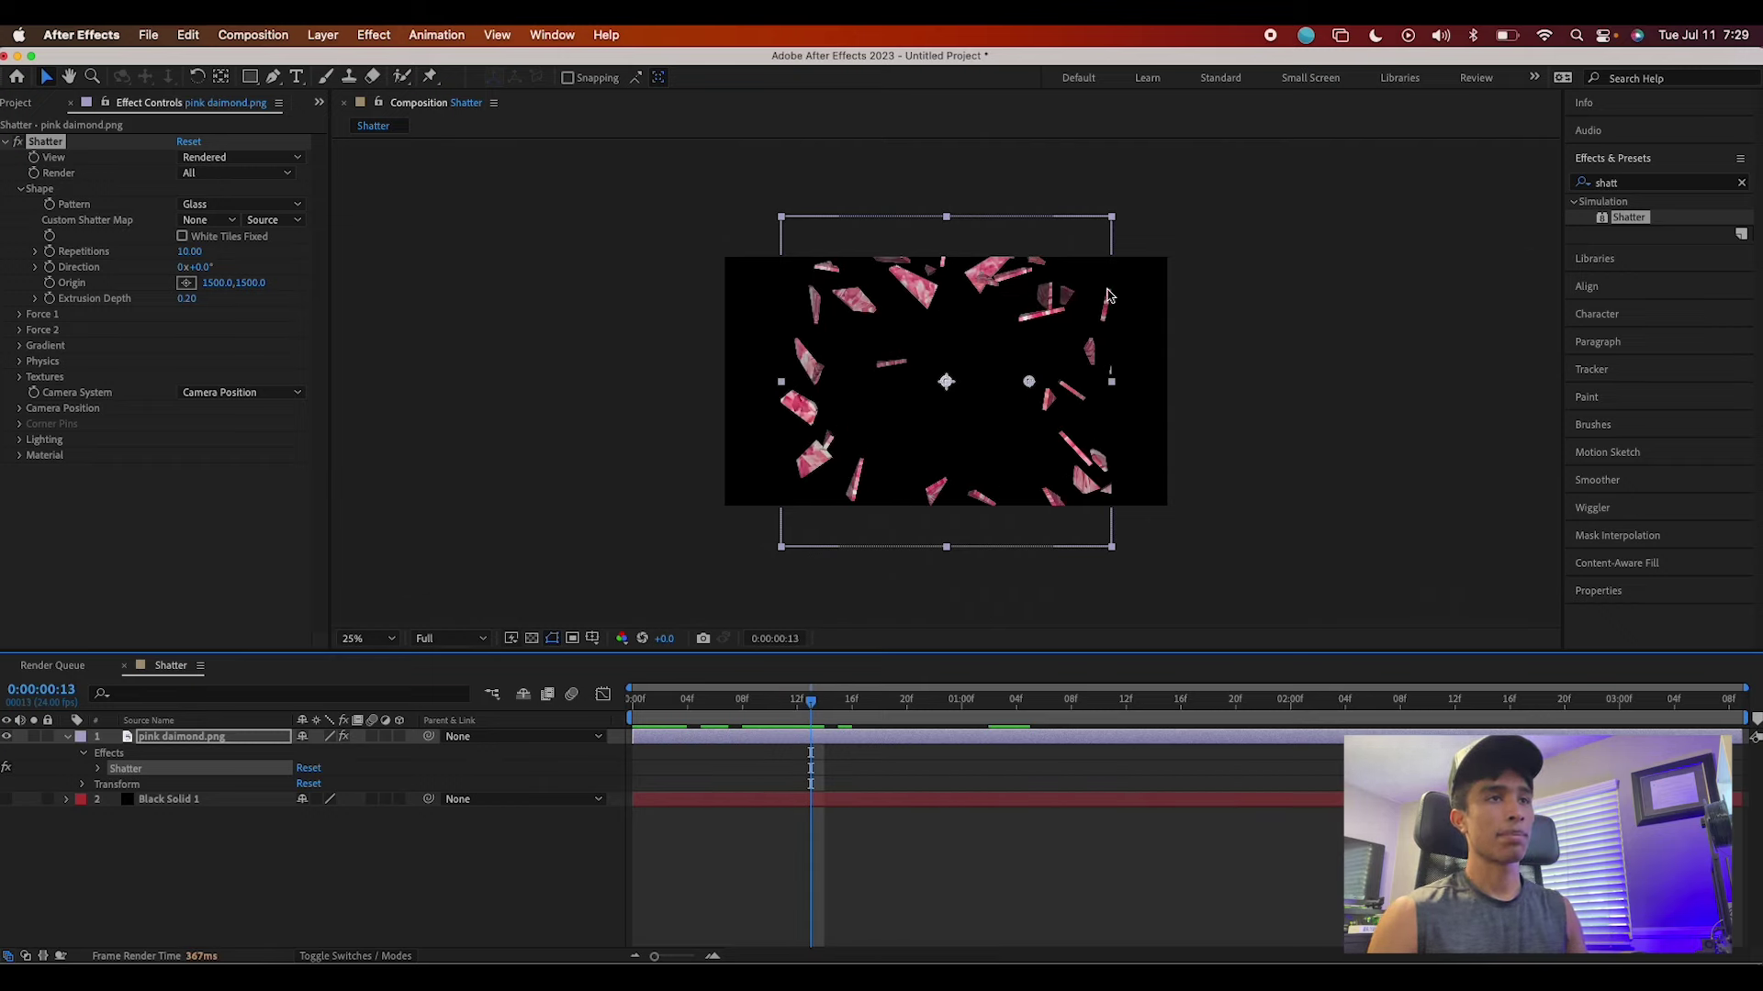
drag(804, 698, 660, 704)
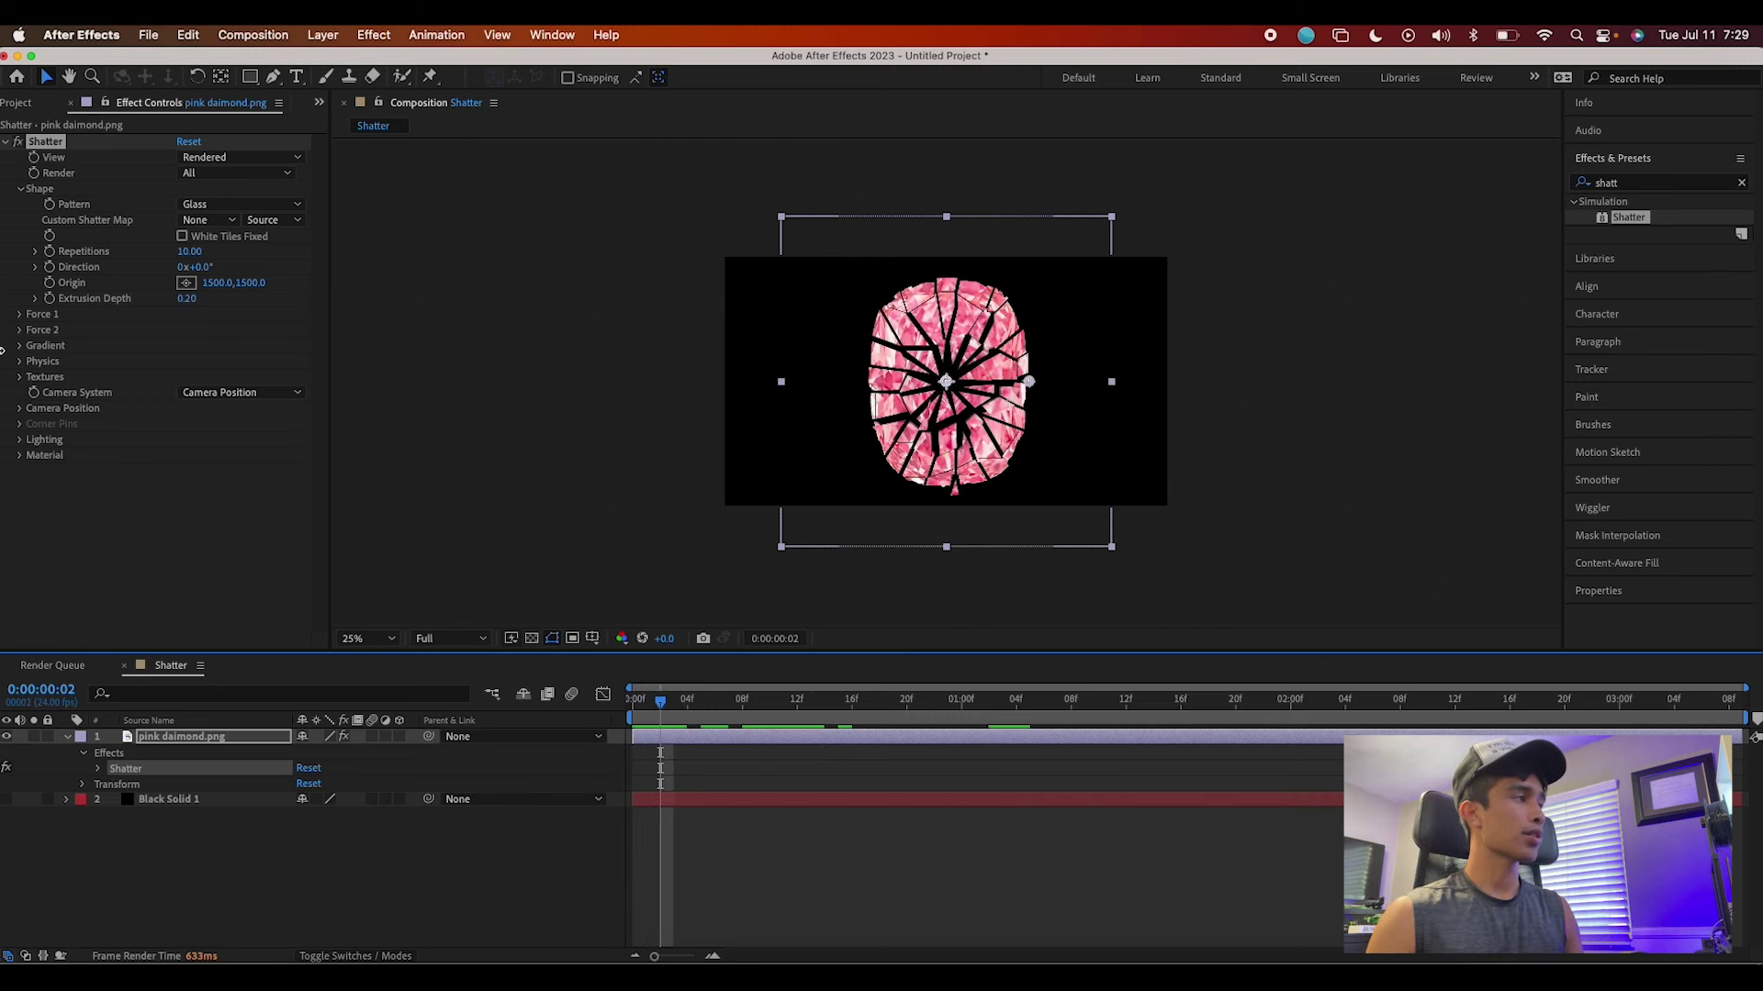
Expand Force 1 and try shifting its Position right and lower
click(20, 315)
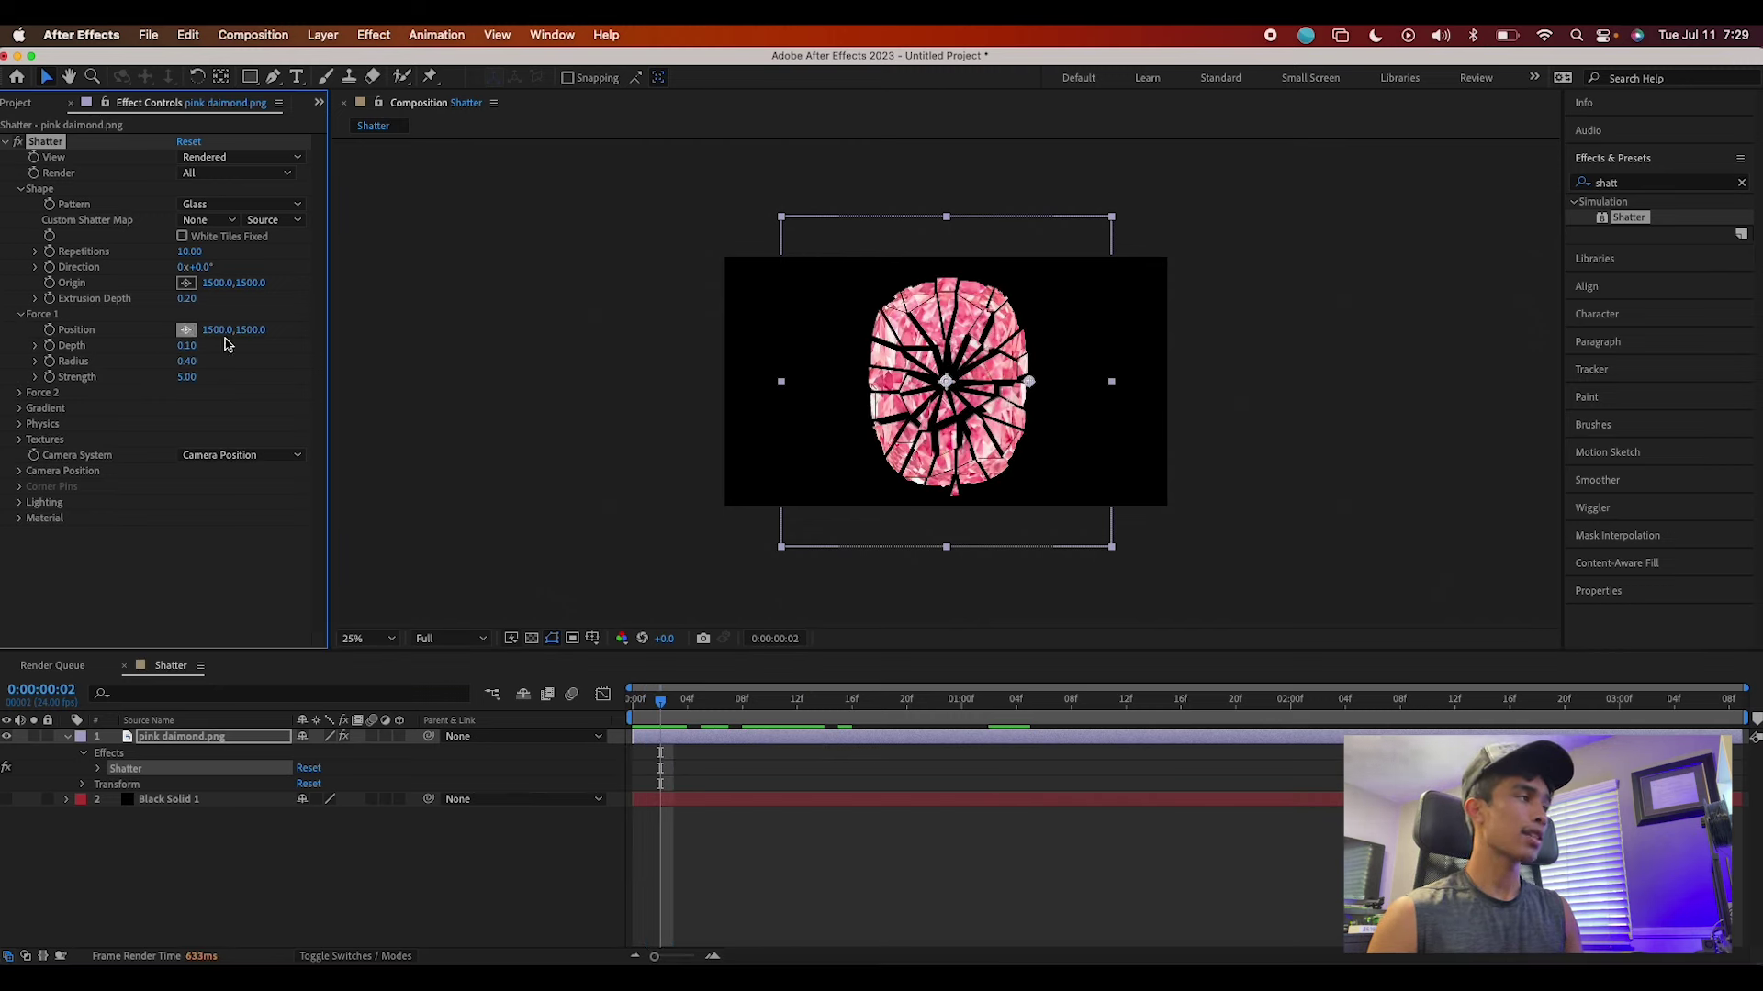
drag(248, 328, 392, 315)
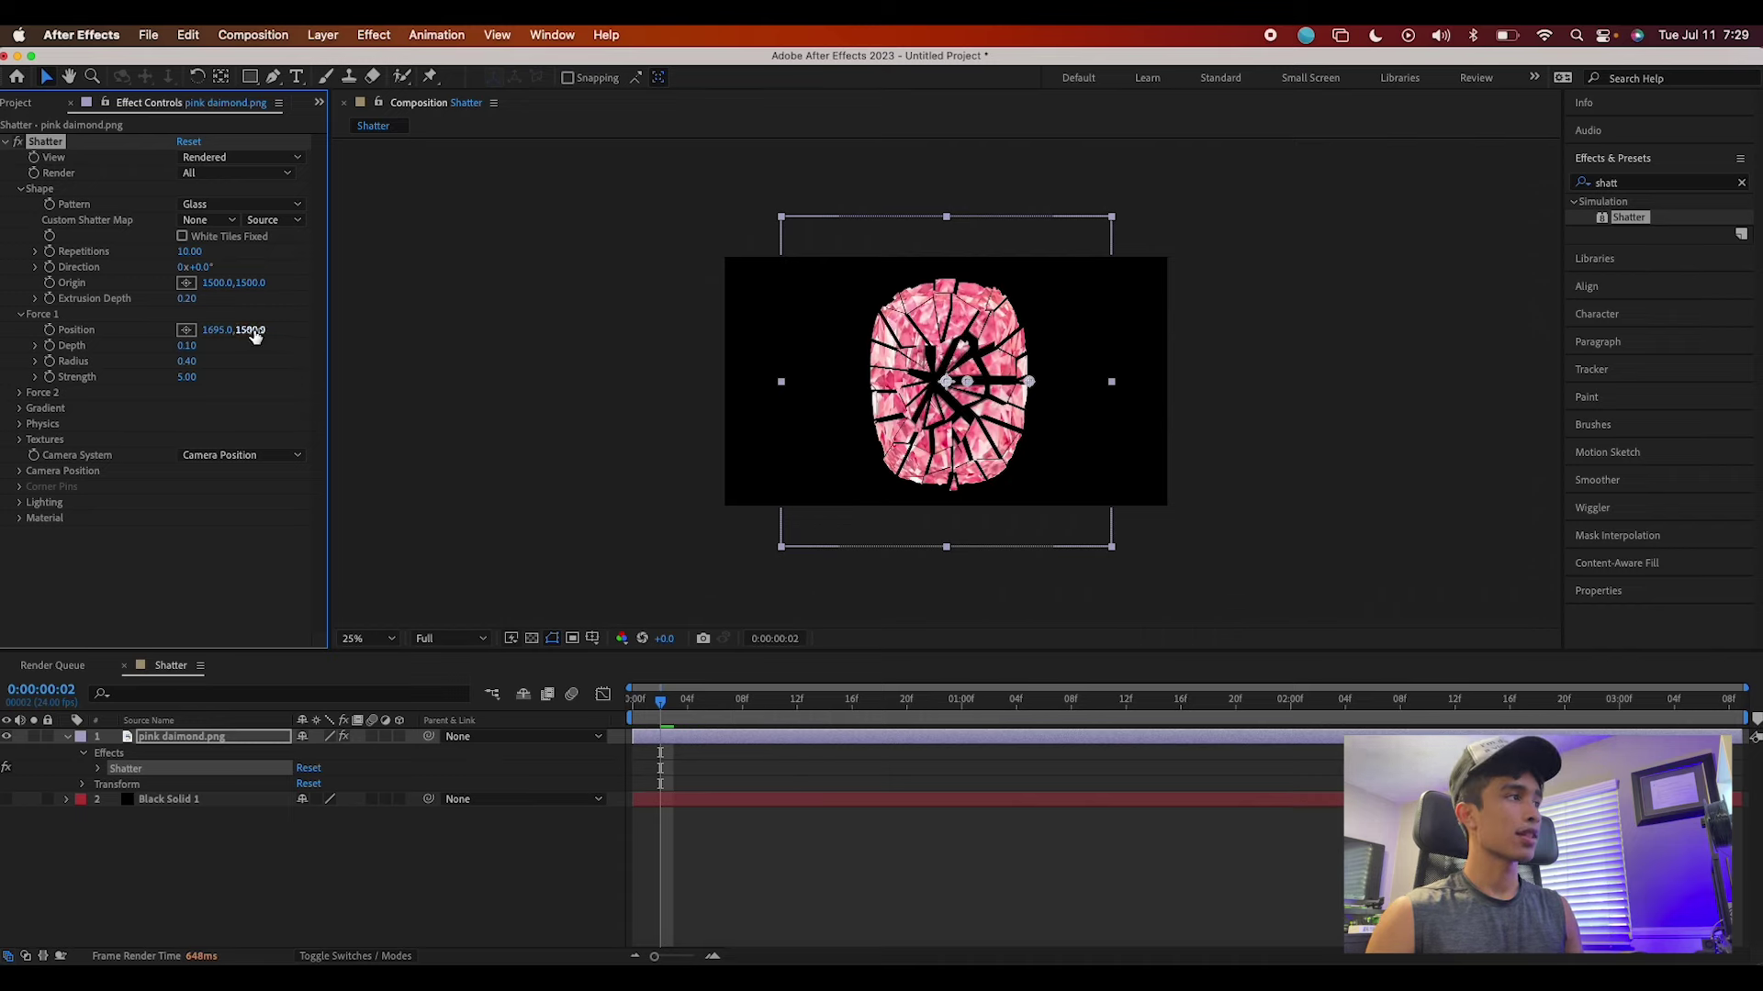
drag(254, 336, 367, 323)
Return Force 1 Position to 1500, 1500 and preview the cracks from frame 1
drag(660, 701, 896, 714)
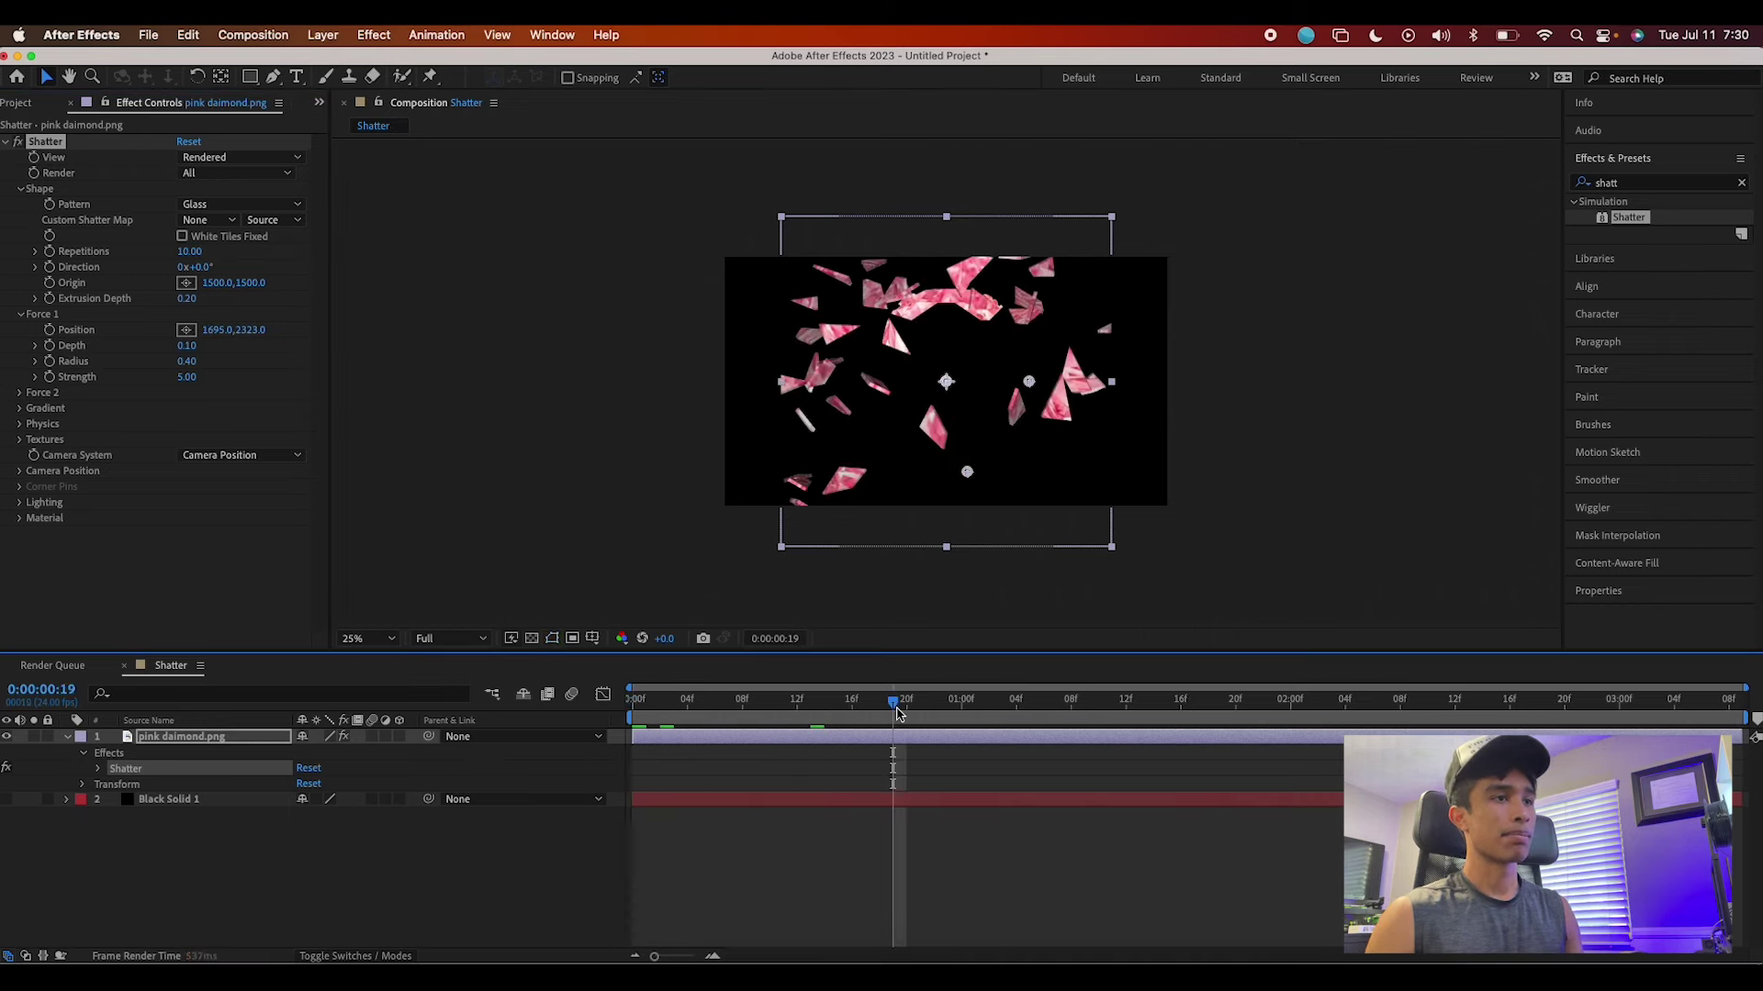
key(Home)
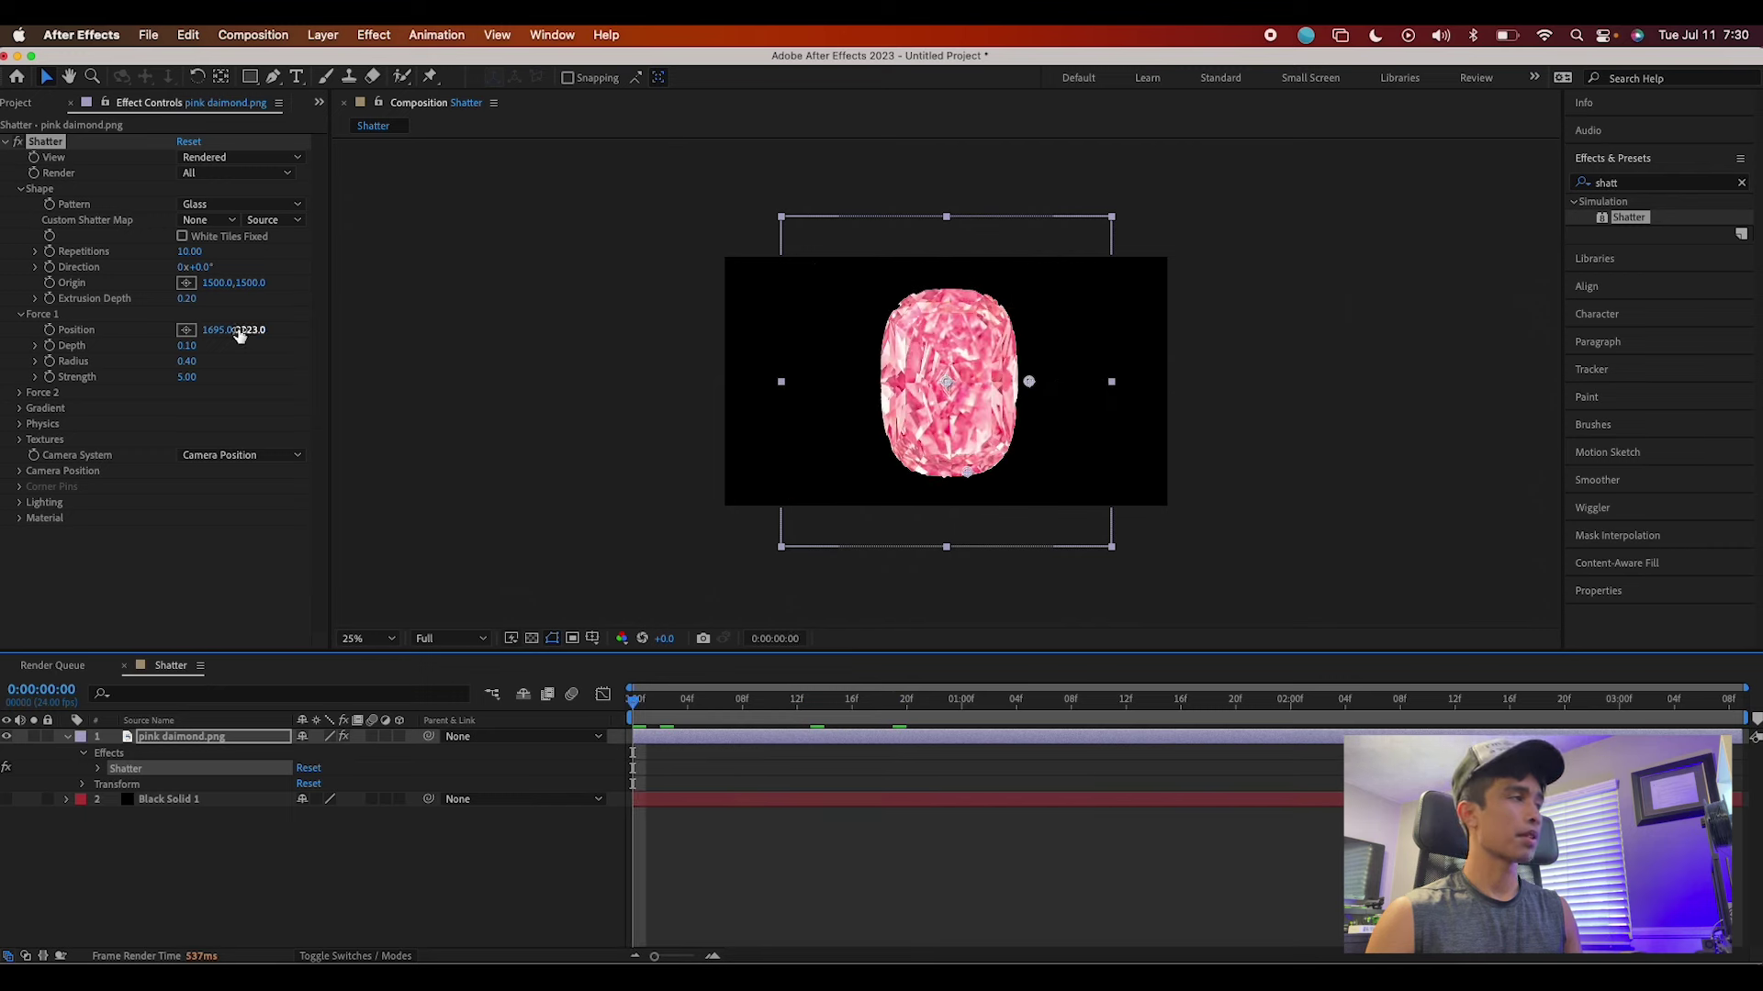
drag(238, 335, 216, 335)
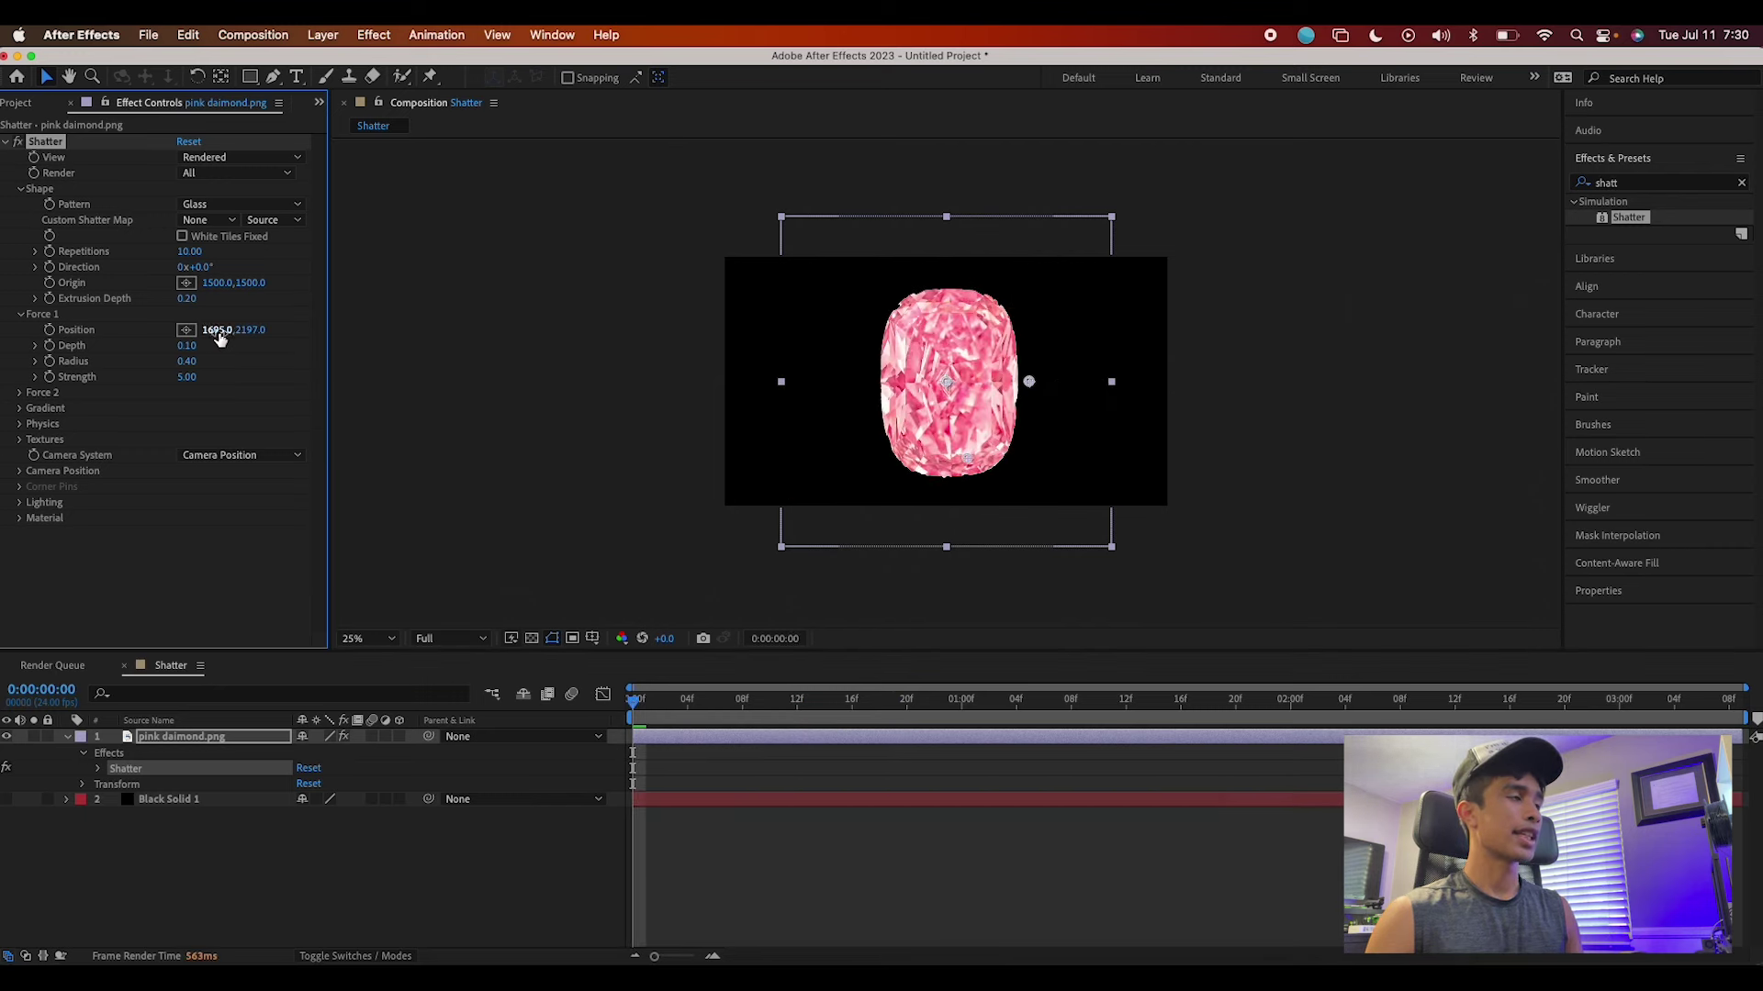
key(space)
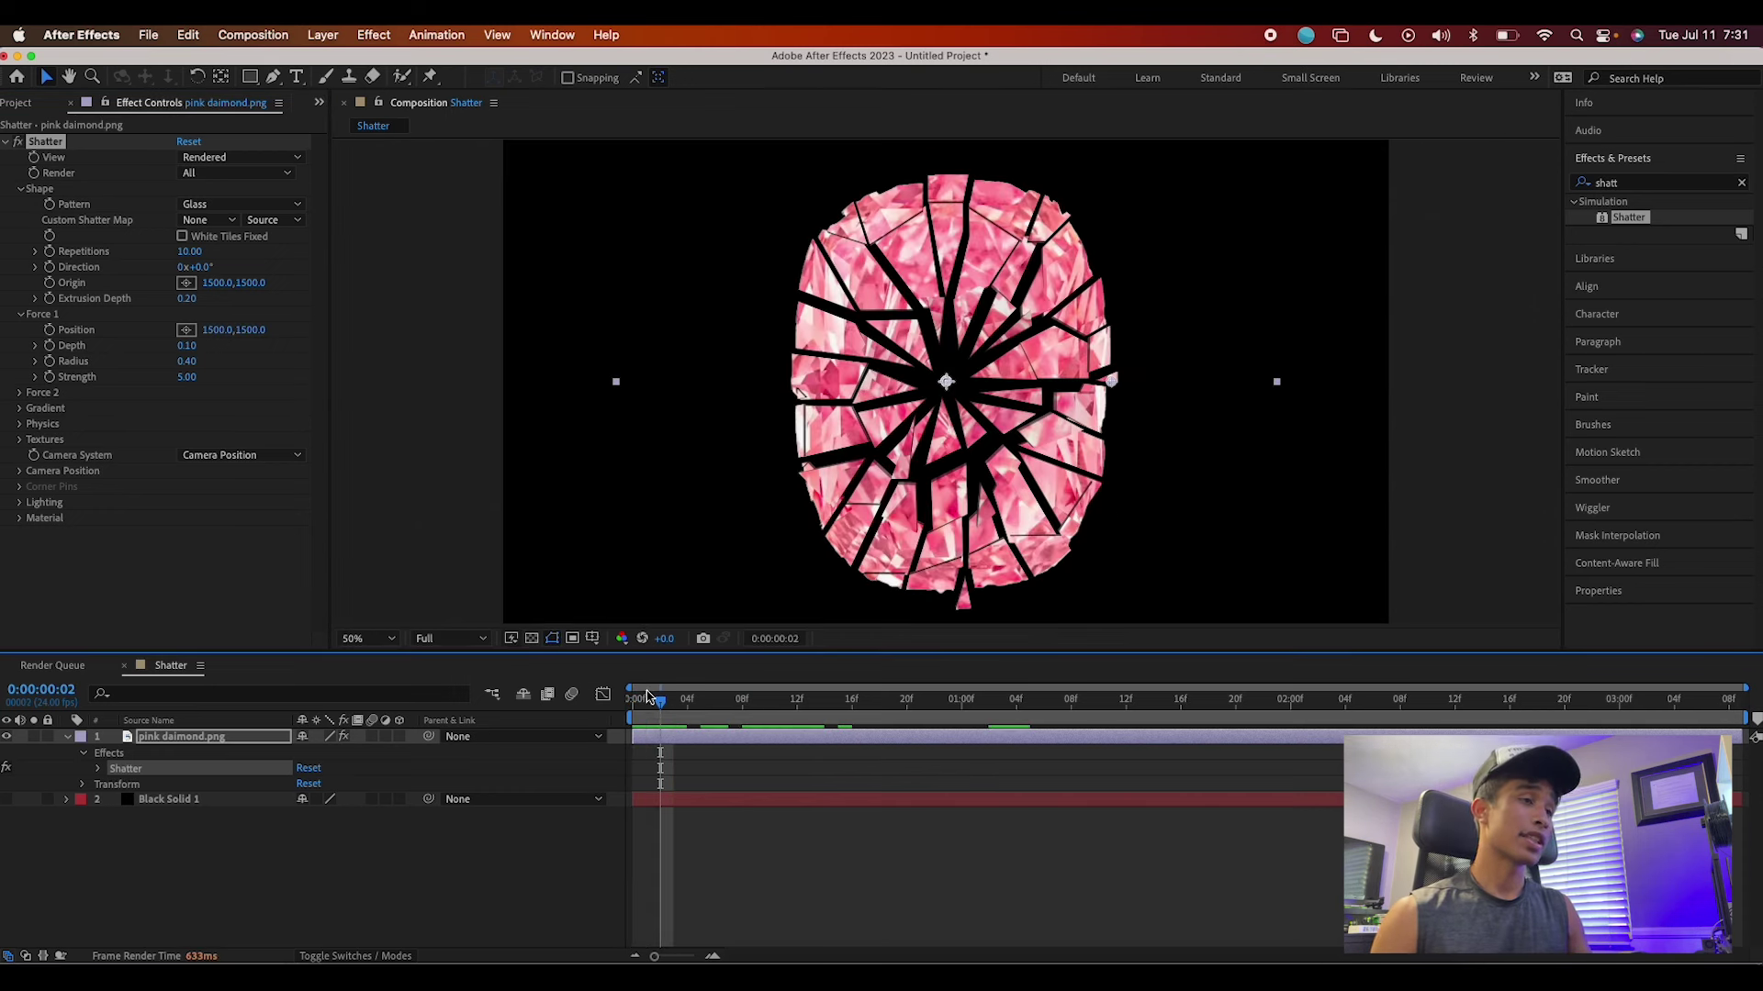
drag(657, 712, 647, 712)
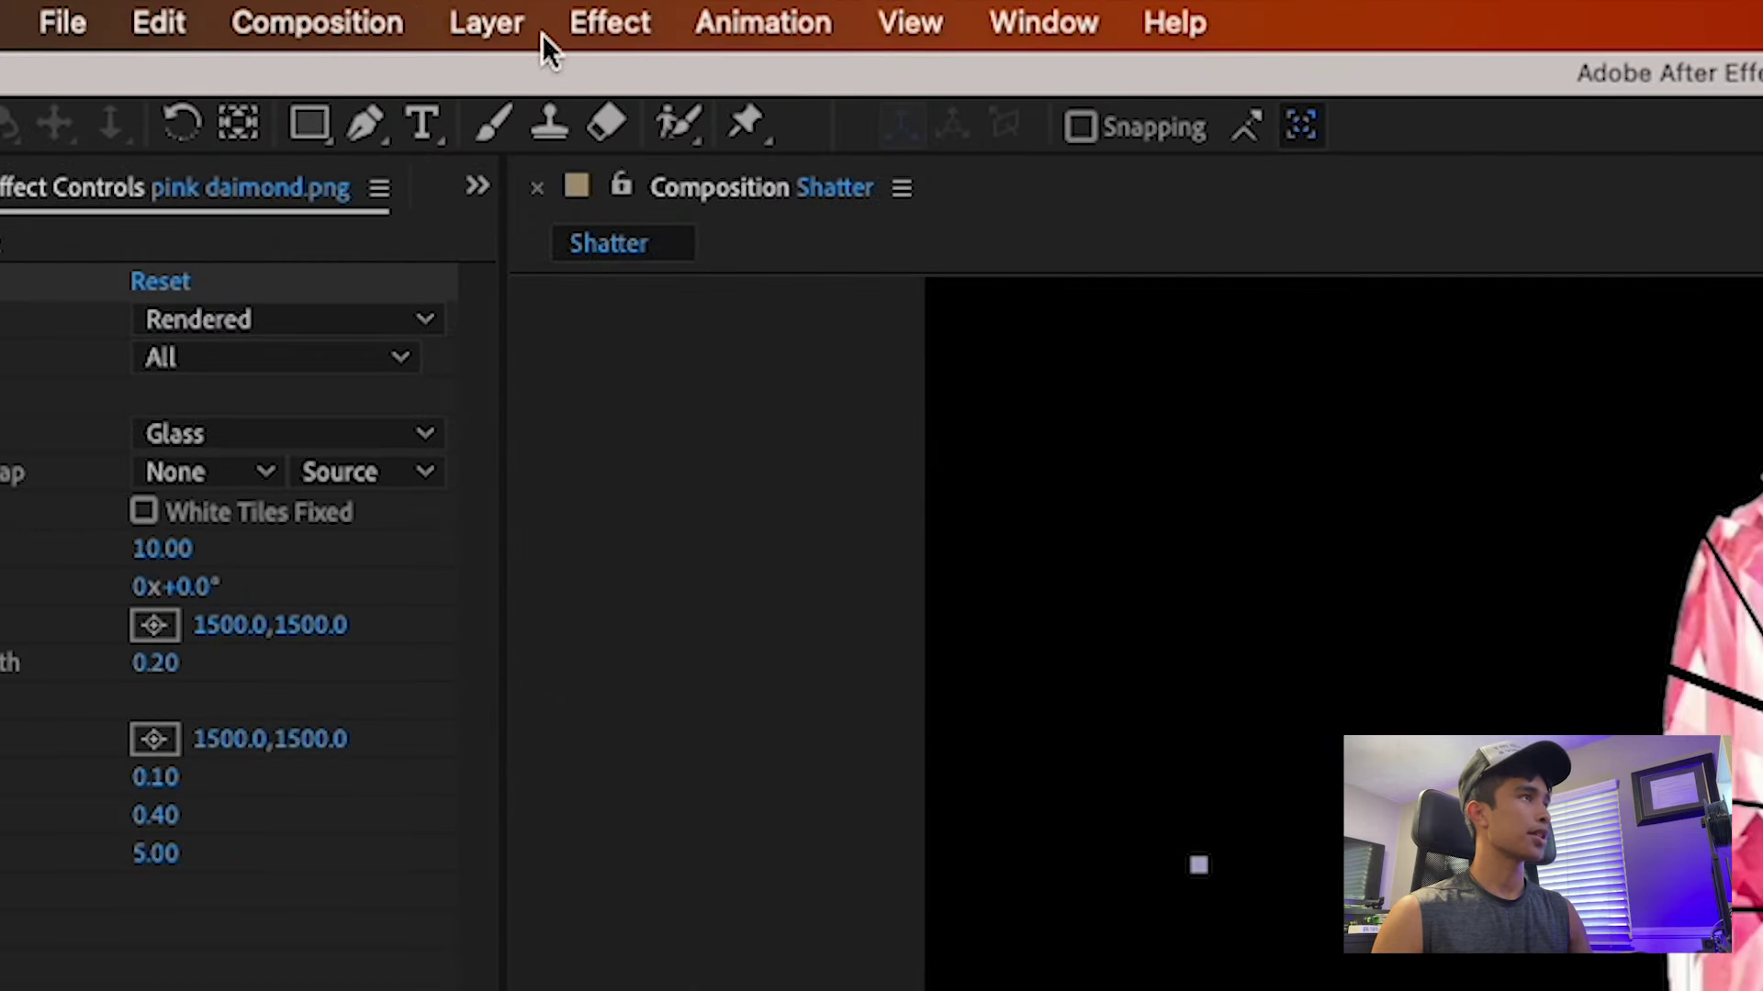
Add a full-frame white solid named Mask 1 via Layer > New > Solid
click(485, 22)
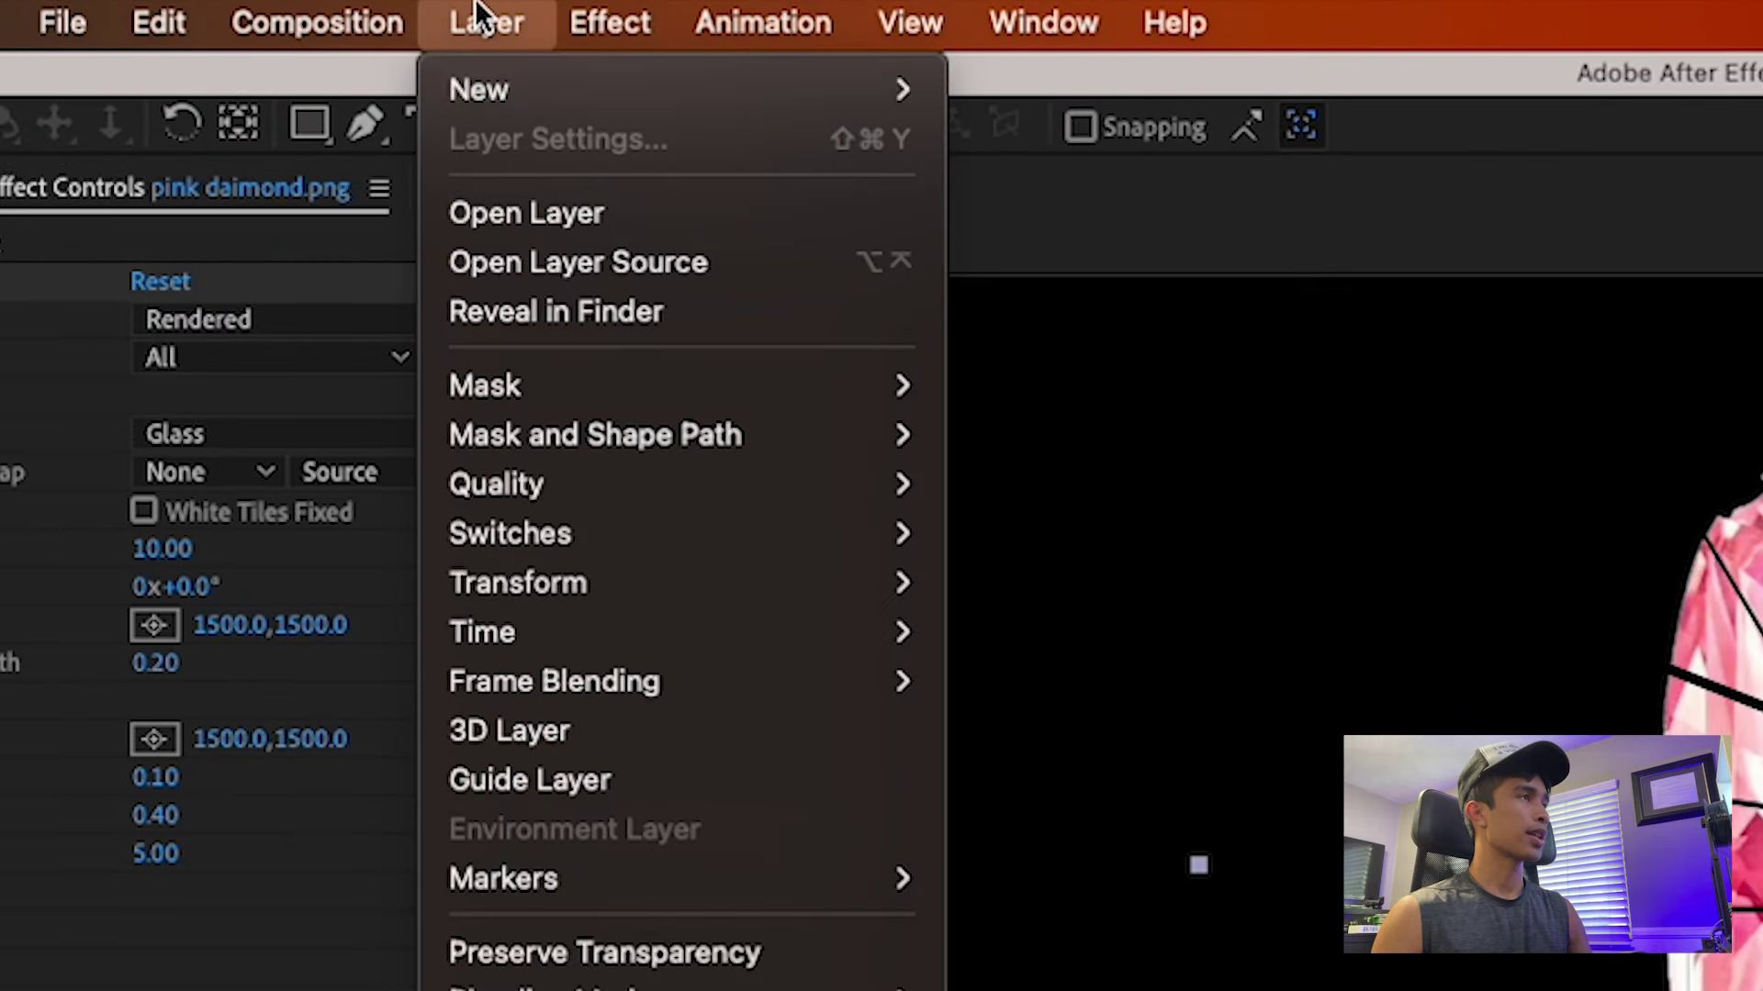
mouse_move(497, 83)
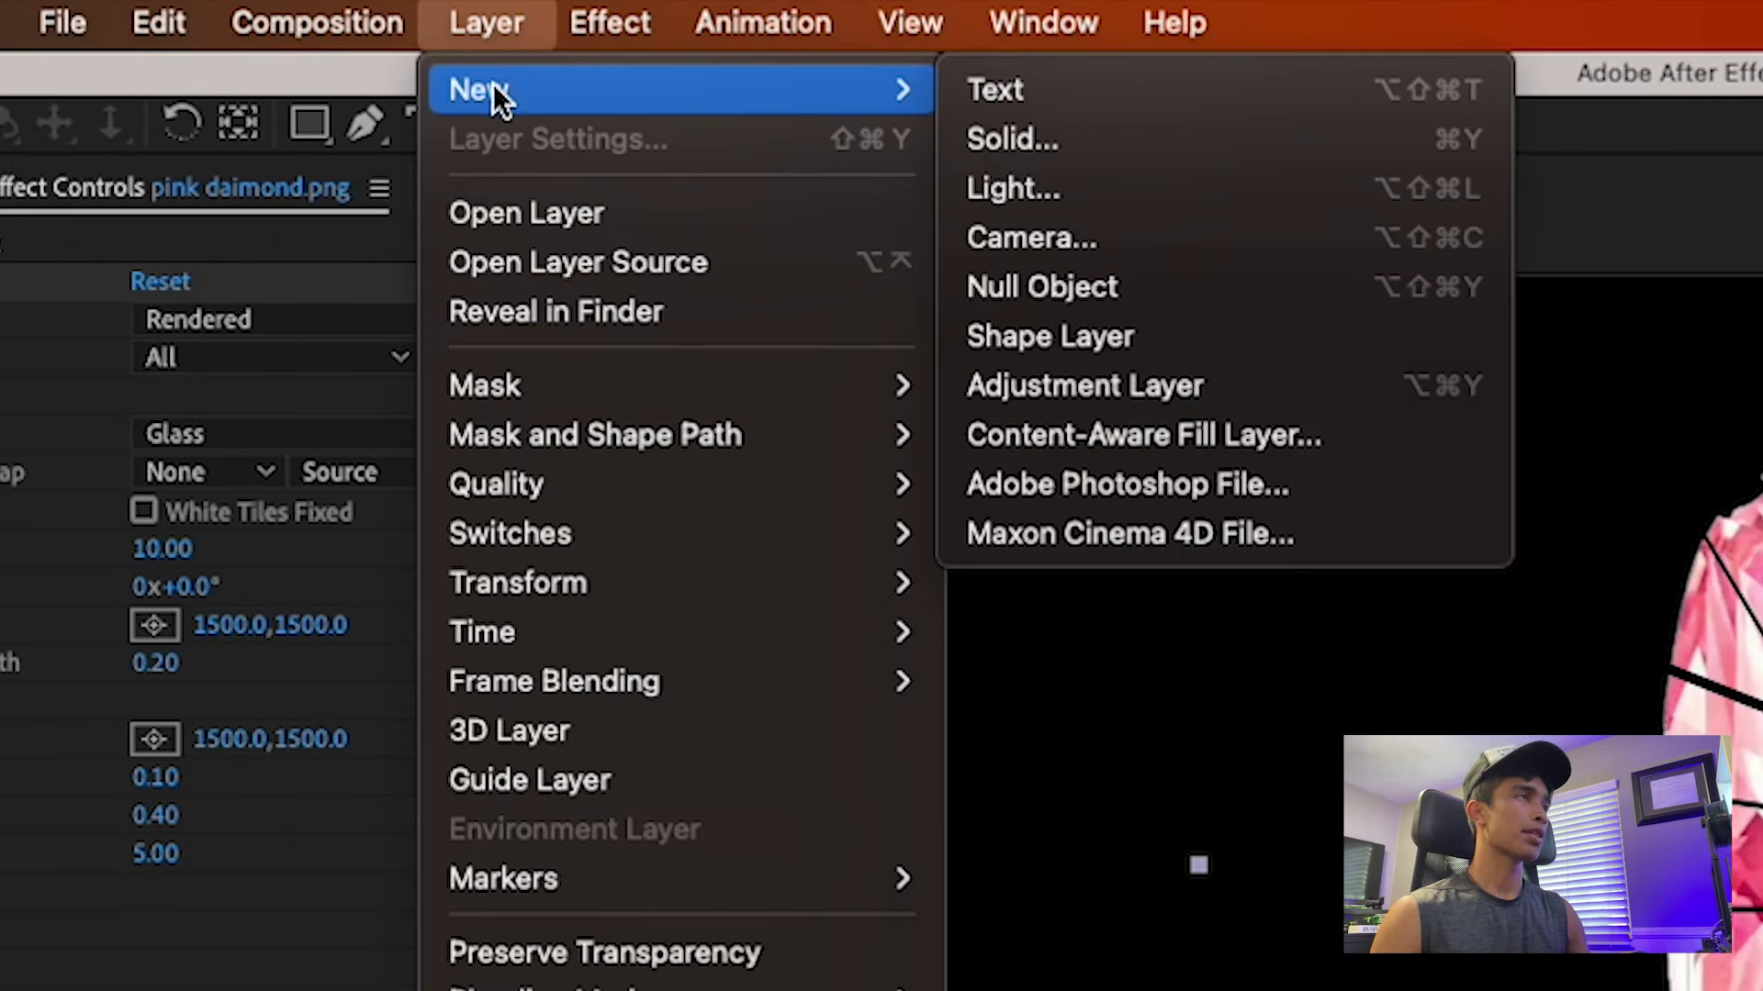
click(1171, 138)
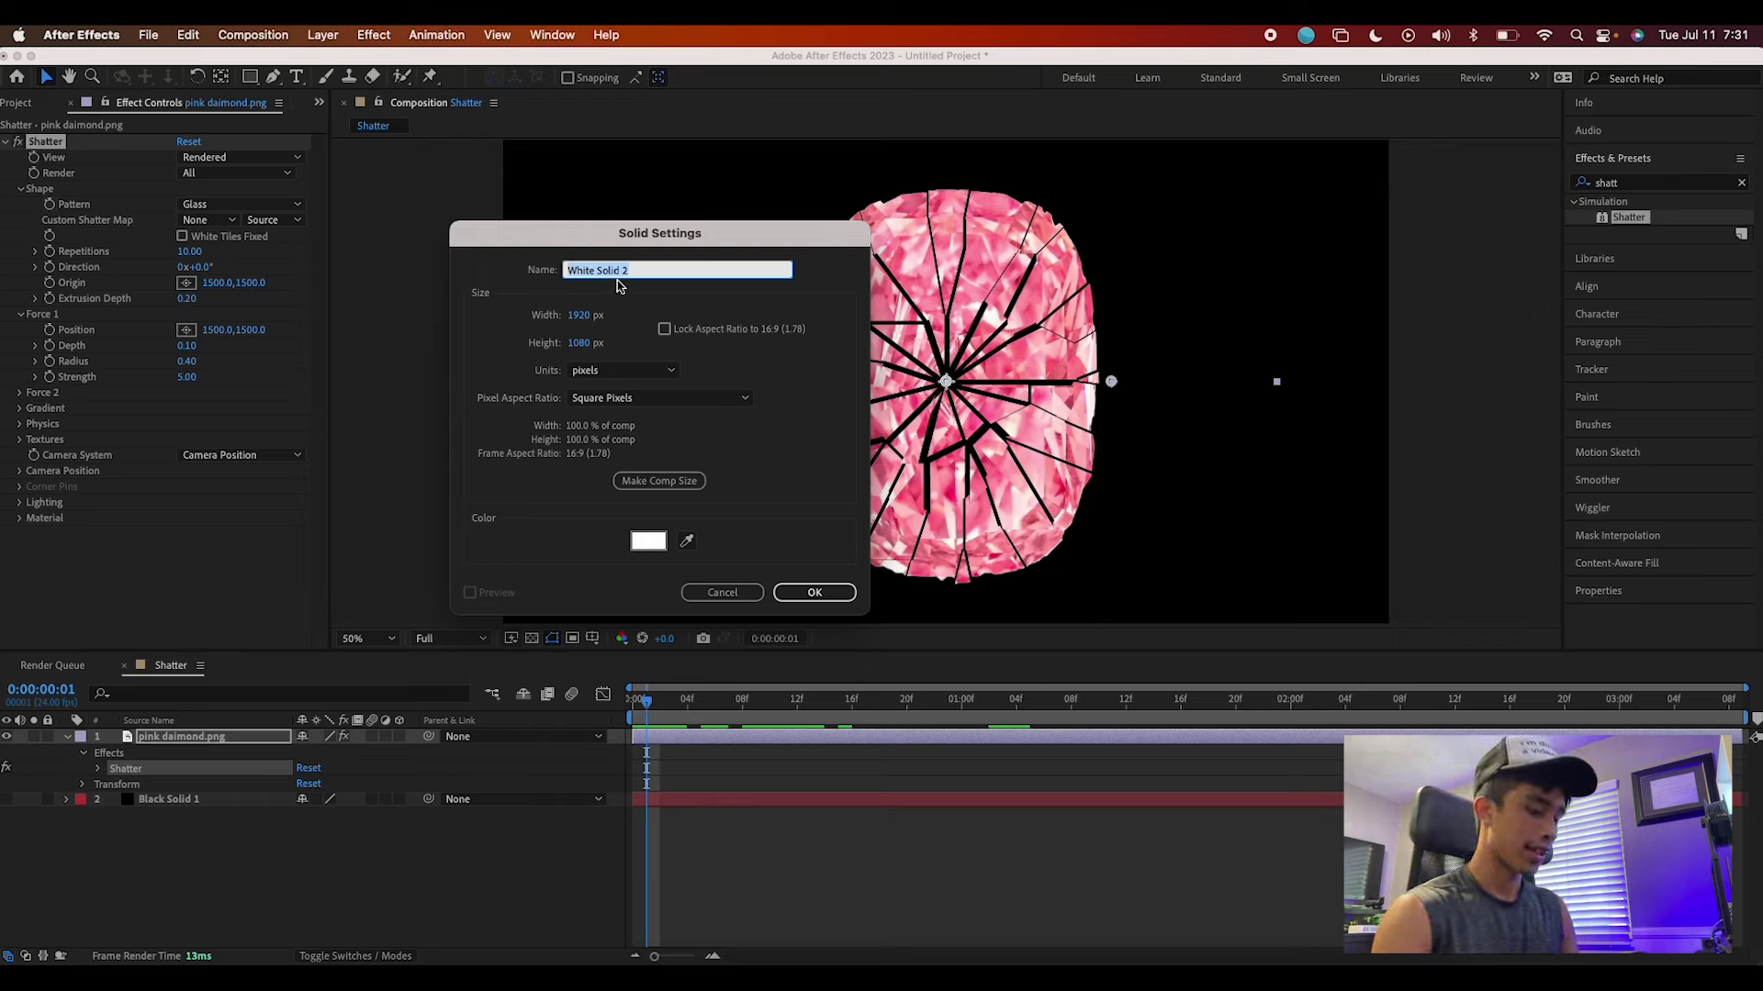
click(649, 542)
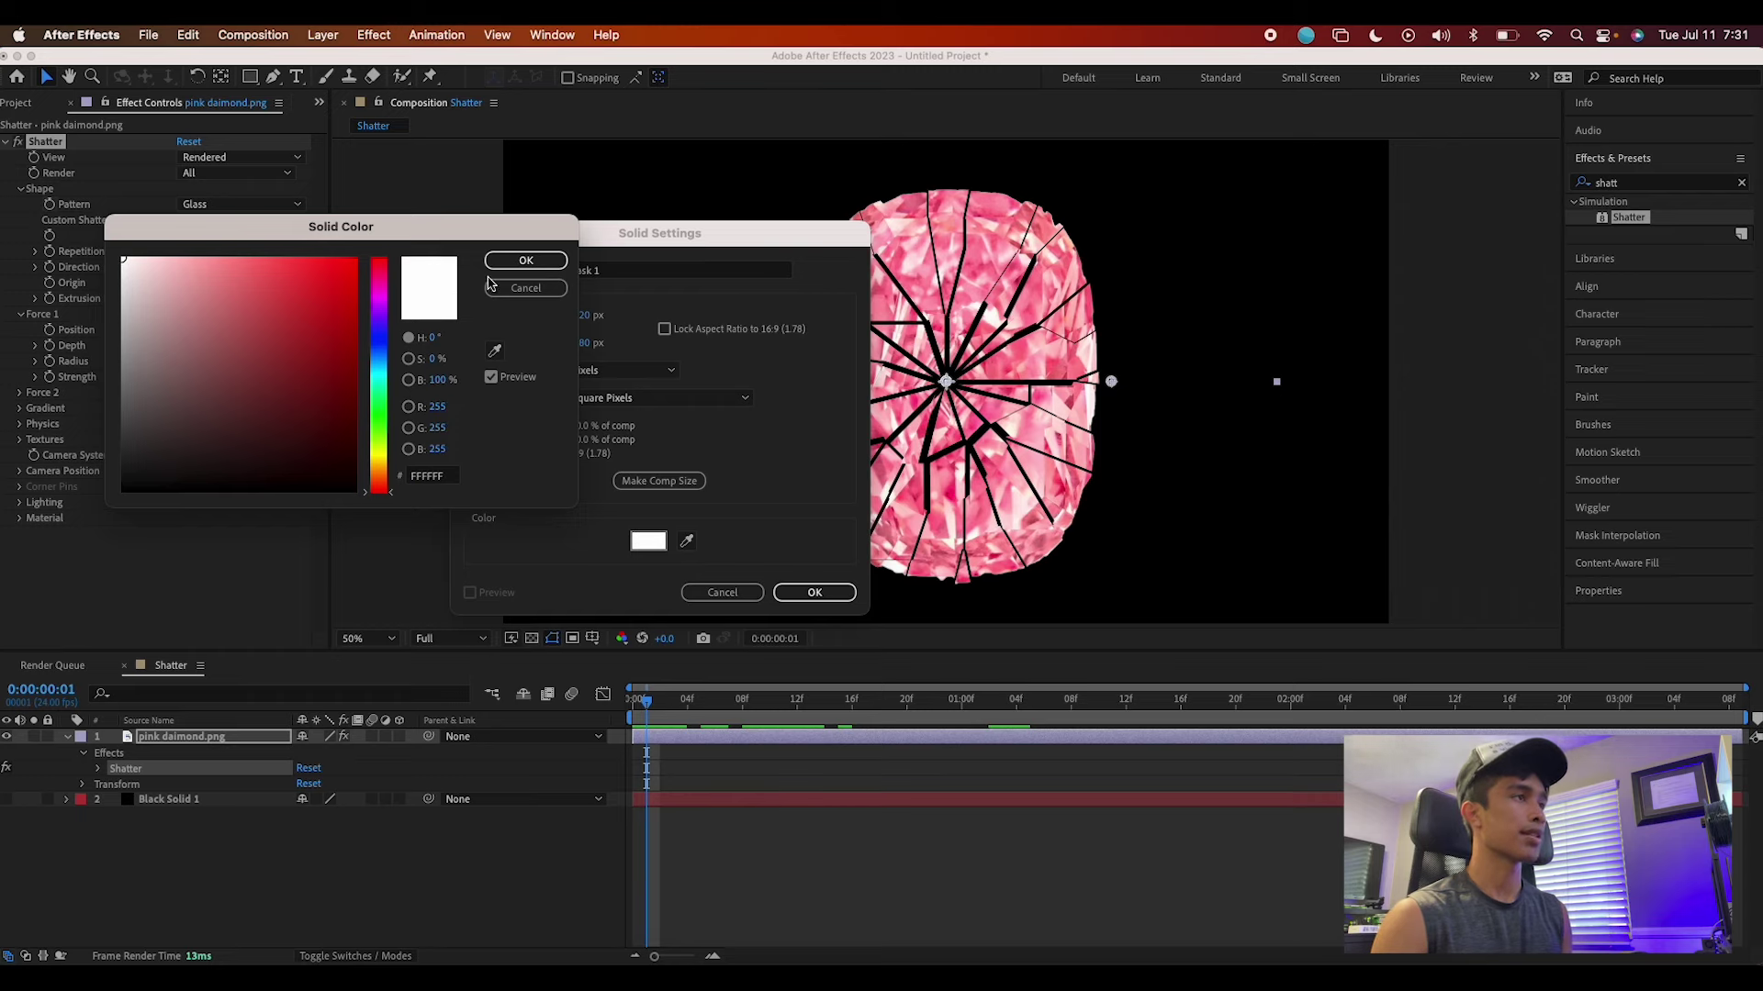
click(519, 263)
key(Return)
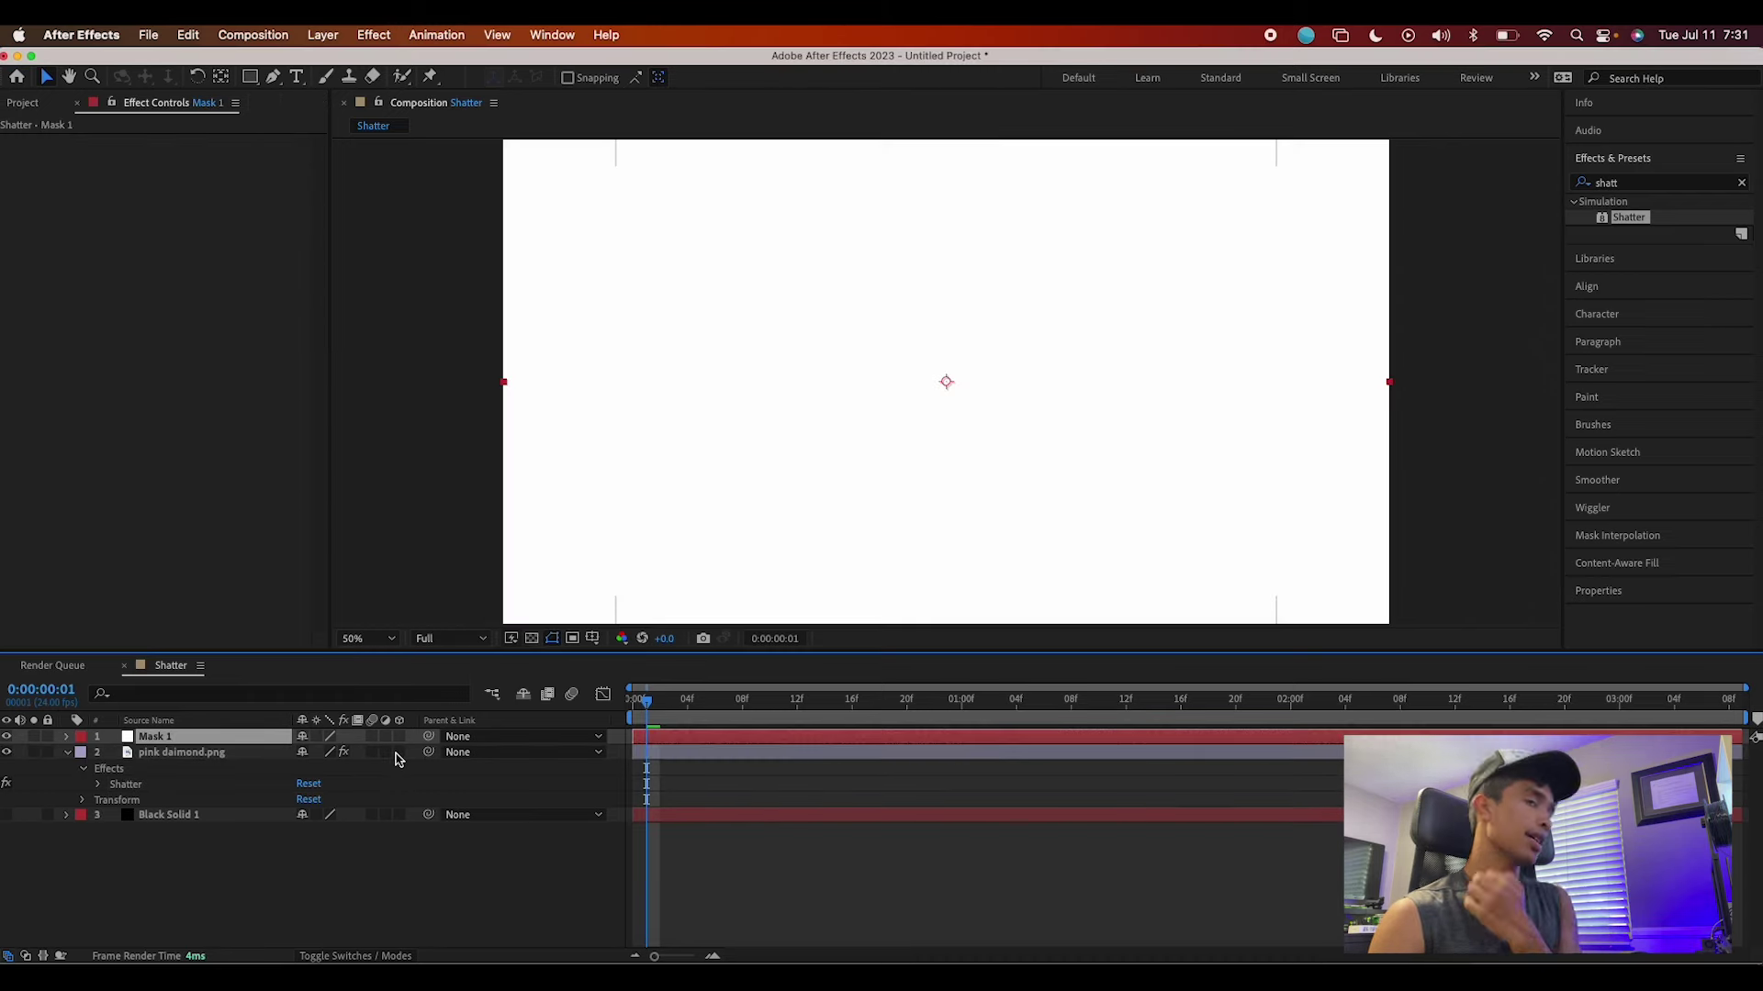
Hide Mask 1, pen-draw a five-point mask around the diamond's upper right, then select the diamond layer
click(7, 736)
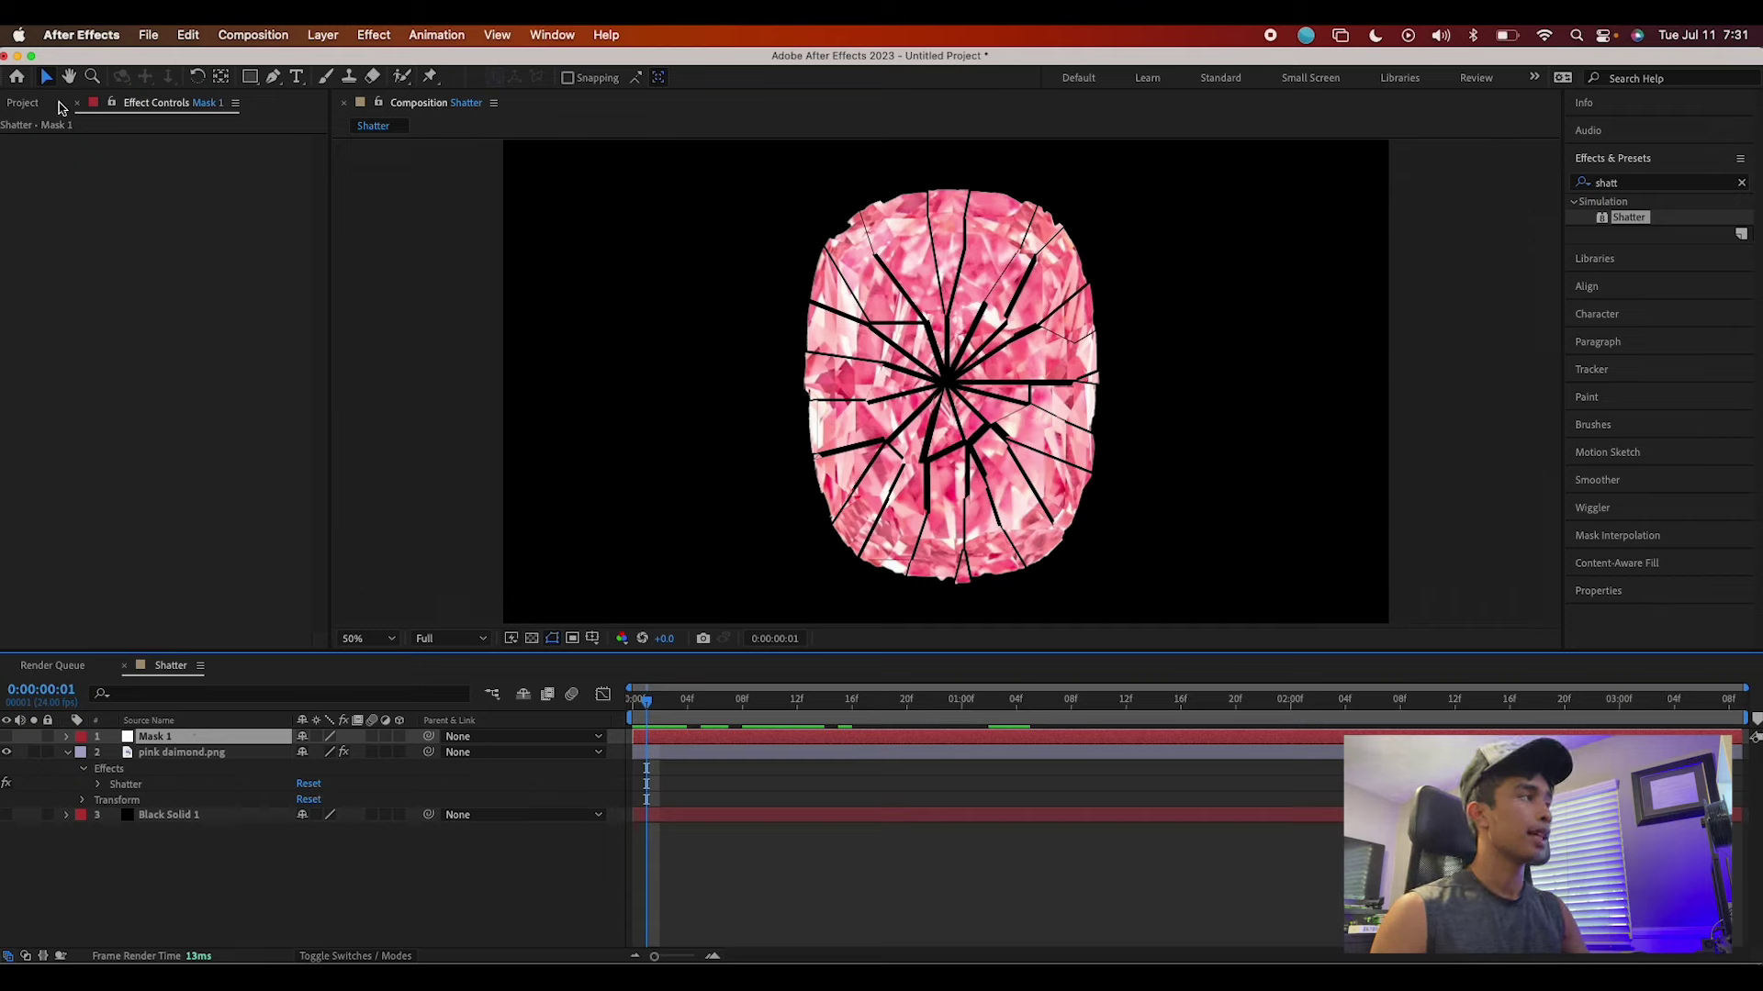
click(276, 77)
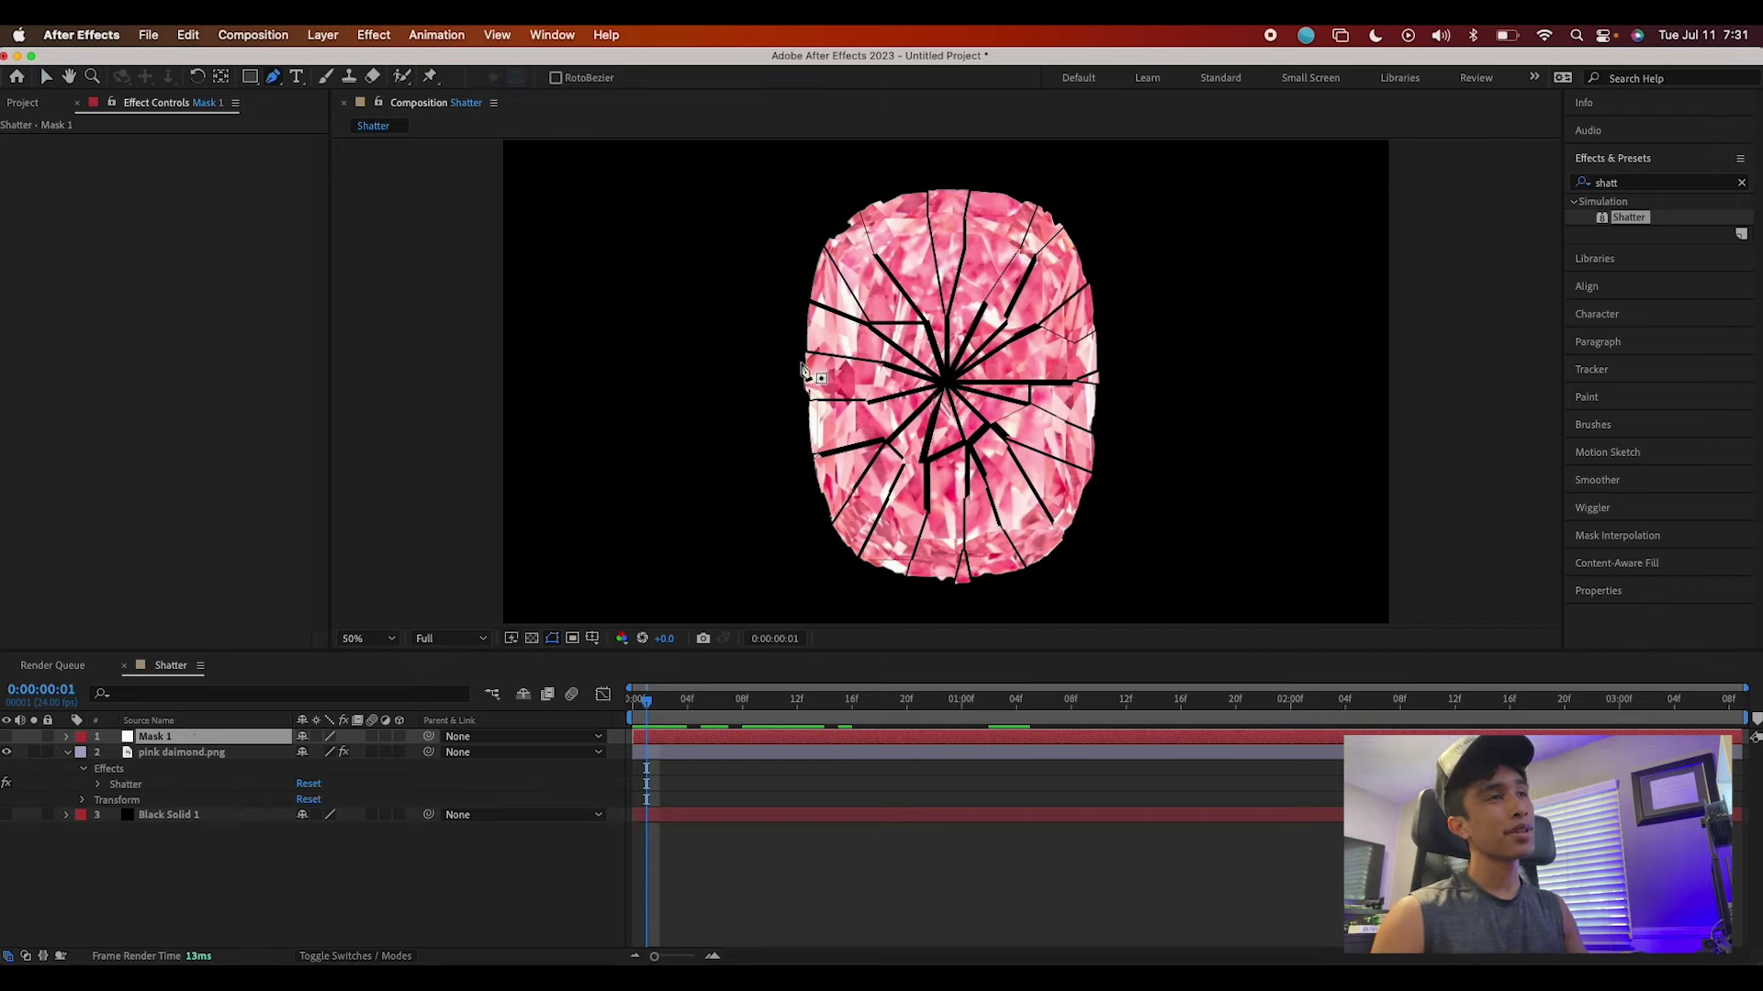
click(923, 154)
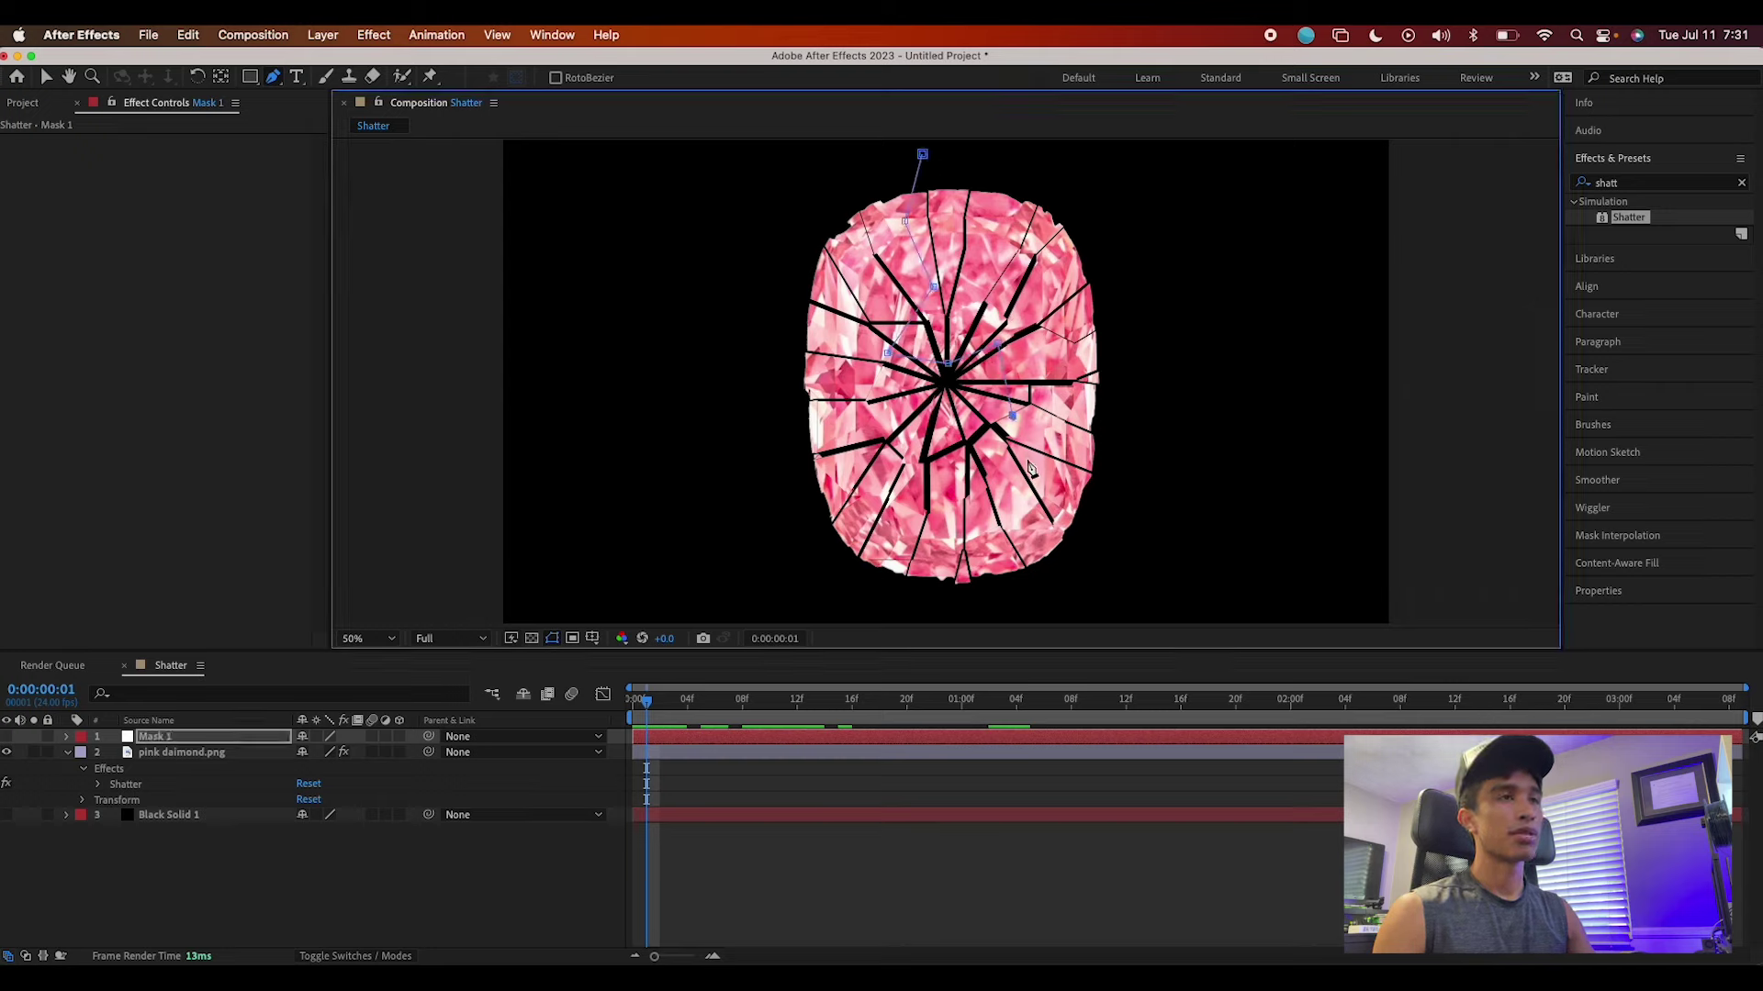
click(1154, 486)
click(1265, 347)
click(1316, 215)
click(1424, 194)
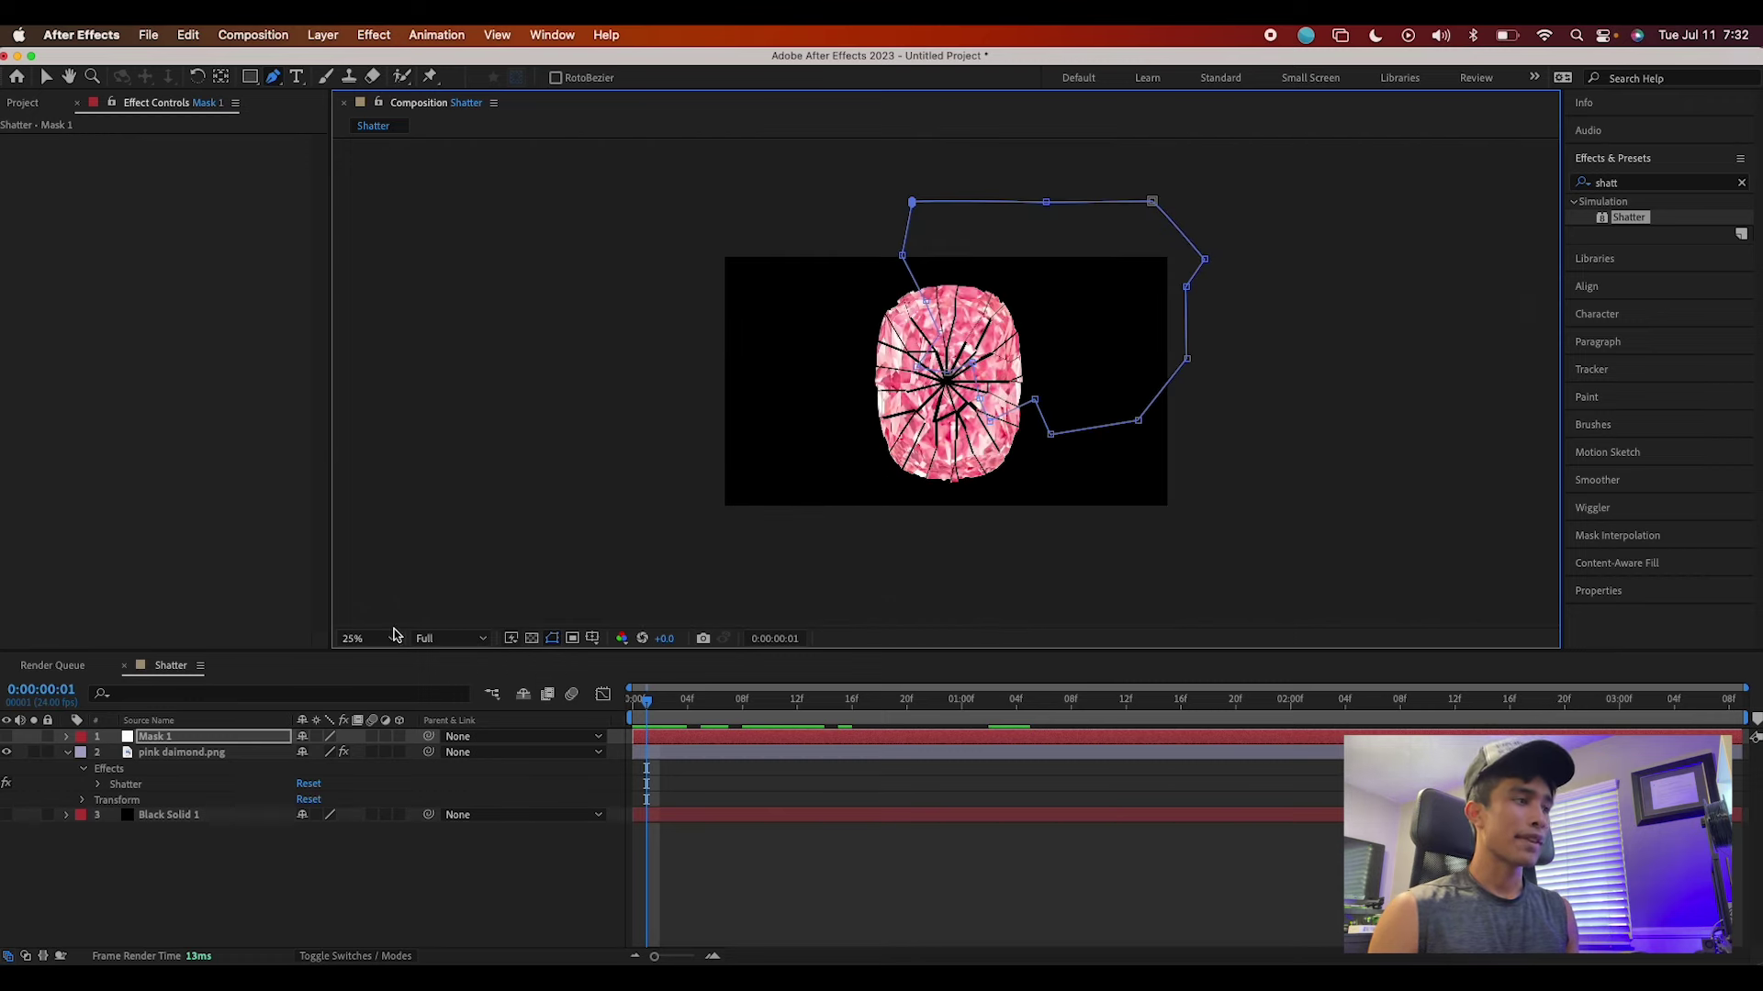
click(196, 755)
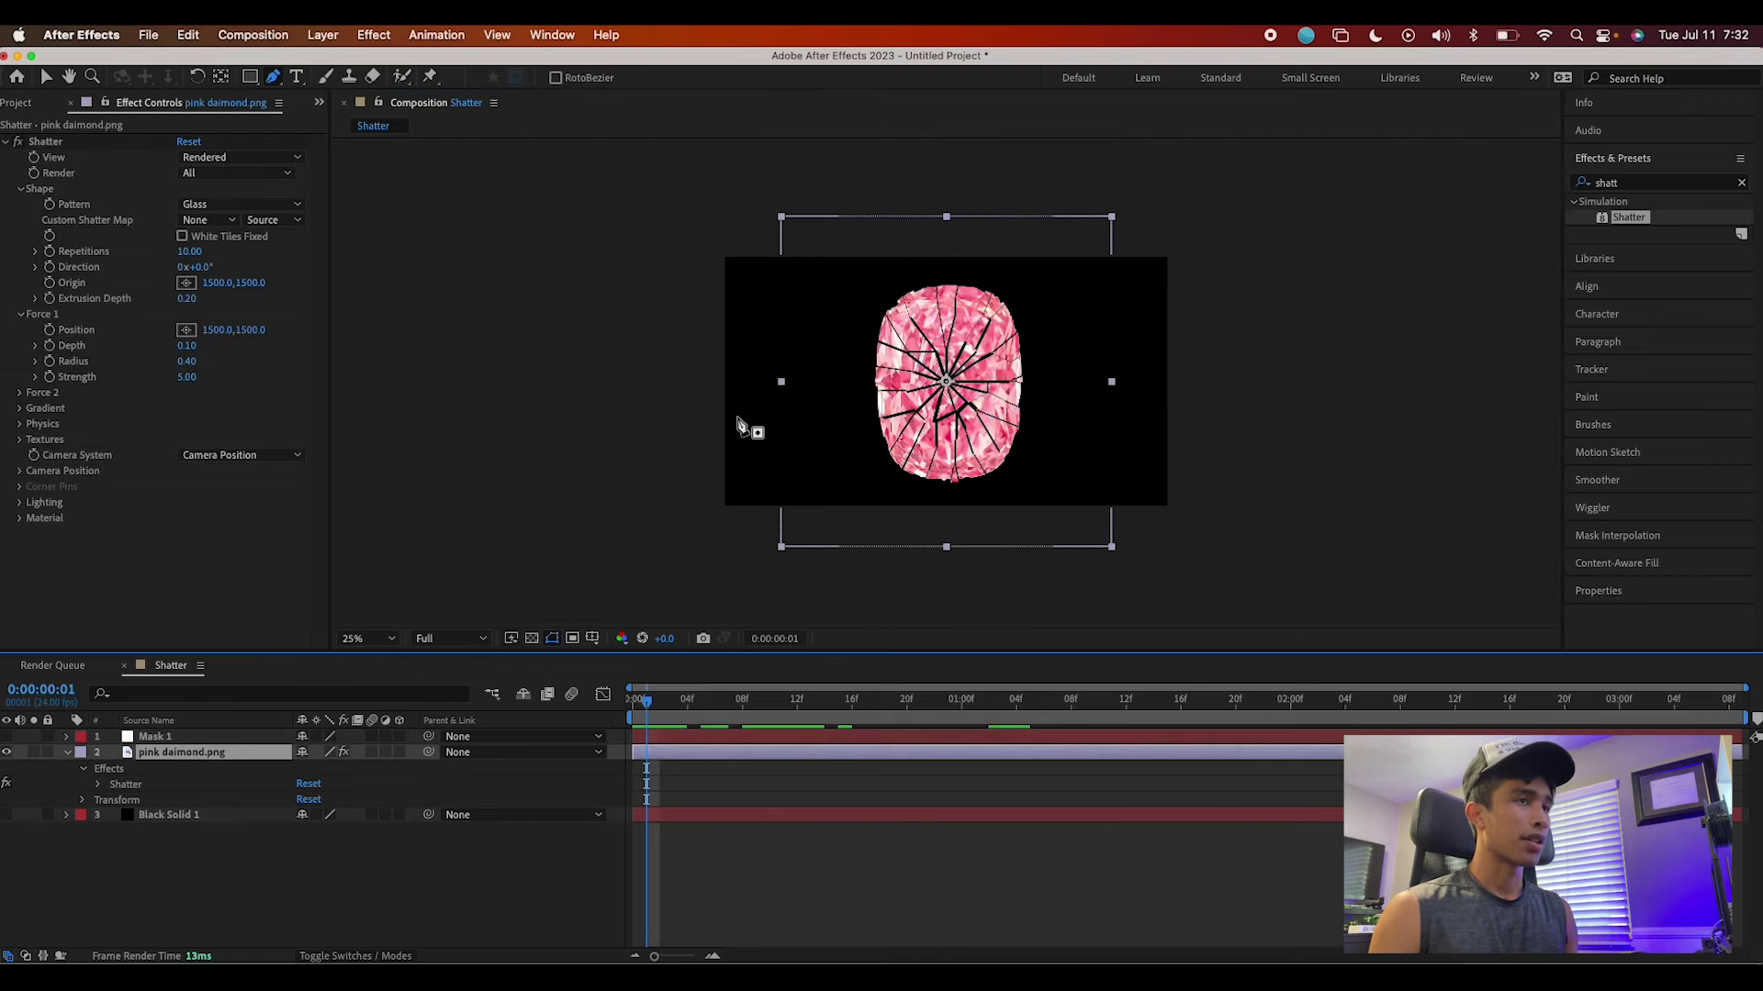
key(period)
Set Shatter's Gradient Layer to 1. Mask 1 using Effects & Masks as source
key(shift+slash)
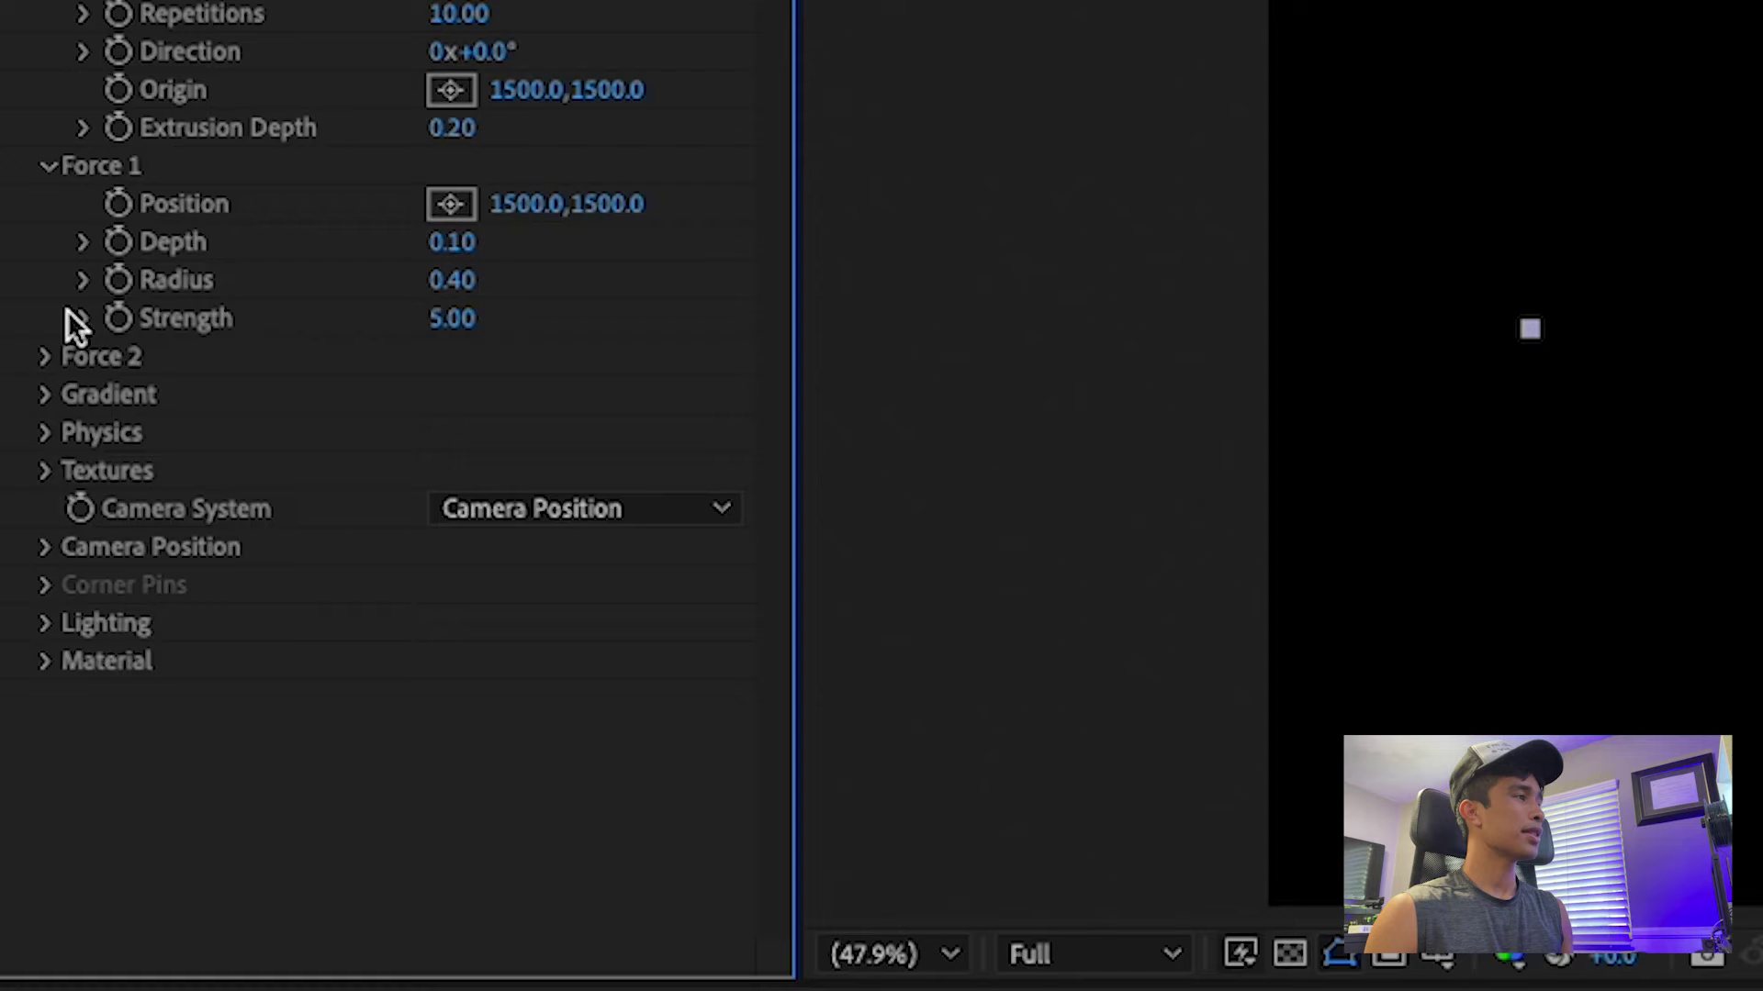
click(54, 393)
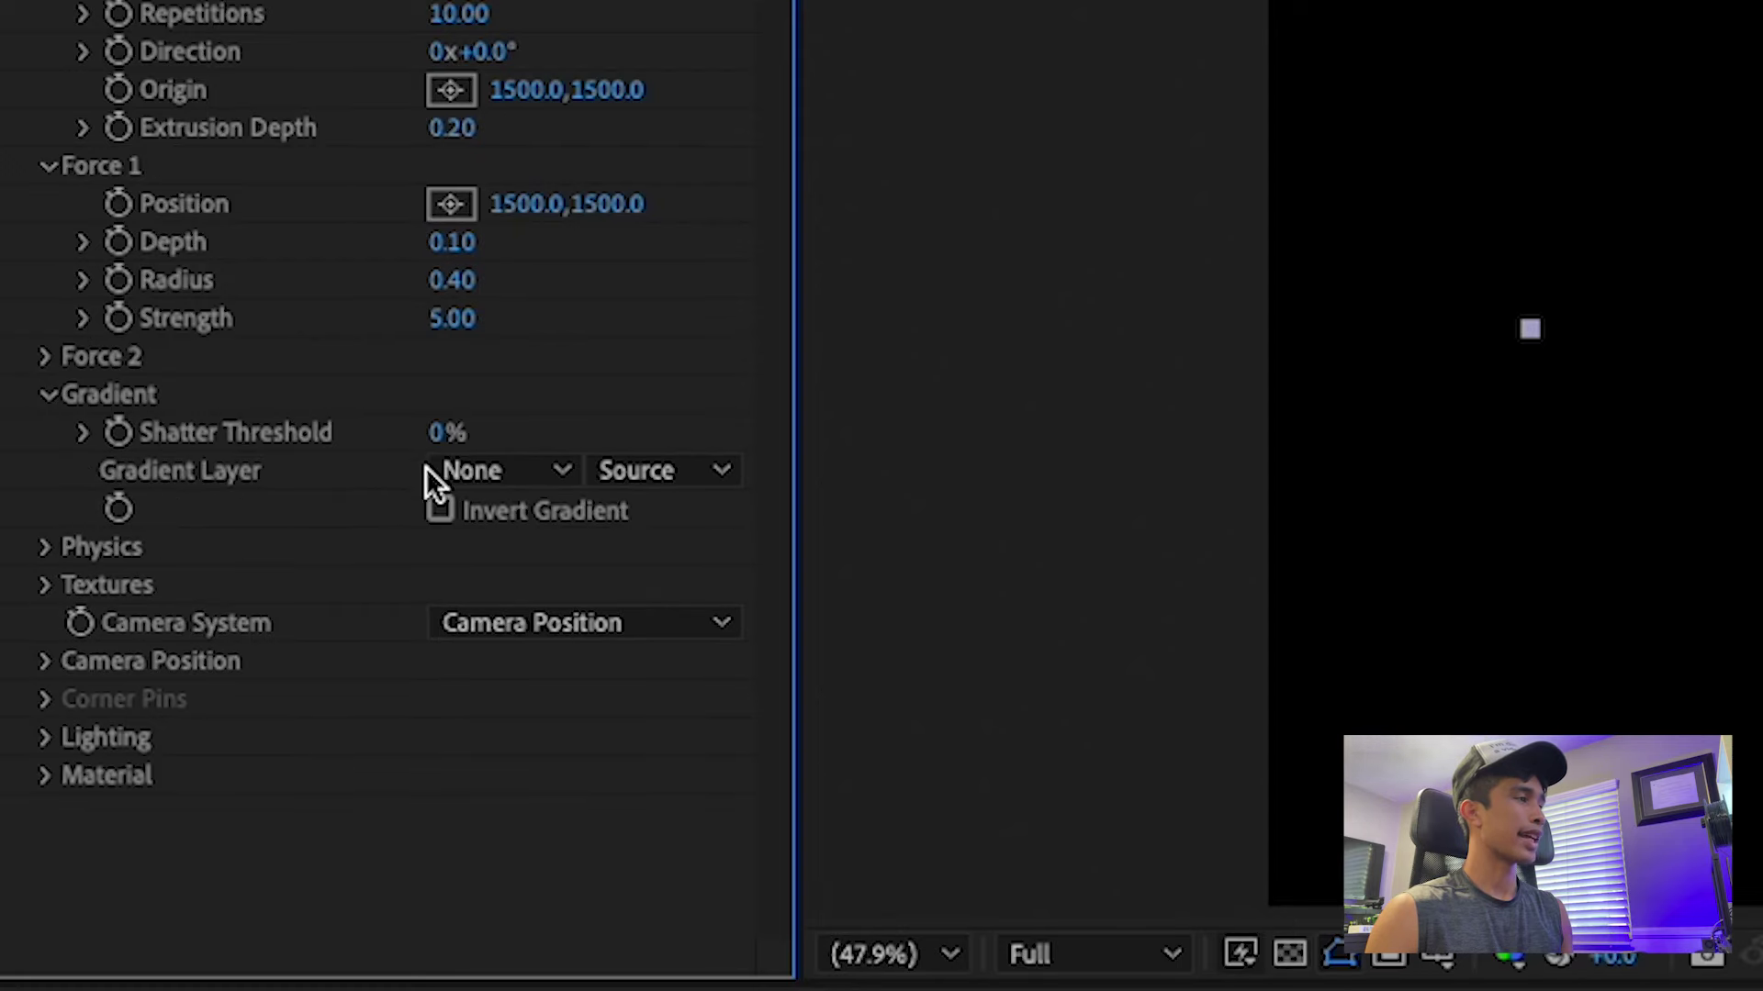
click(470, 472)
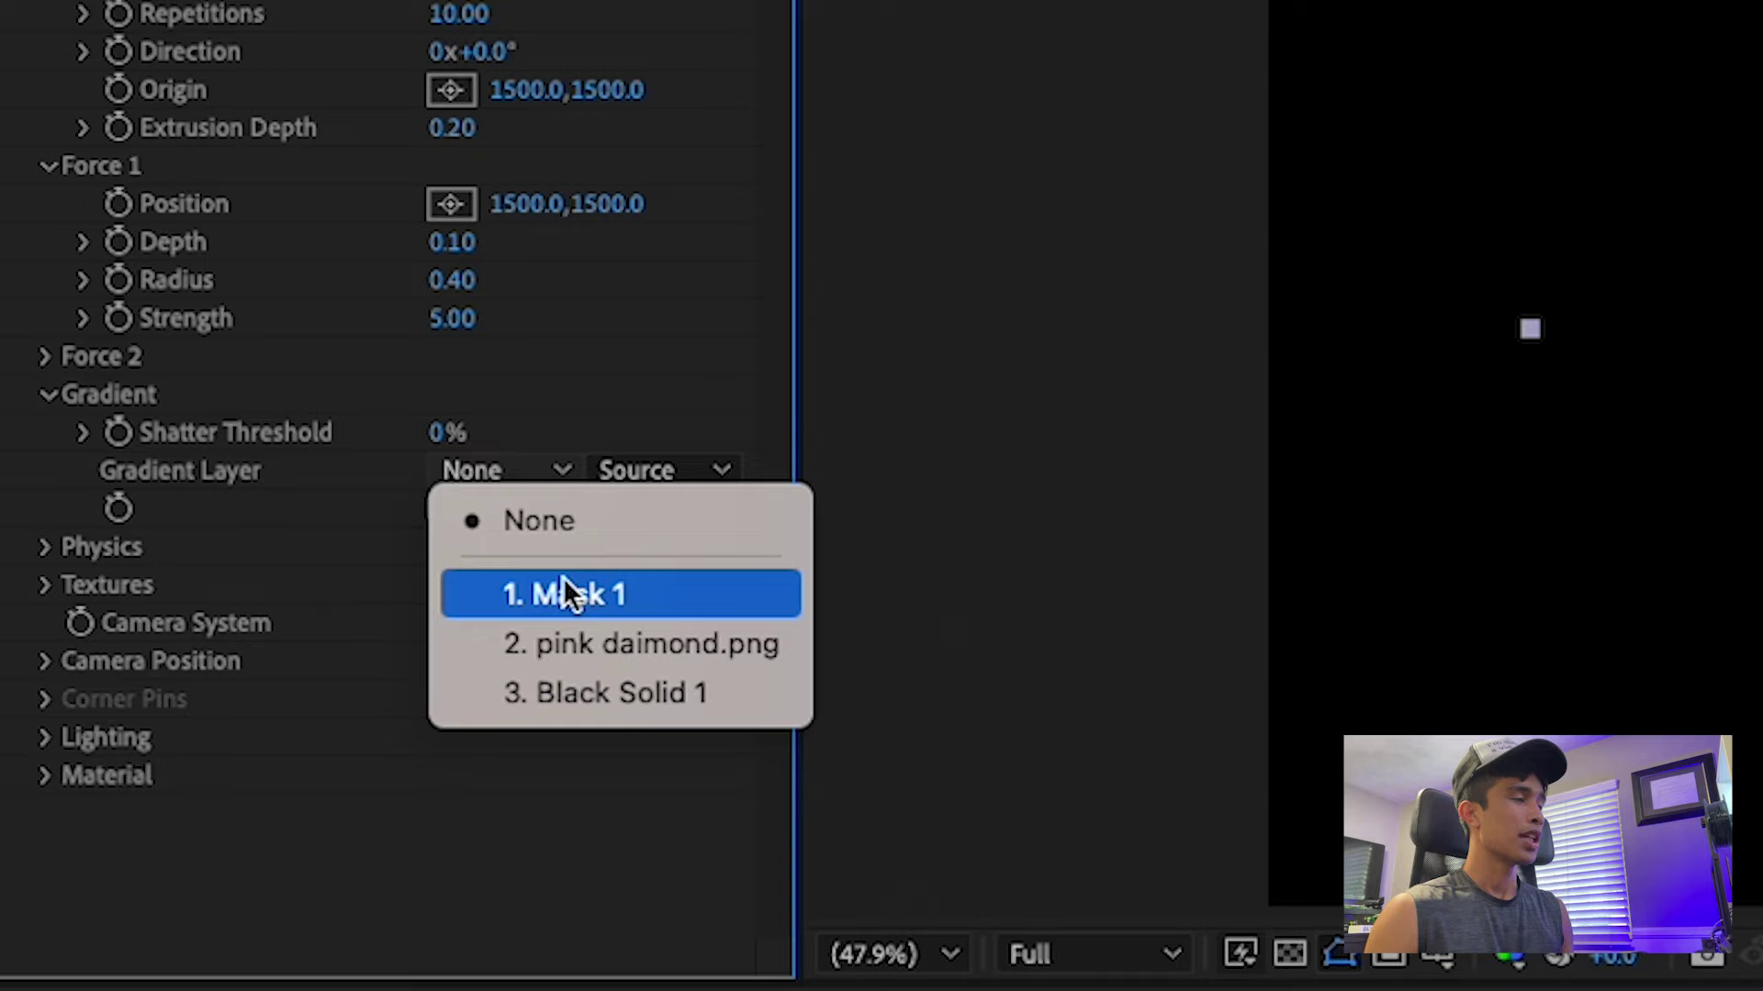
click(619, 601)
click(675, 473)
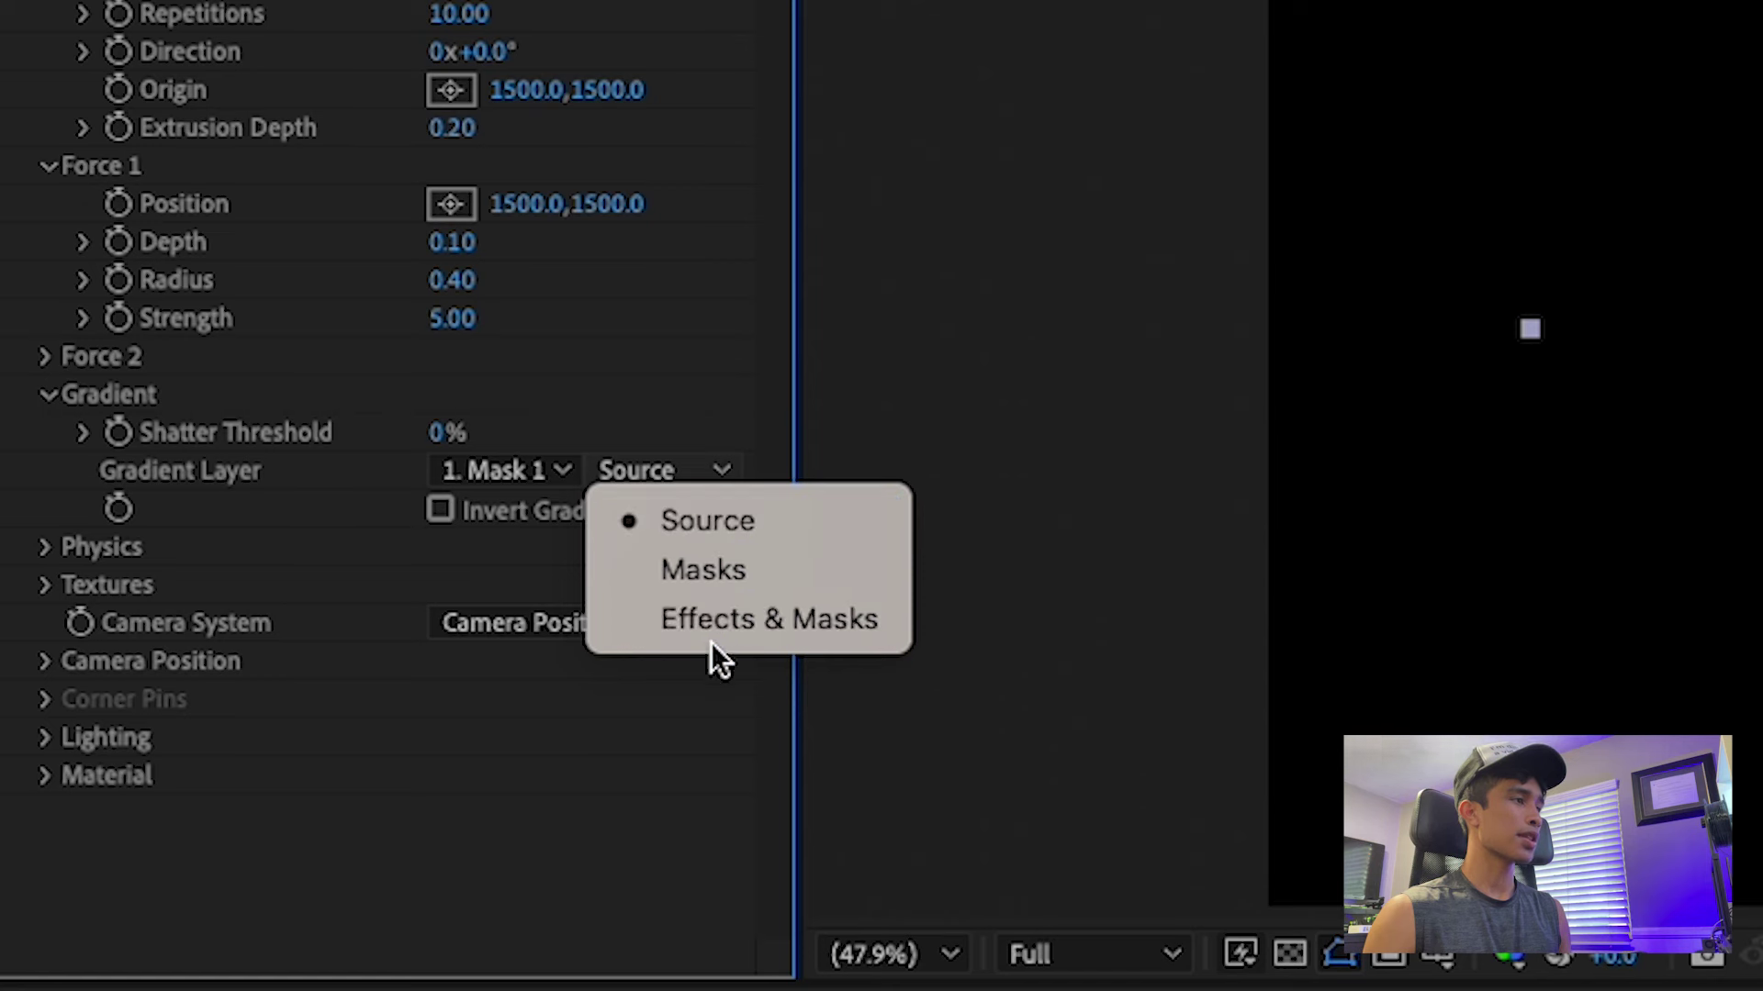
click(769, 618)
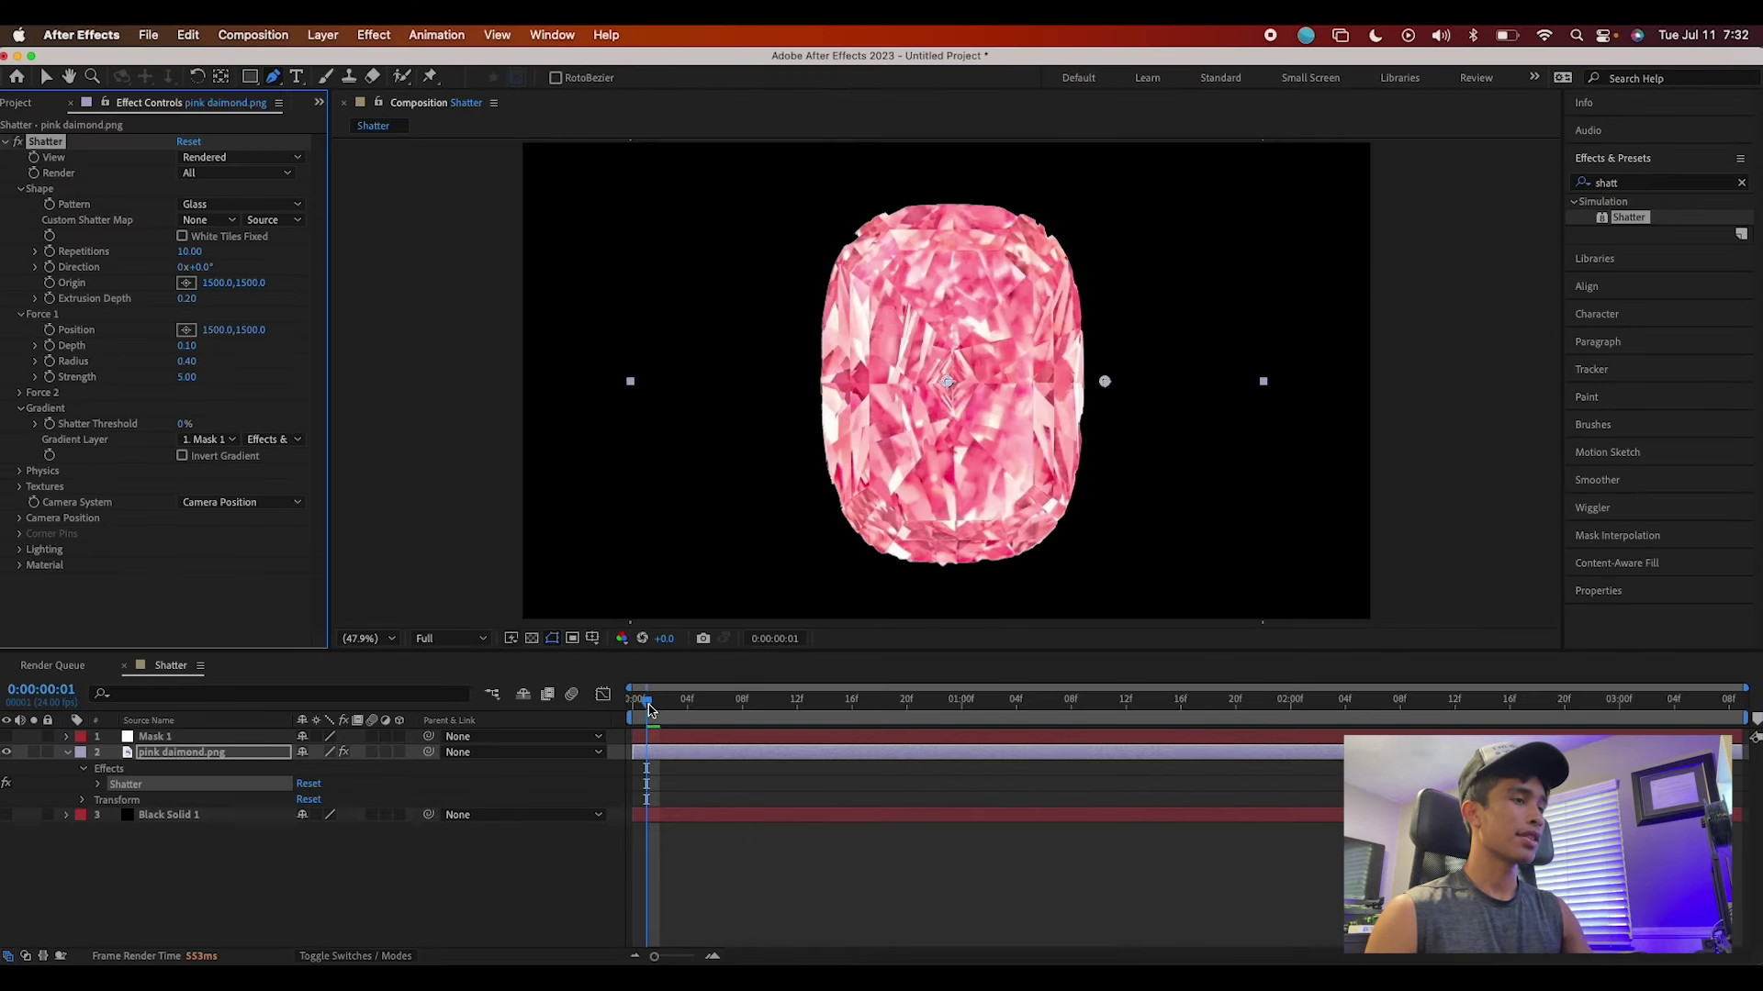
Set Shatter Threshold to 1% and scrub through the shatter to check it
drag(659, 702, 703, 703)
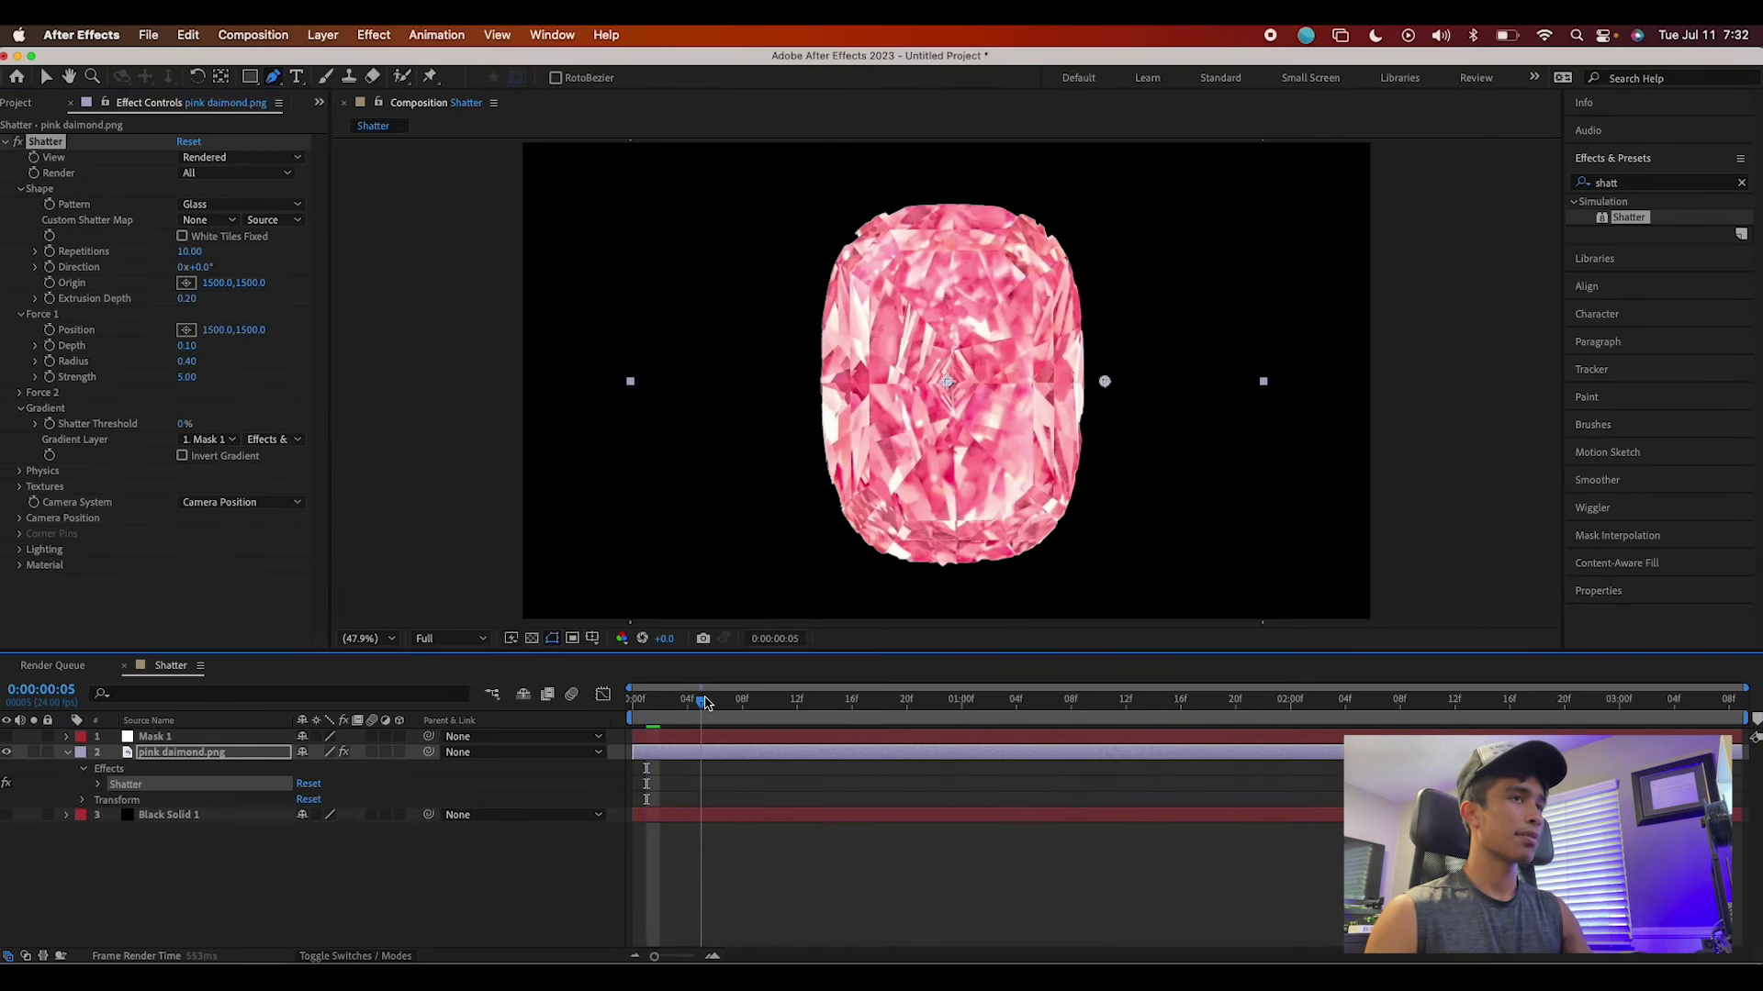
click(184, 425)
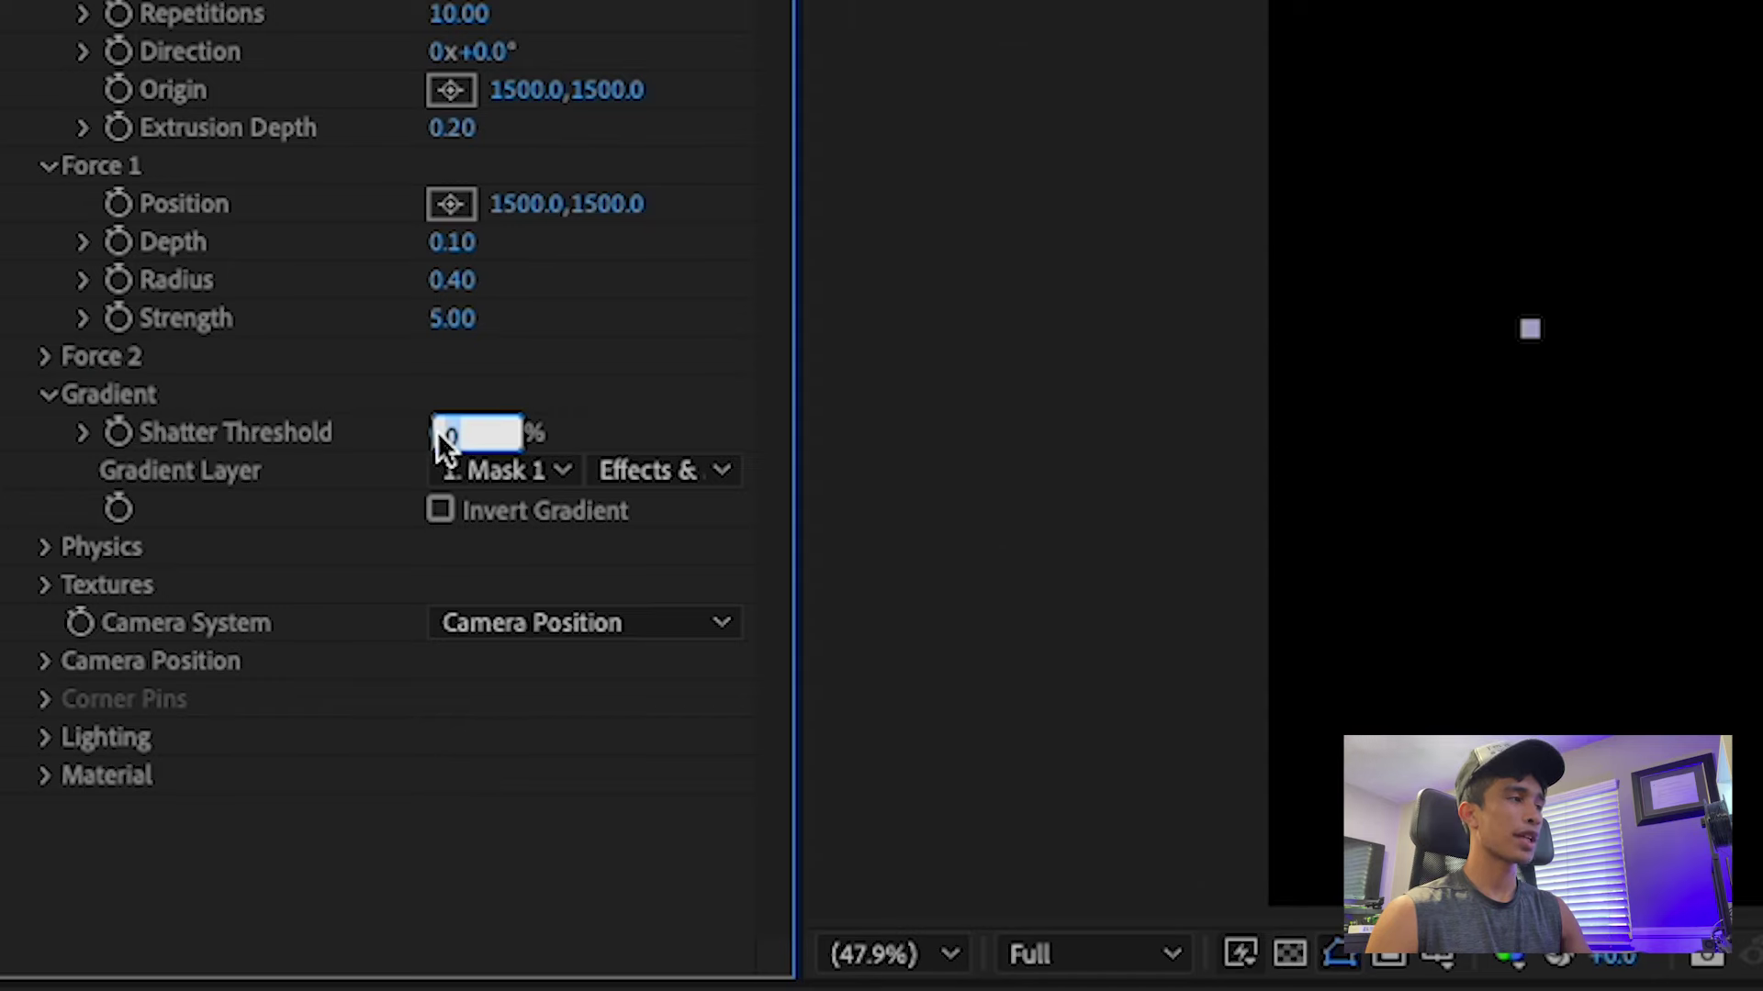
text(1)
key(Return)
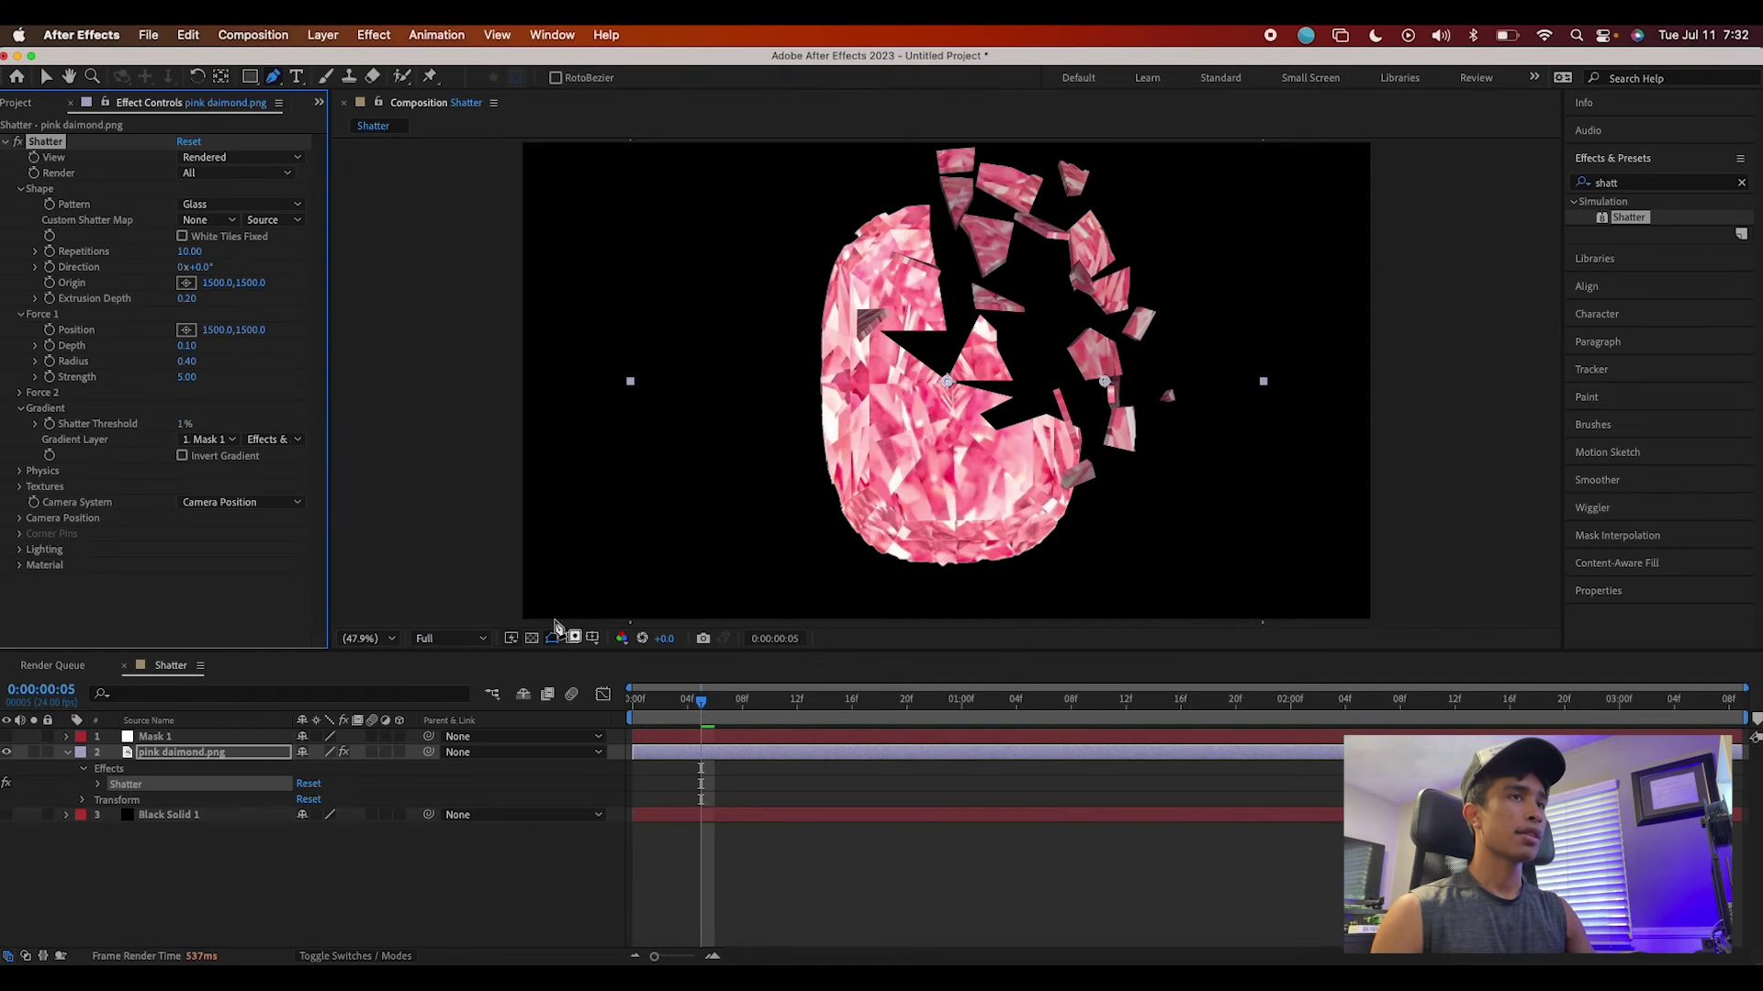
drag(707, 708, 811, 711)
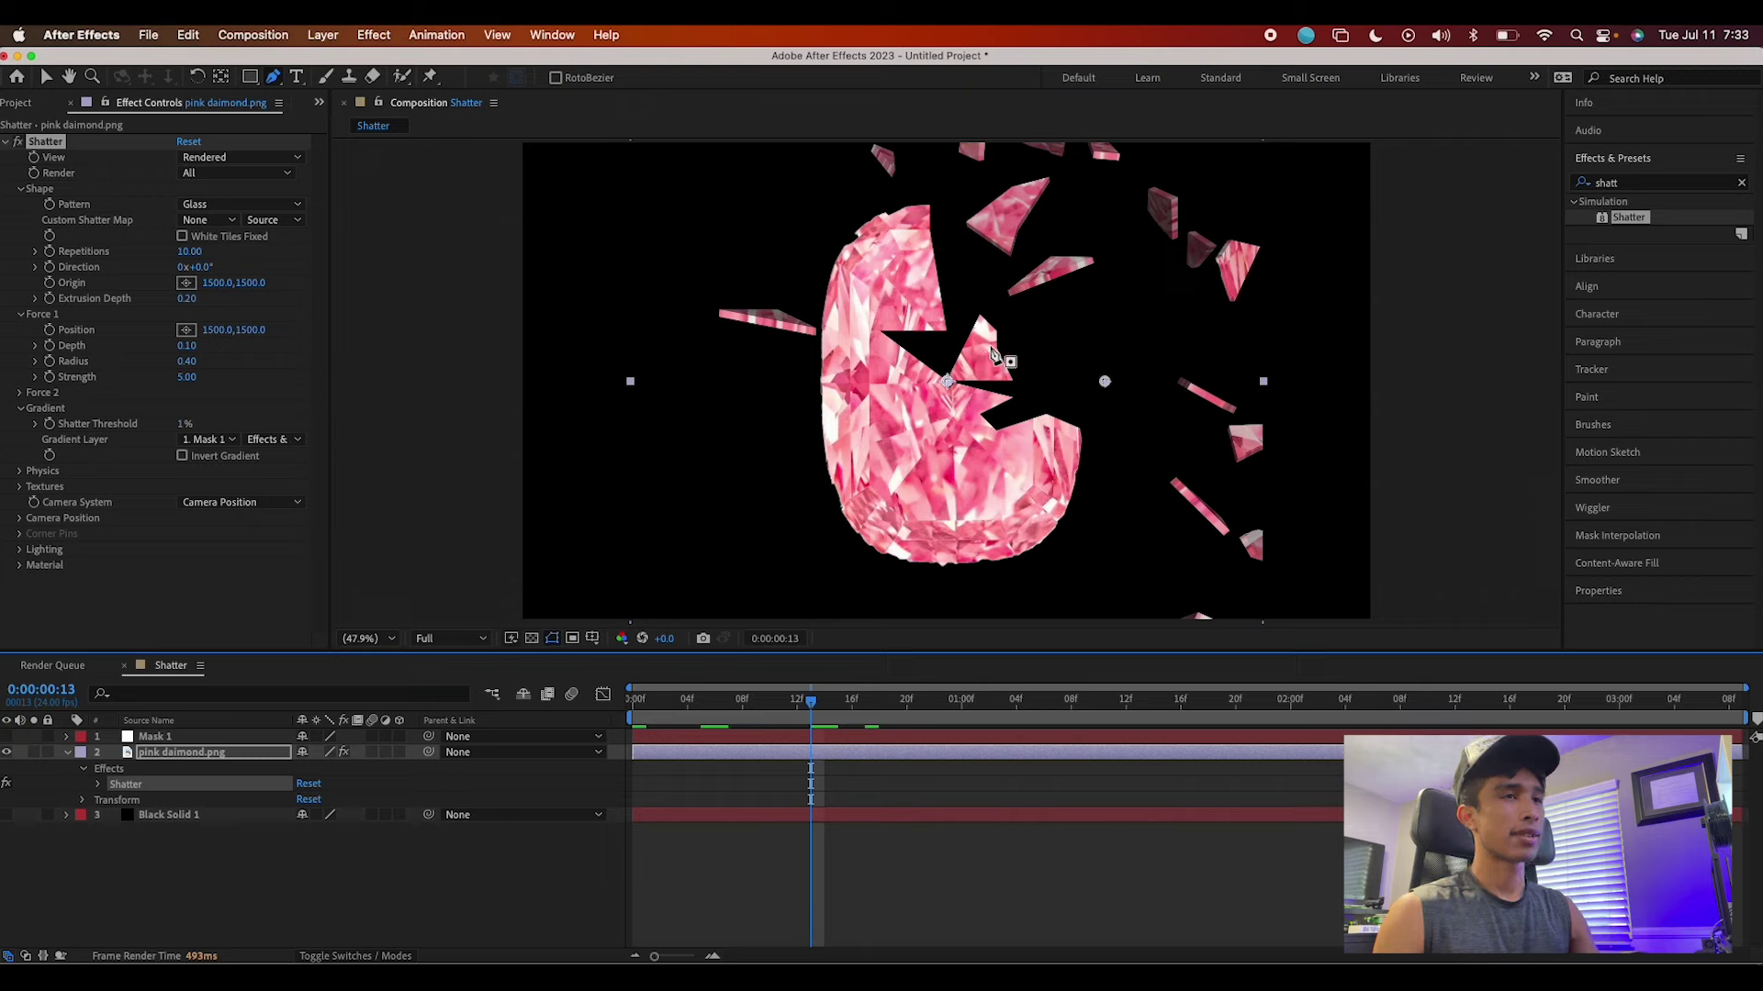
Set Repetitions to 12 and scrub to frame 8 to check the finer shards
click(188, 252)
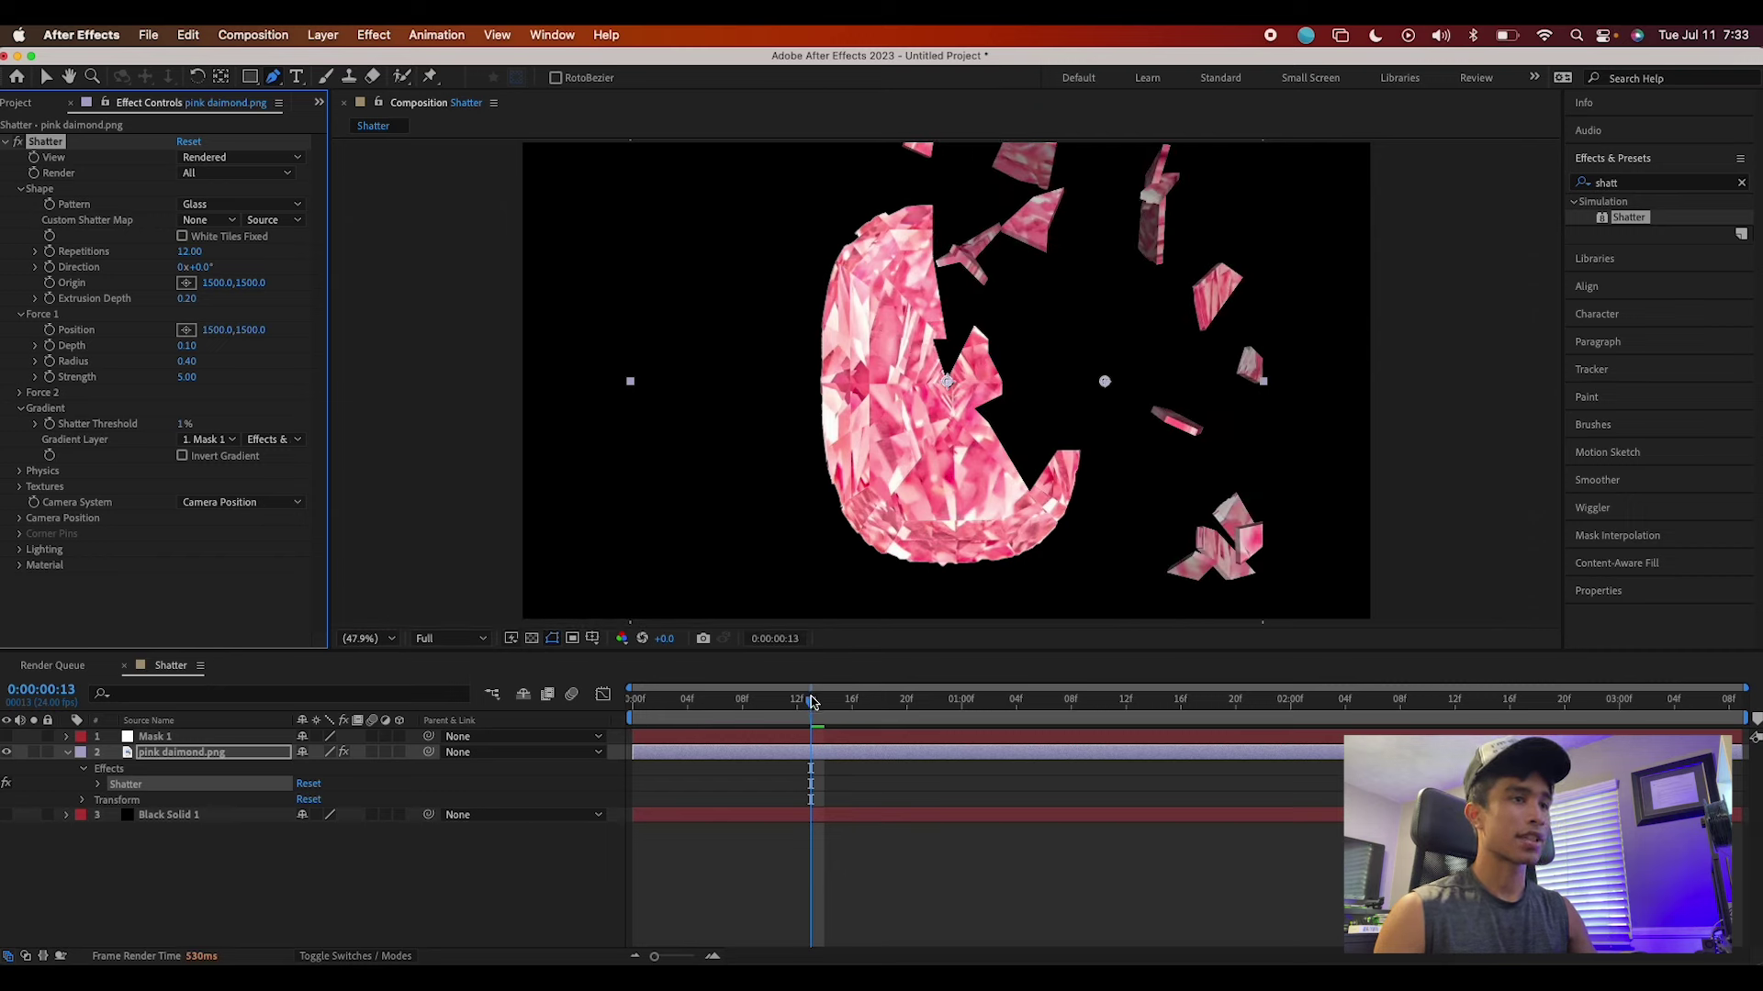
drag(812, 702, 641, 764)
click(742, 701)
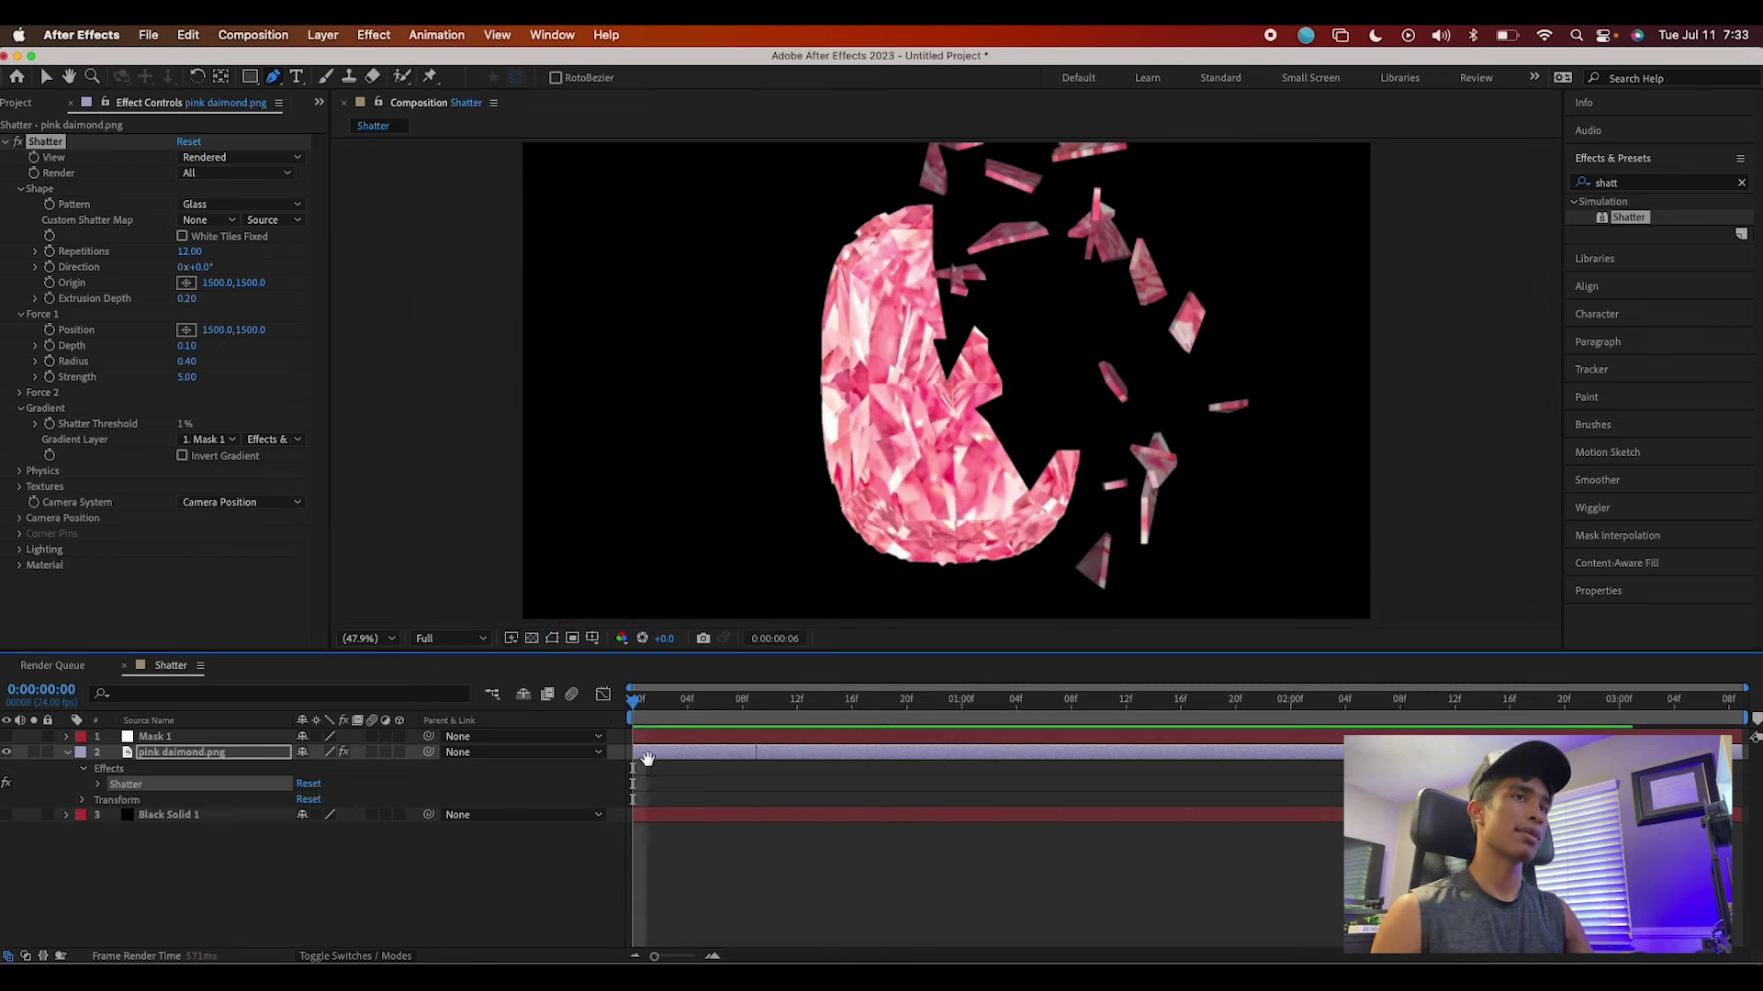
click(20, 472)
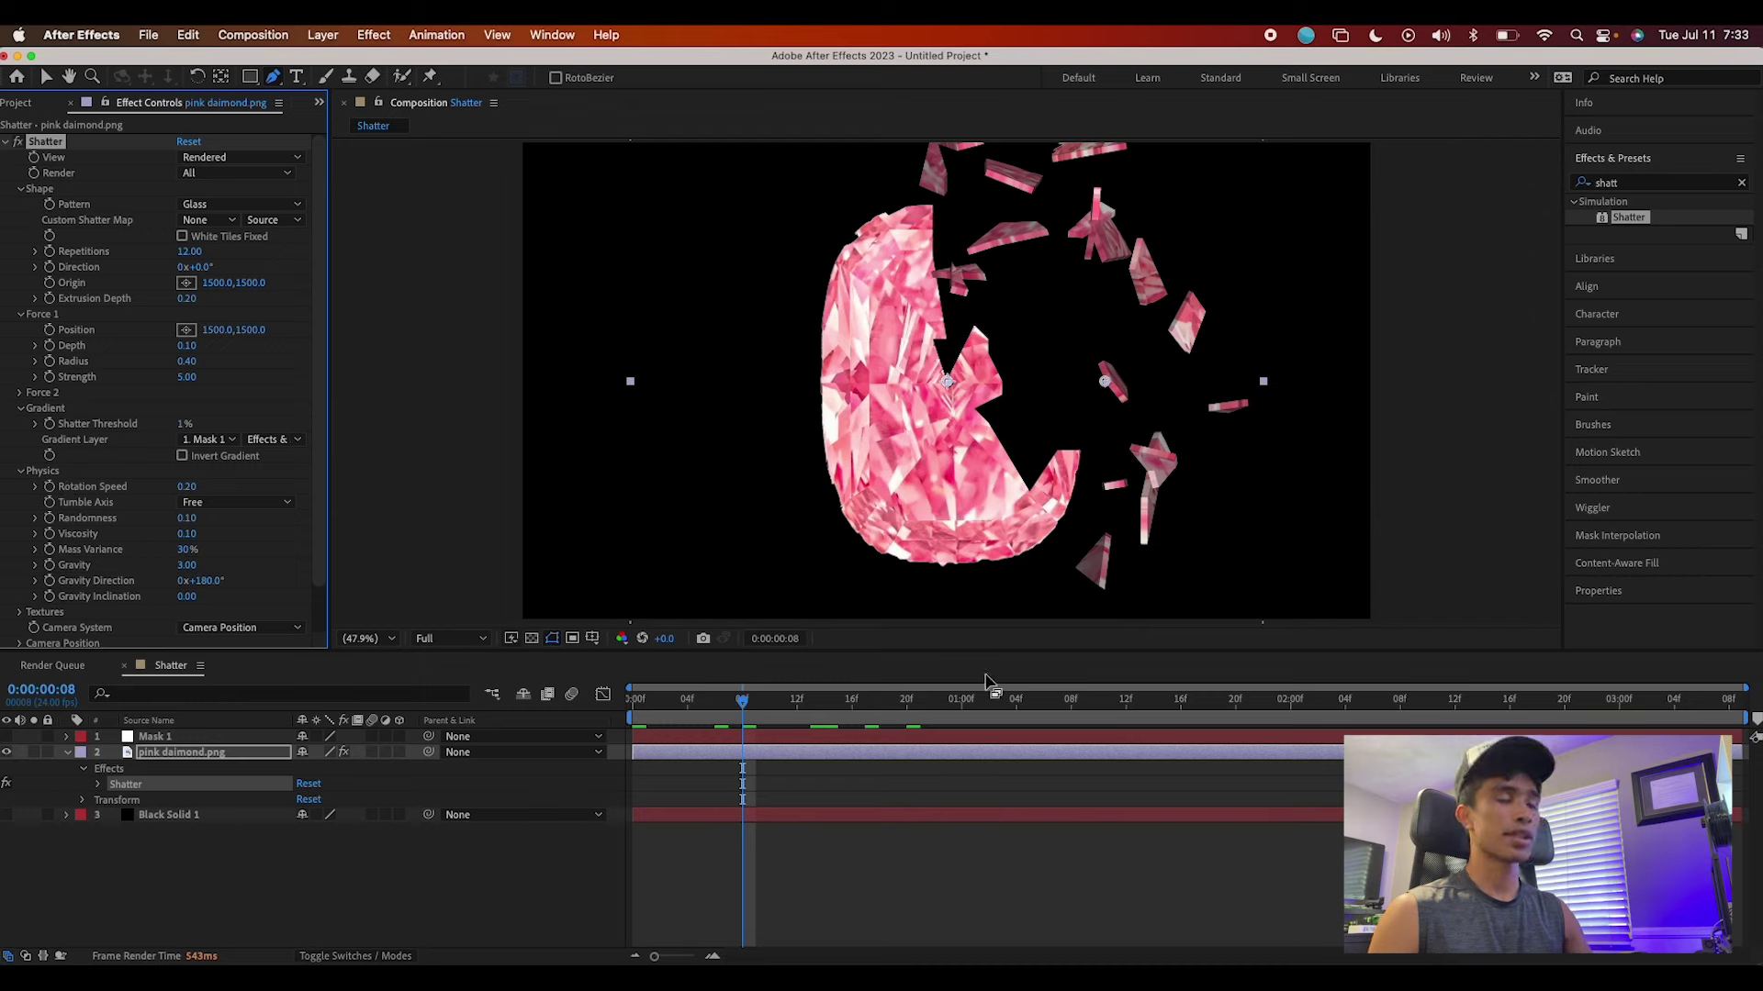
drag(755, 722, 592, 736)
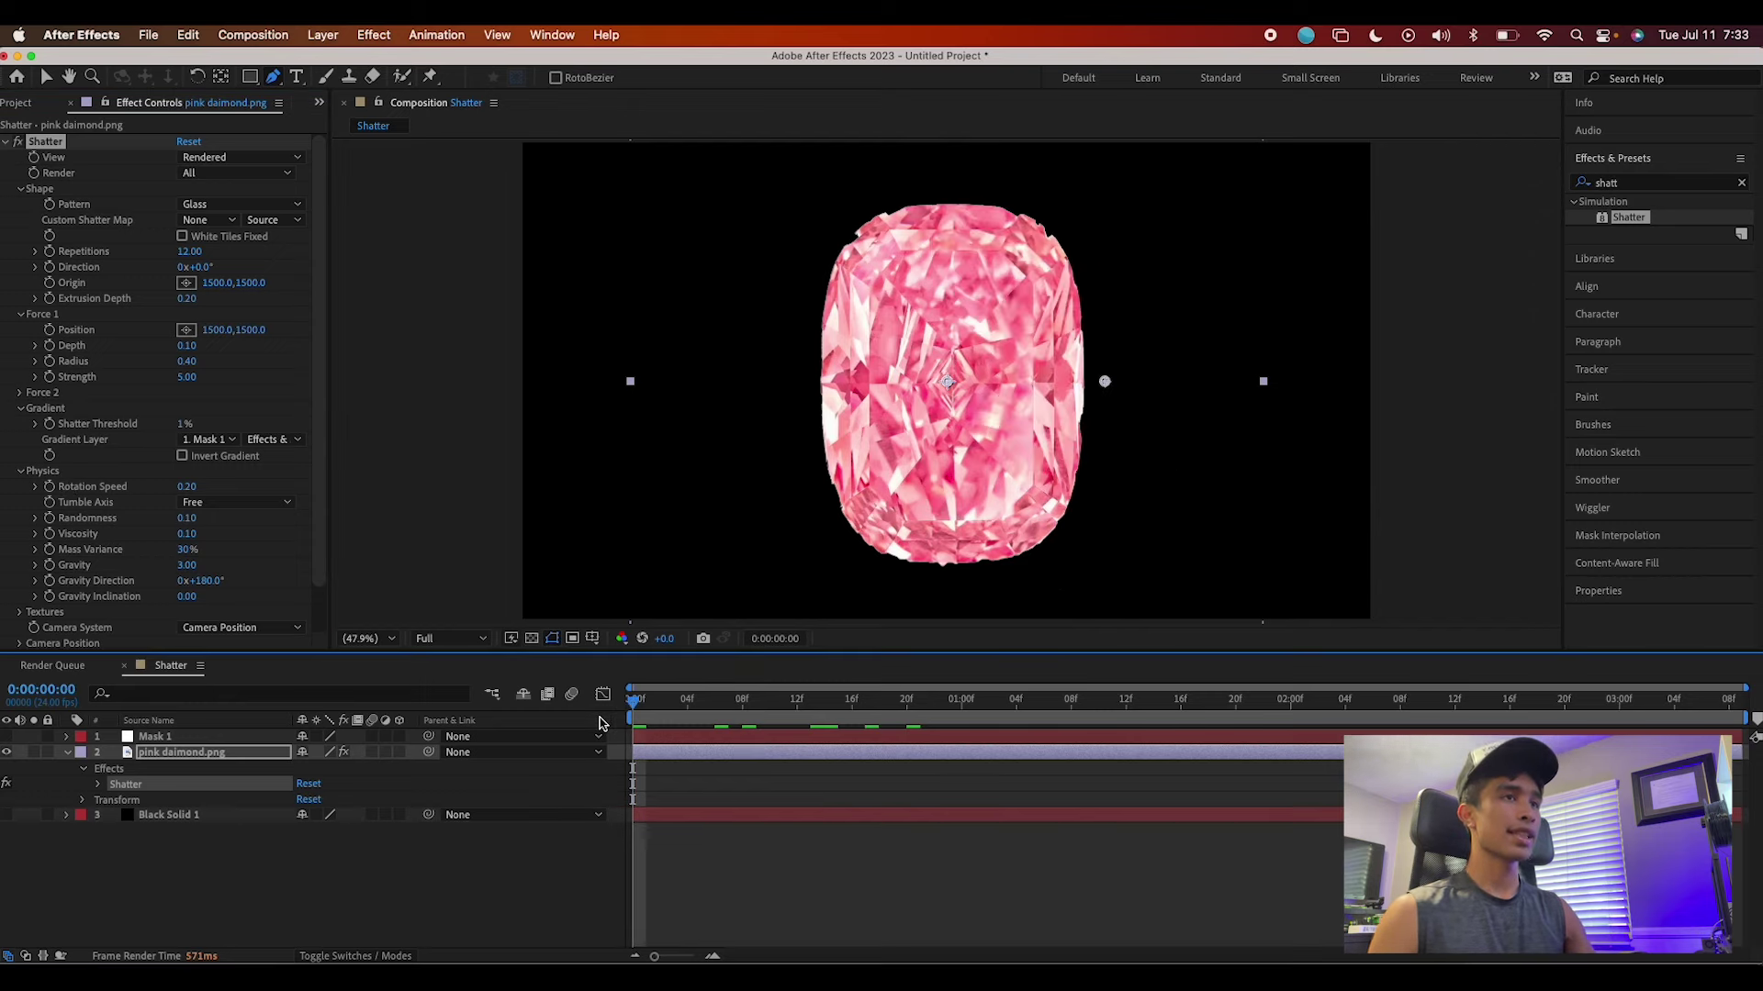
key(space)
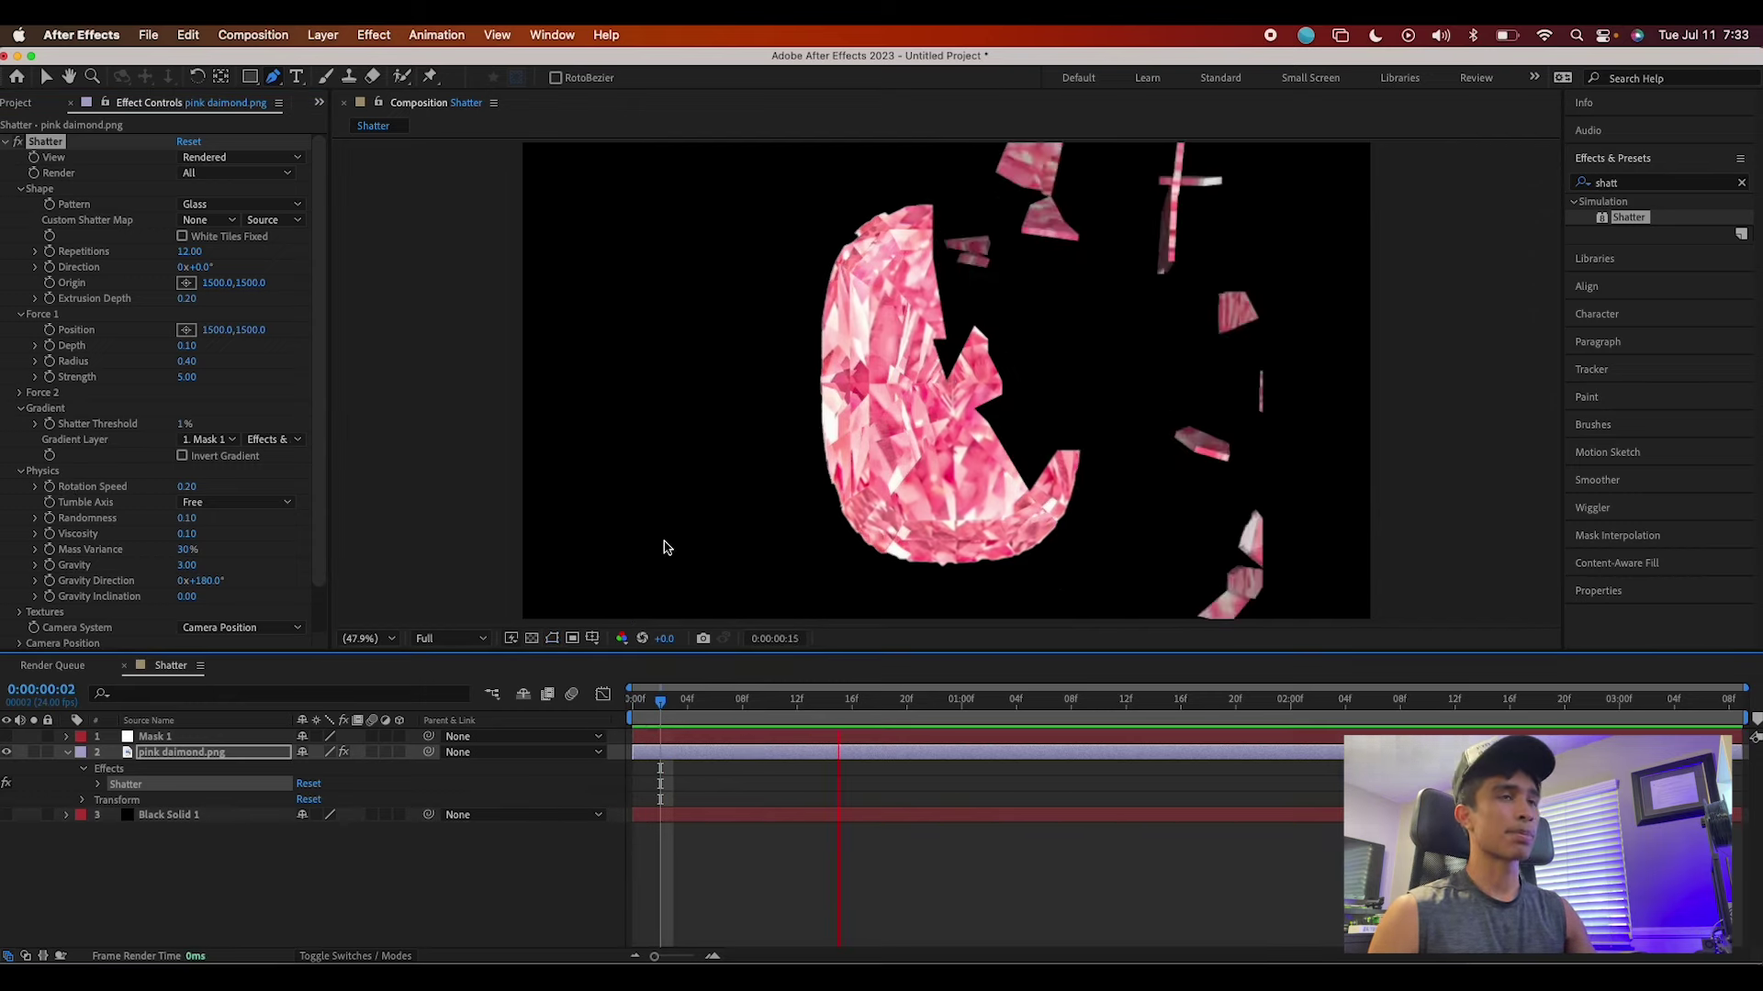
key(space)
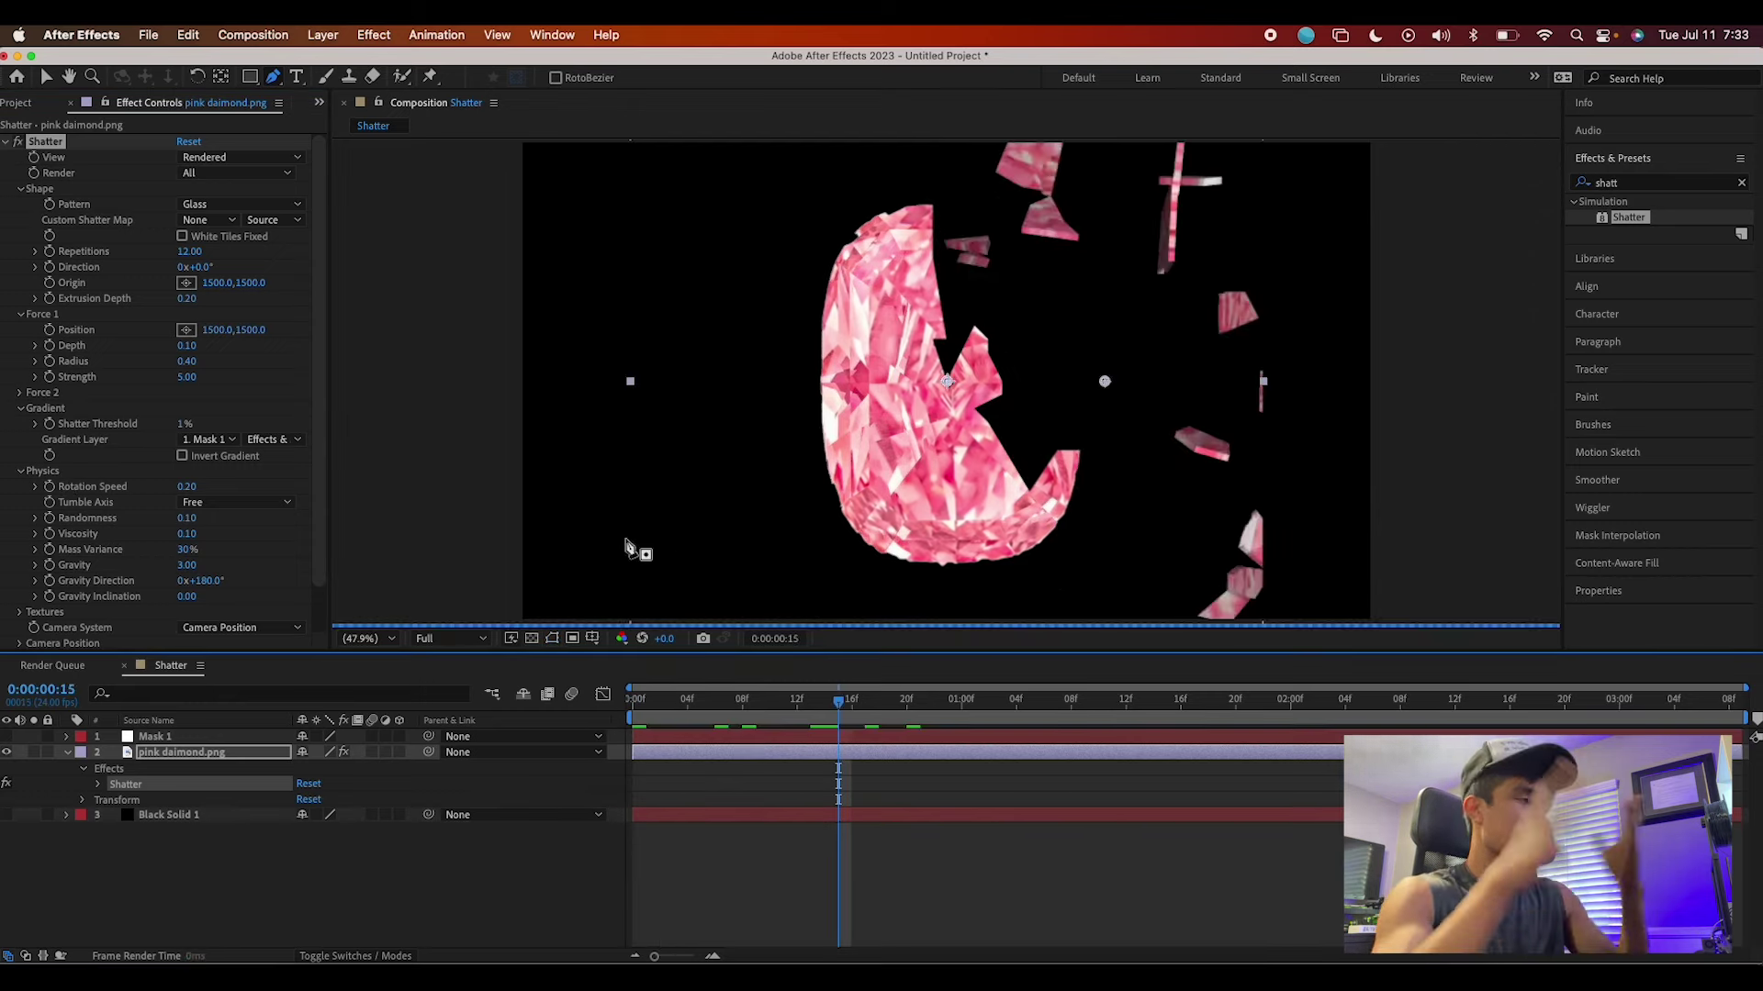
click(188, 500)
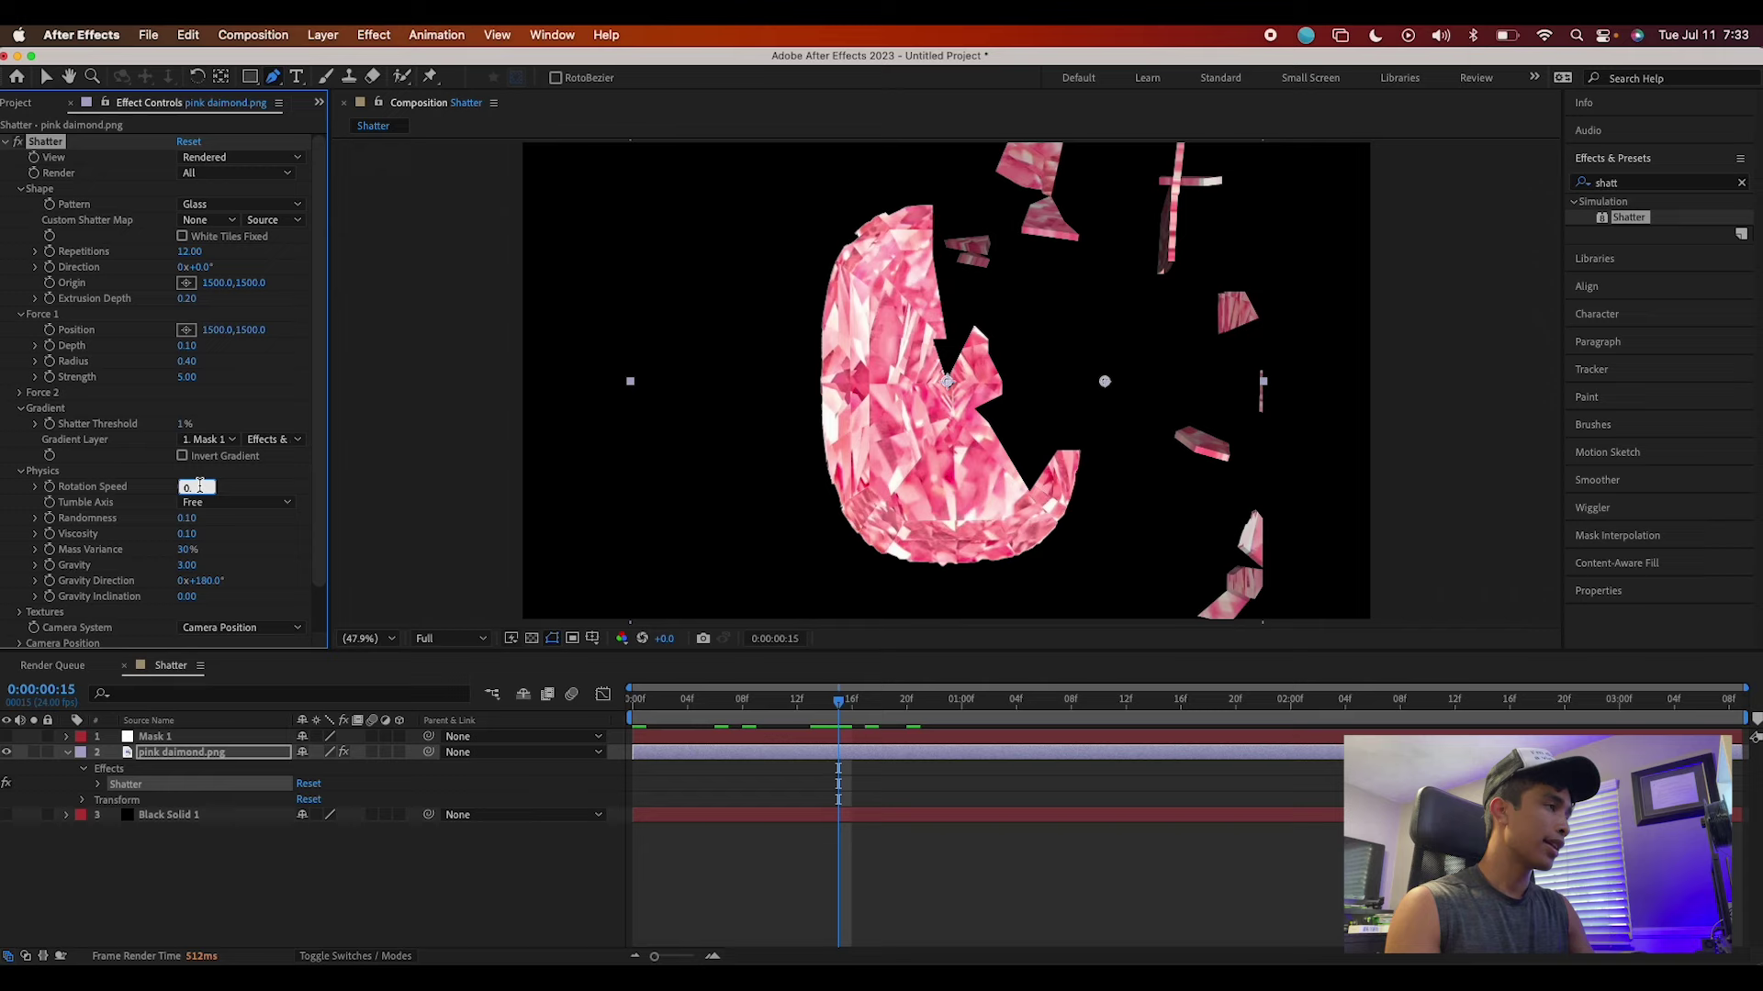
text(0.4)
key(Return)
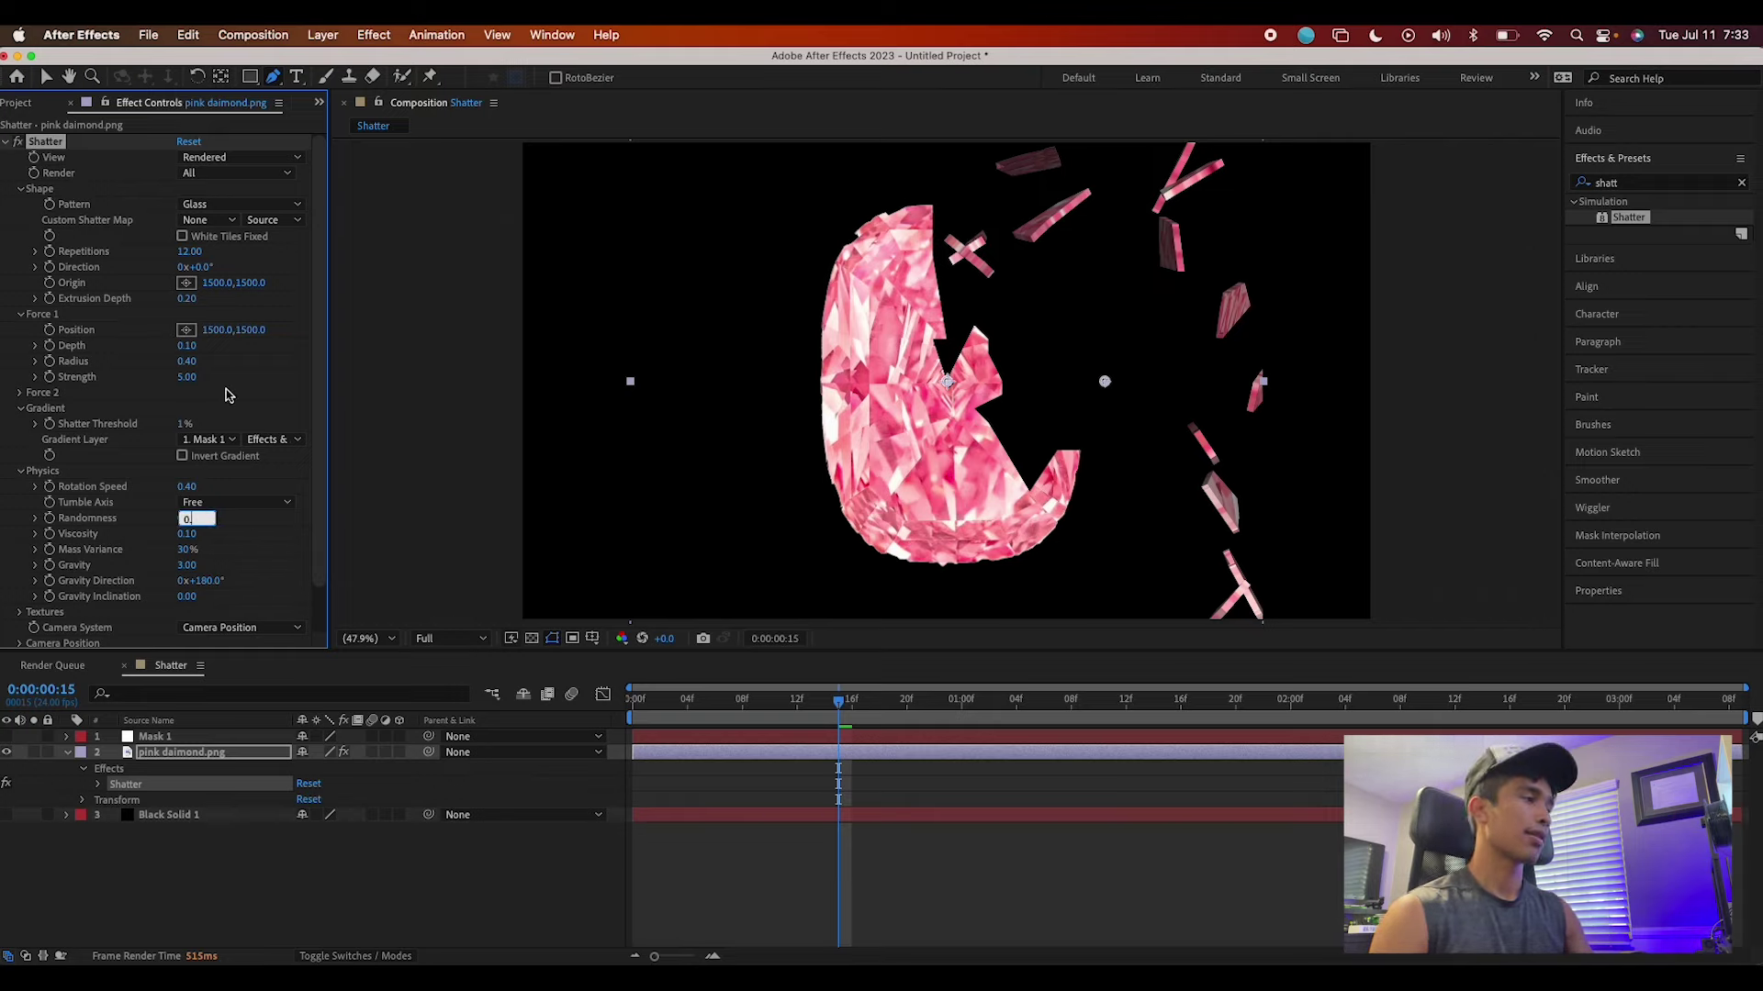
text(5)
key(Return)
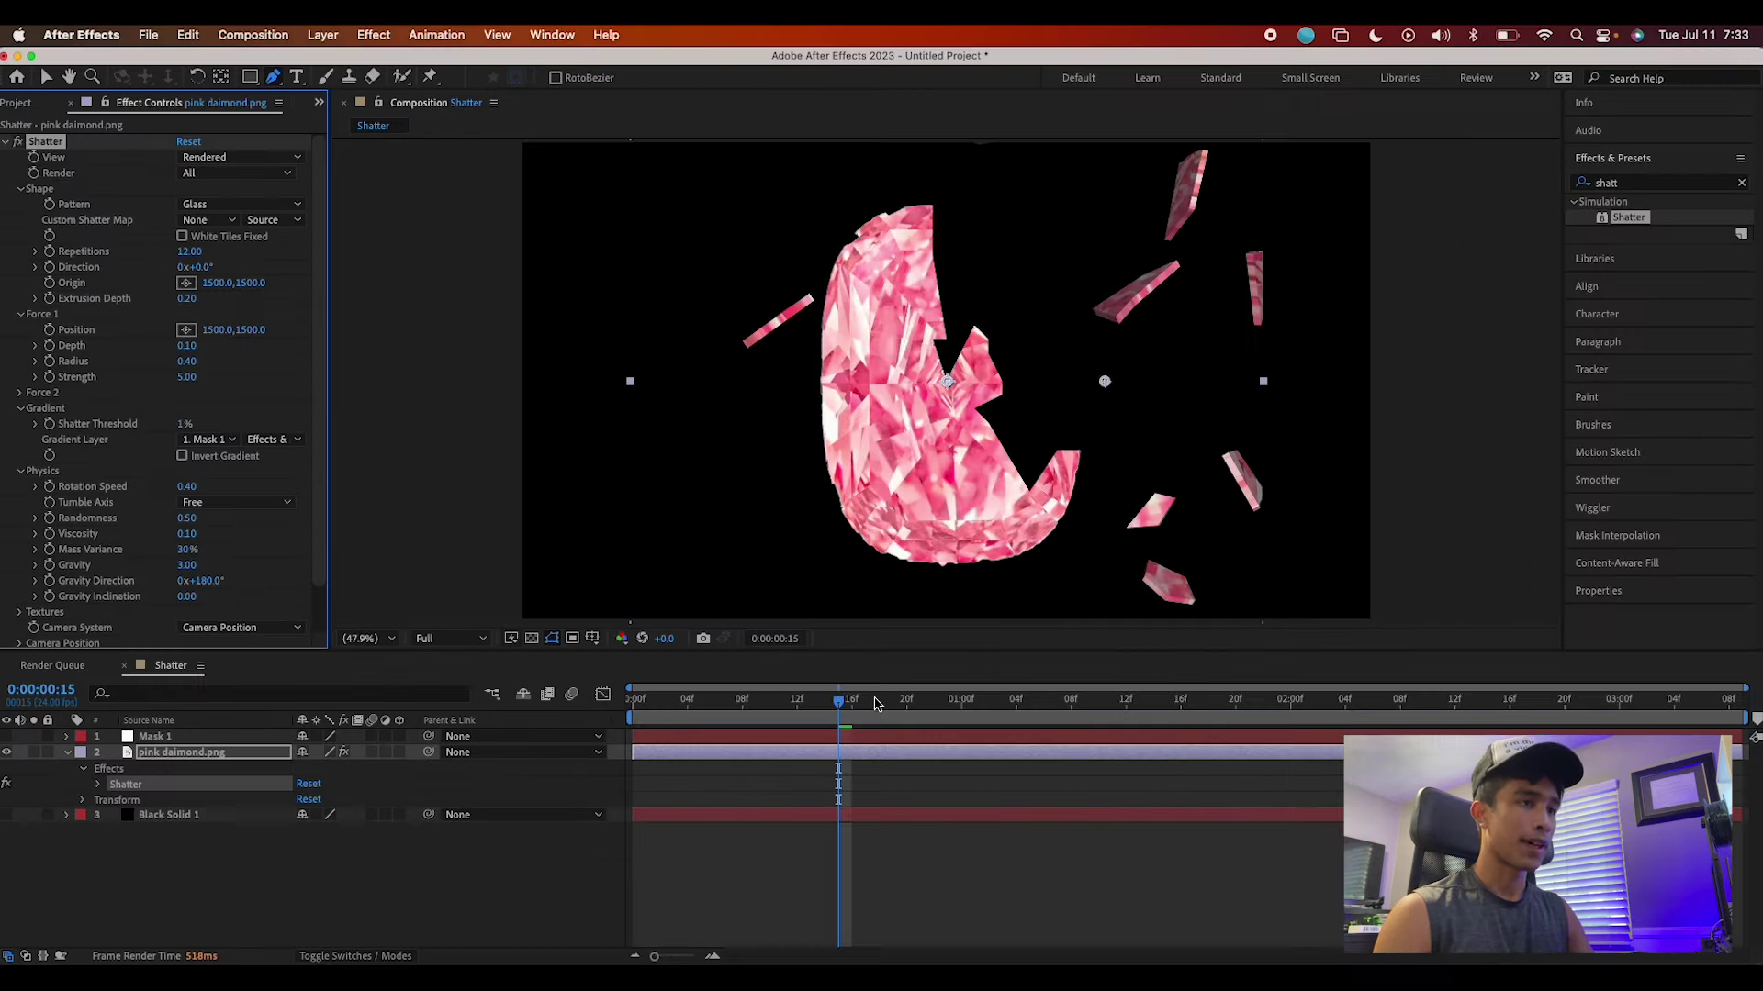
click(825, 701)
mouse_move(824, 703)
mouse_down()
mouse_move(952, 767)
mouse_move(1208, 739)
mouse_move(633, 702)
mouse_move(920, 705)
mouse_move(633, 703)
mouse_move(838, 719)
mouse_up()
drag(669, 702, 584, 722)
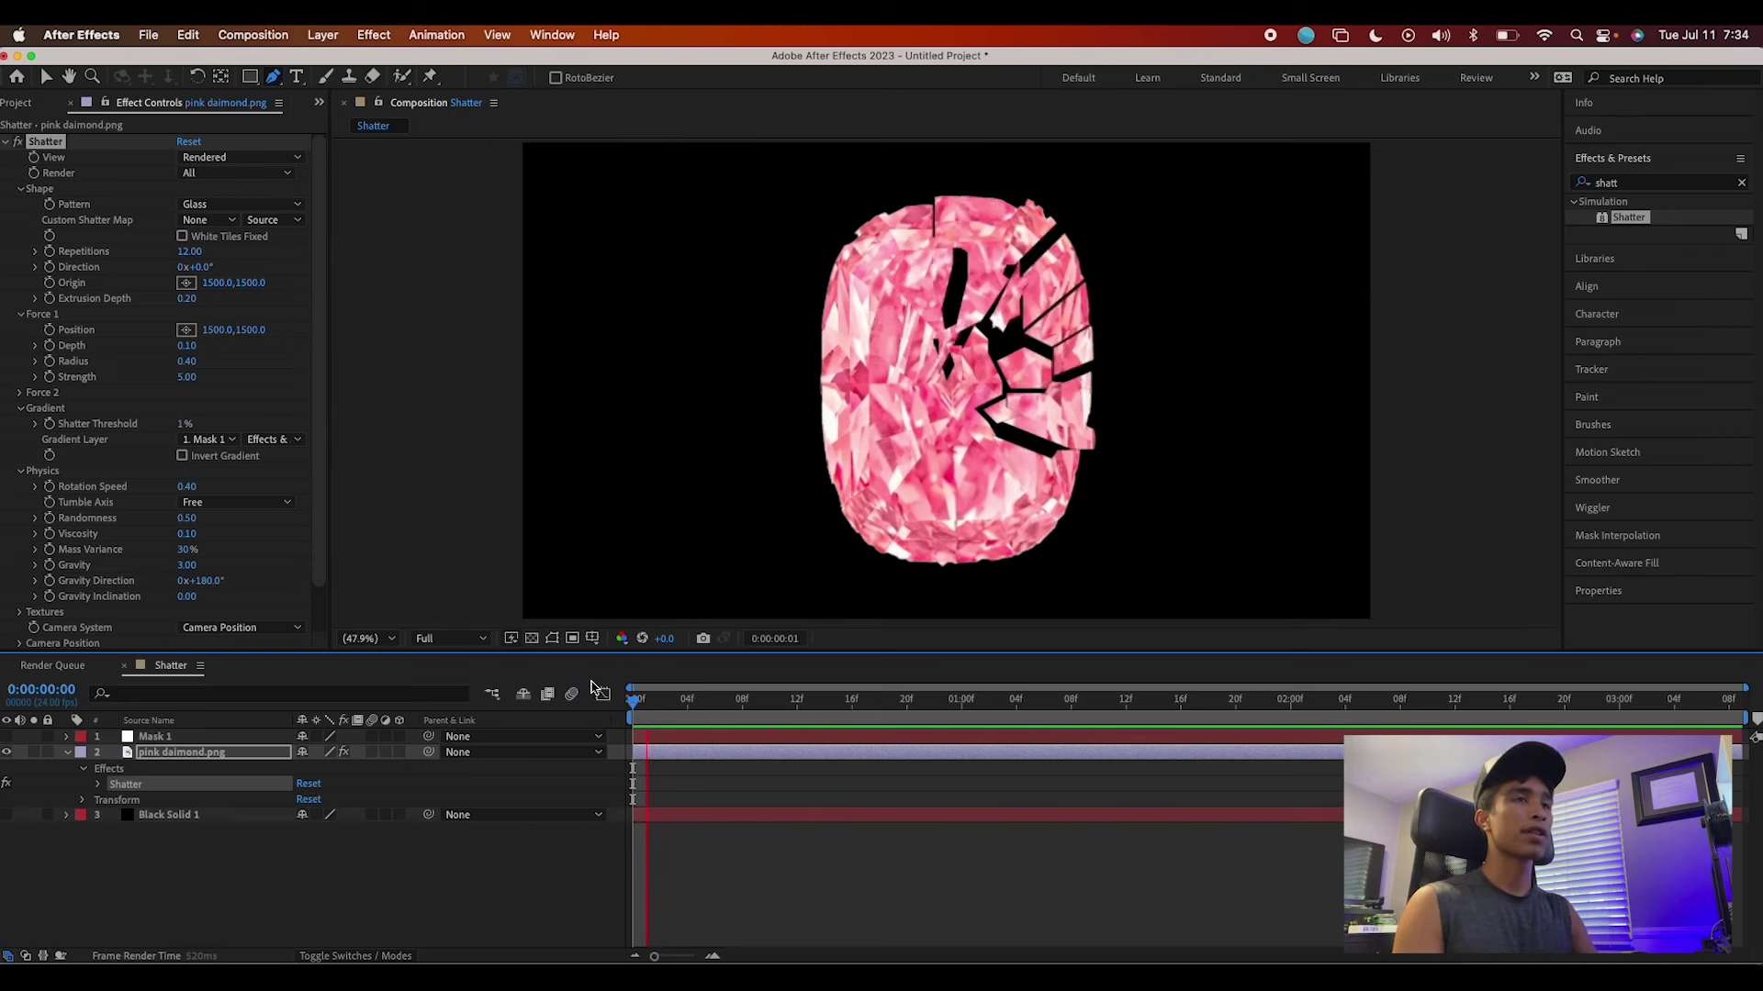
click(728, 700)
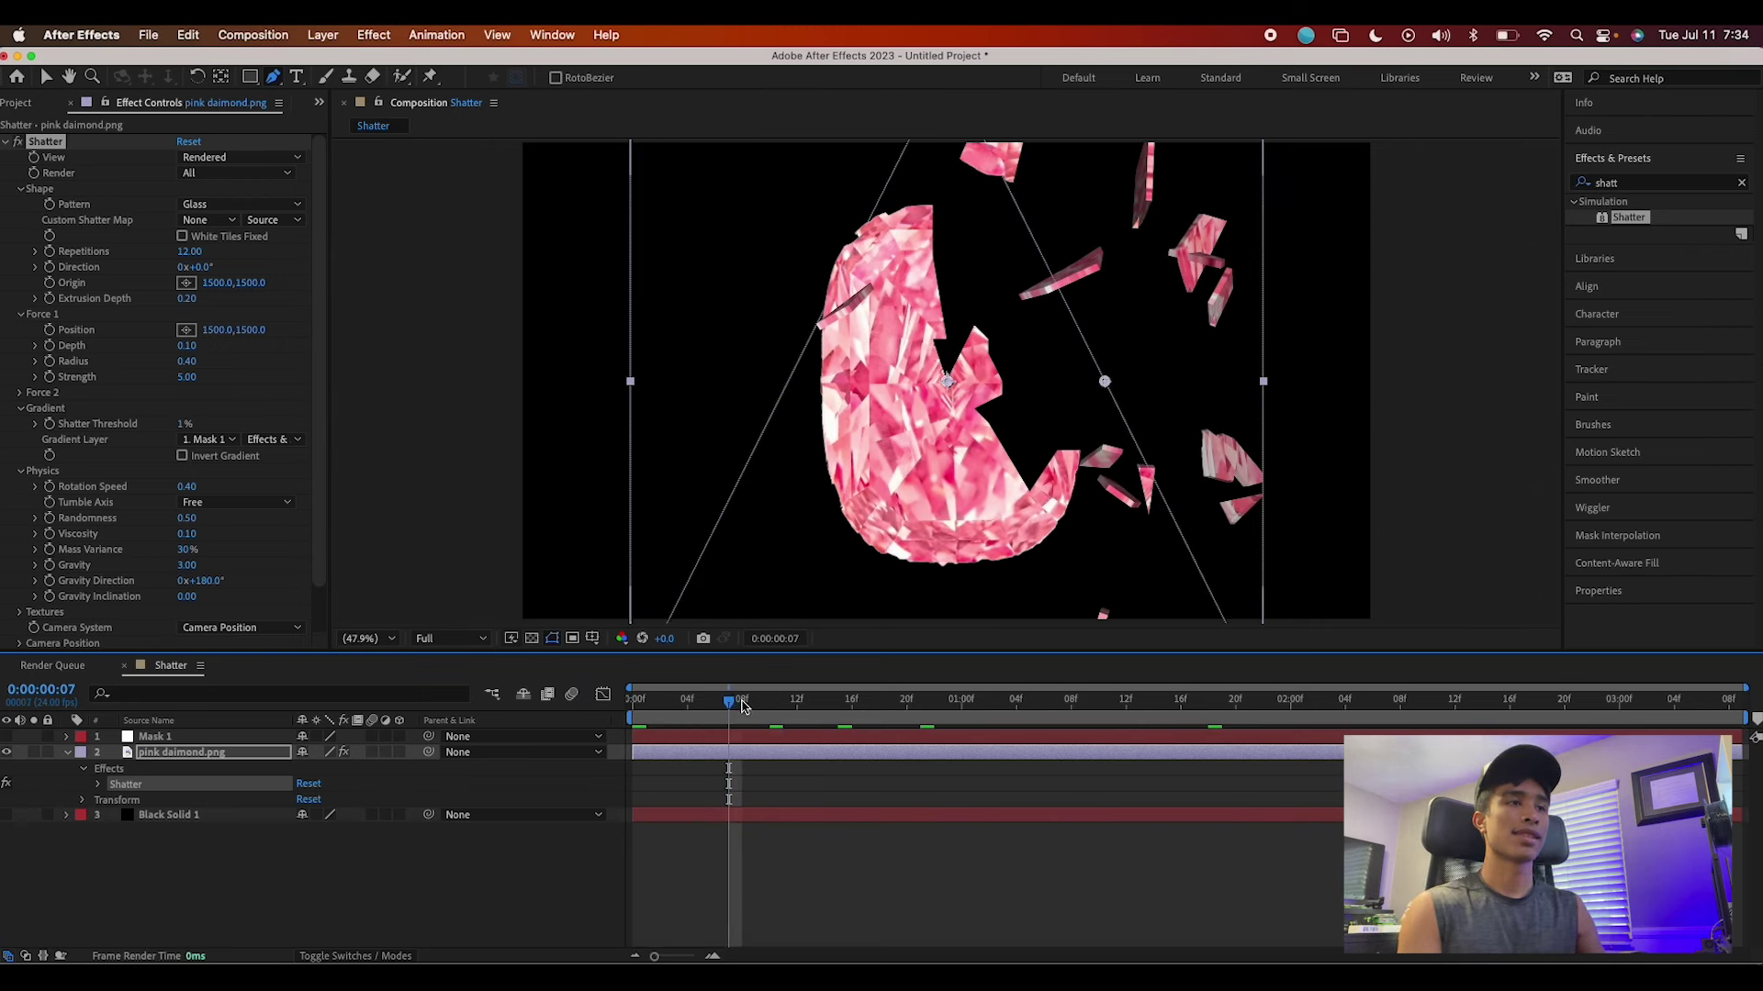
click(649, 702)
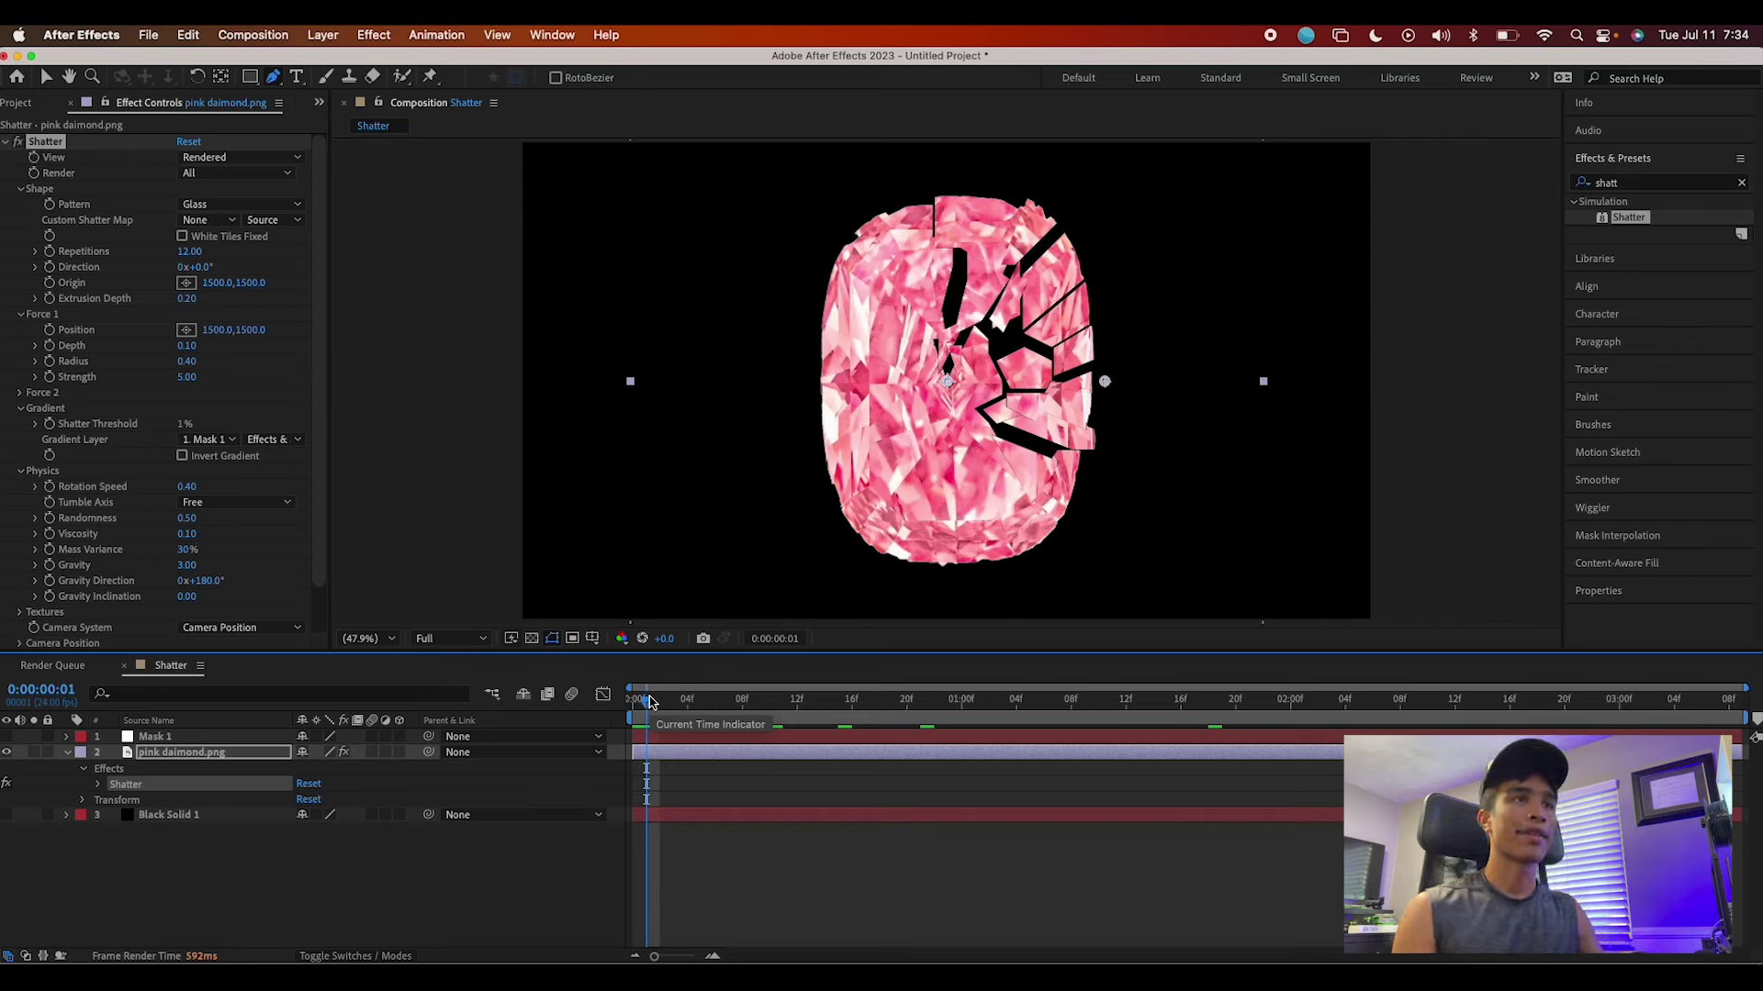
drag(697, 707, 803, 703)
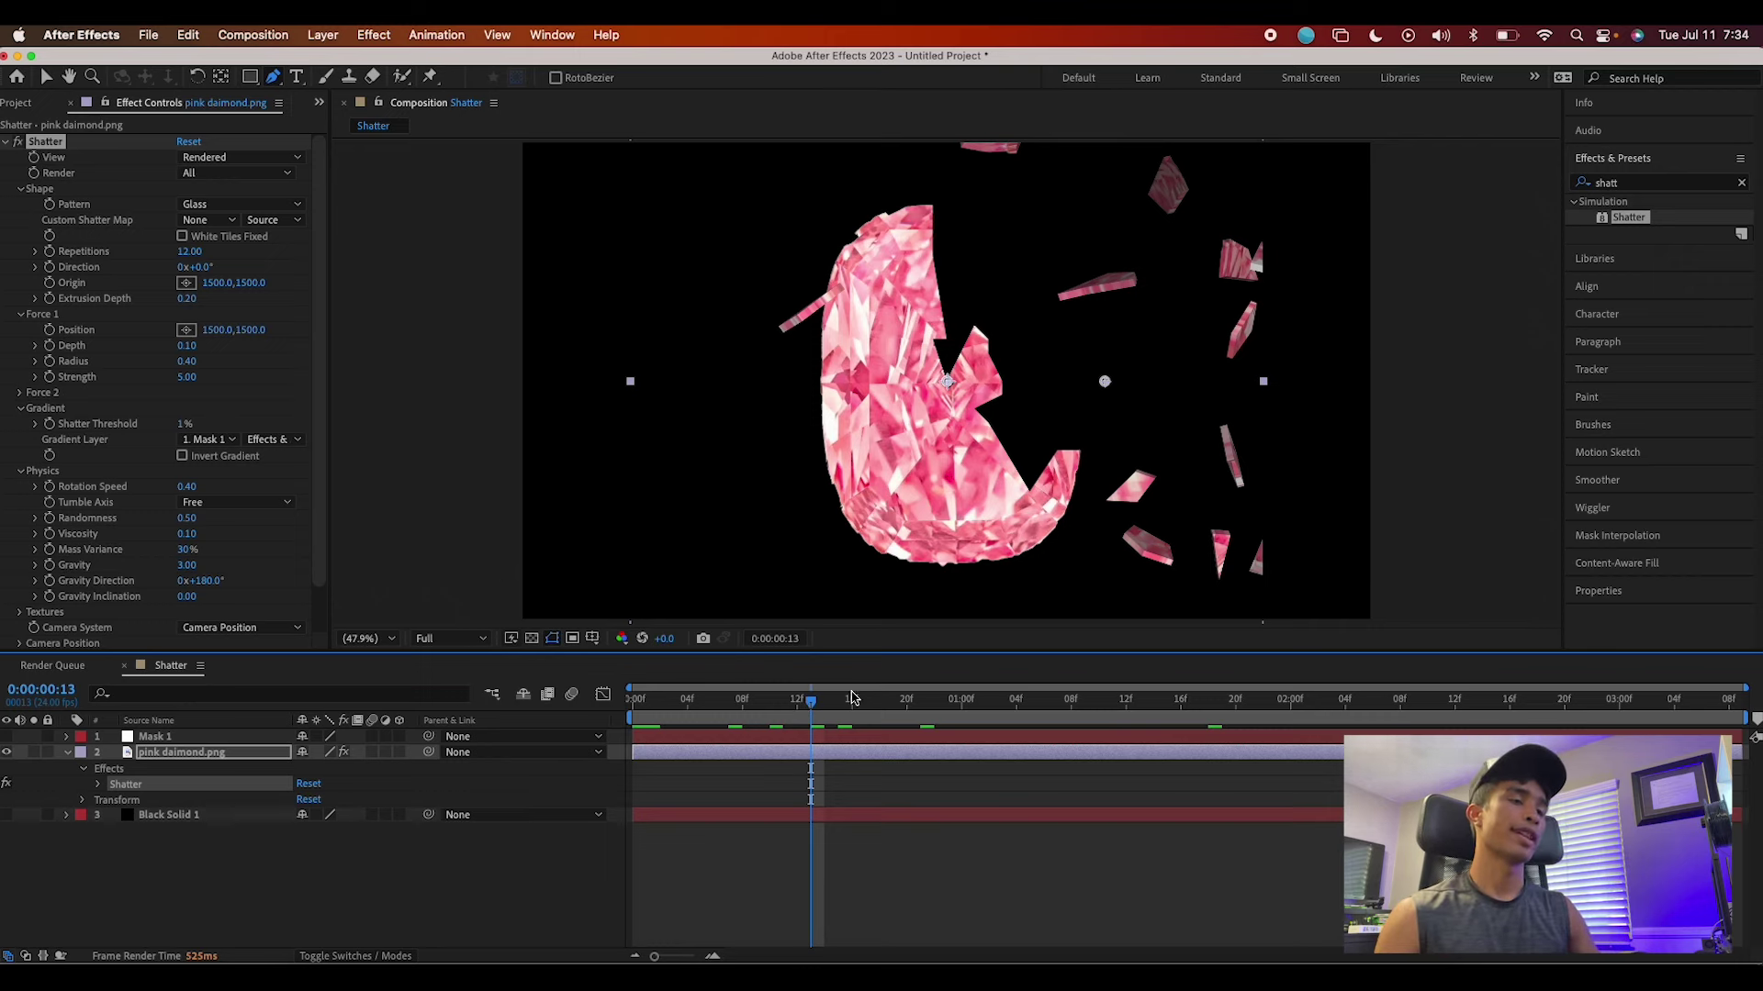
drag(804, 703, 646, 702)
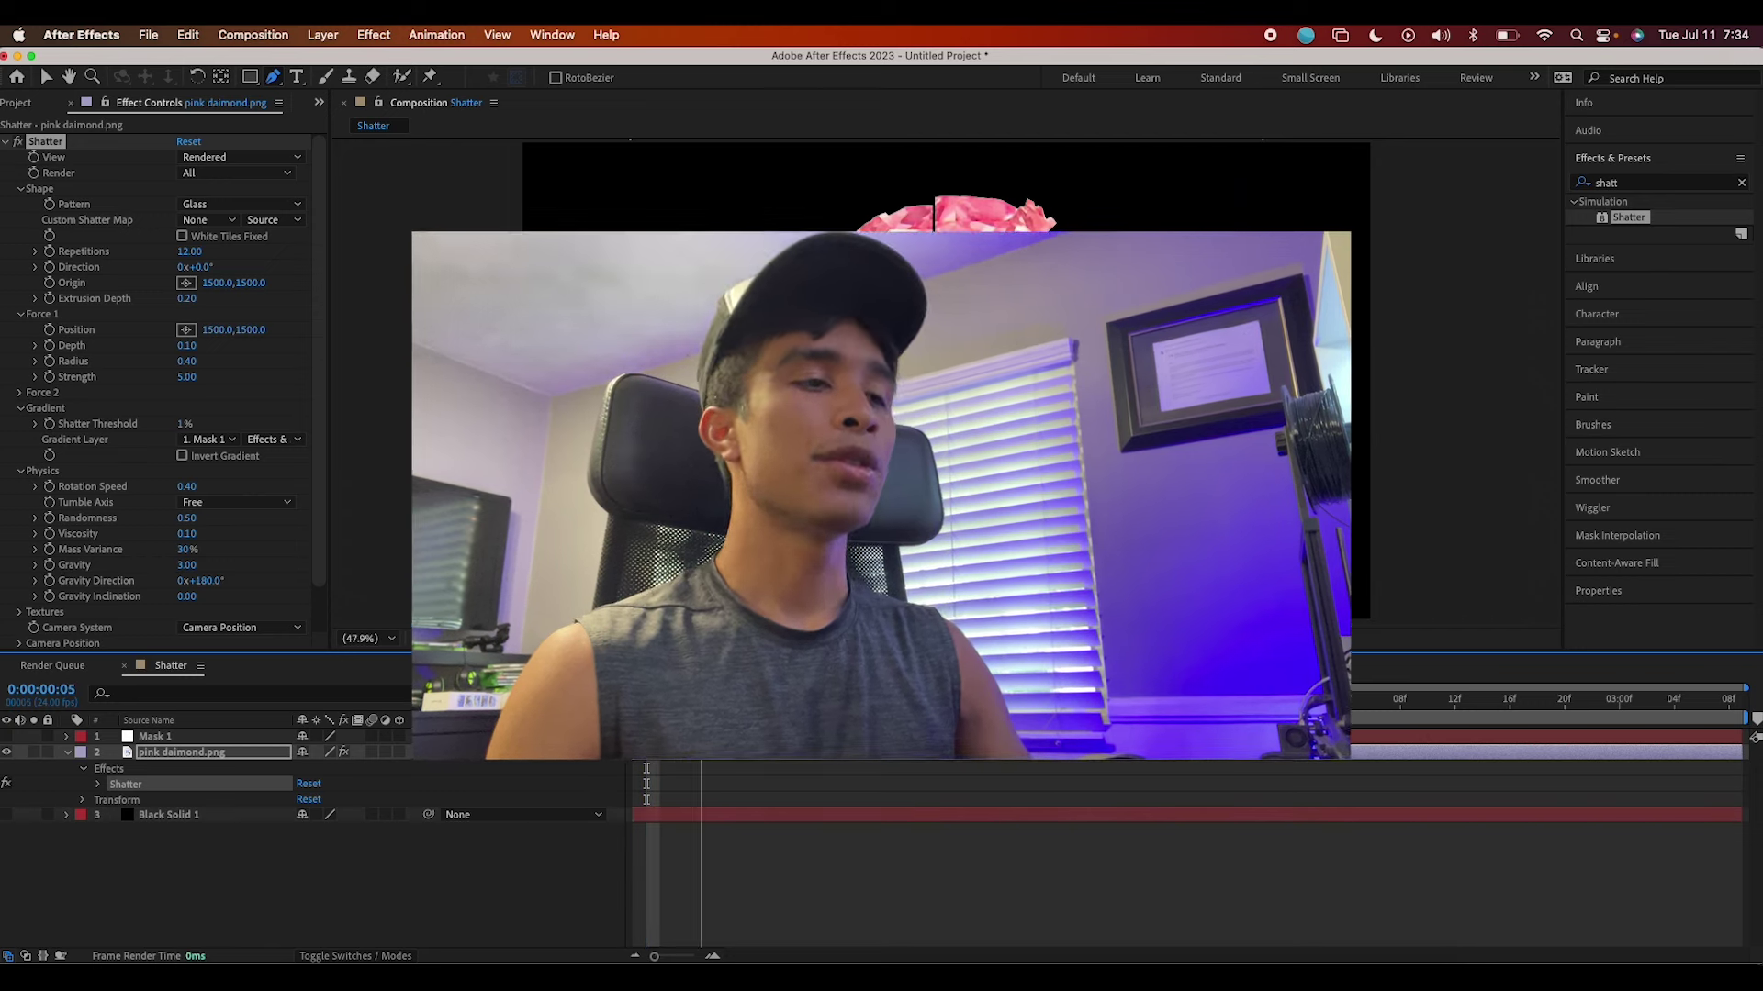
drag(647, 702, 728, 702)
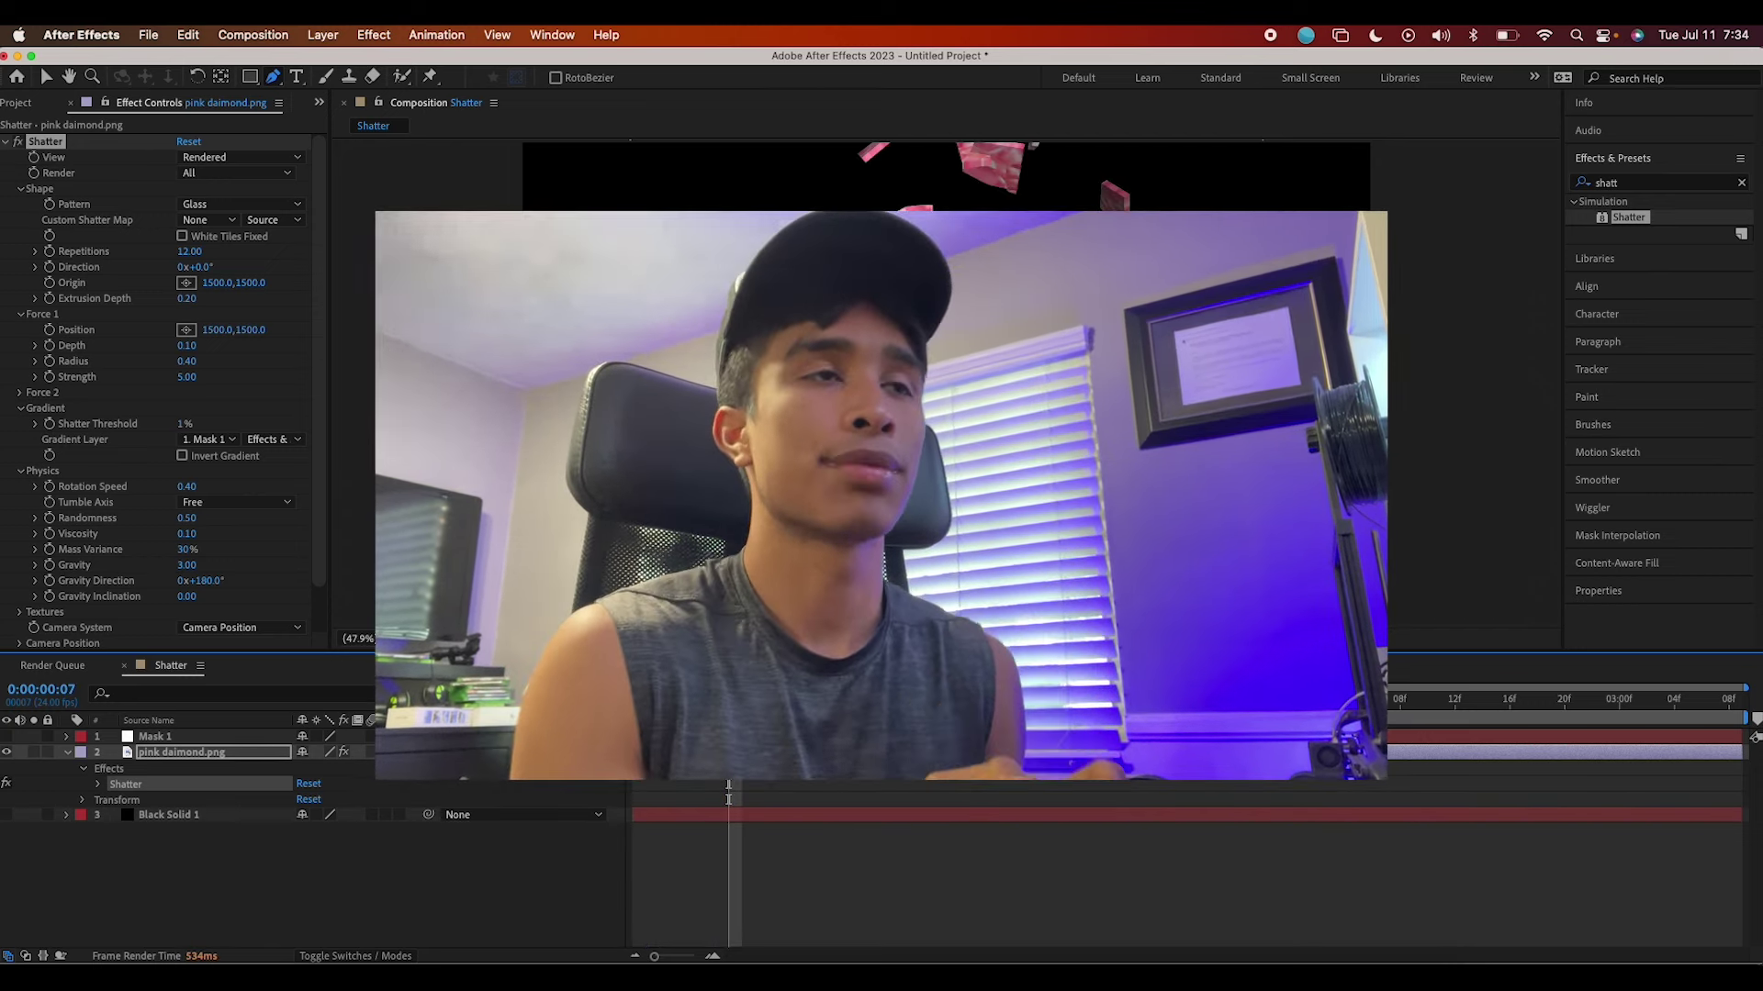
key(Page_Up)
key(Page_Up)
key(Page_Up)
key(Page_Up)
key(Page_Down)
key(Page_Down)
key(Page_Down)
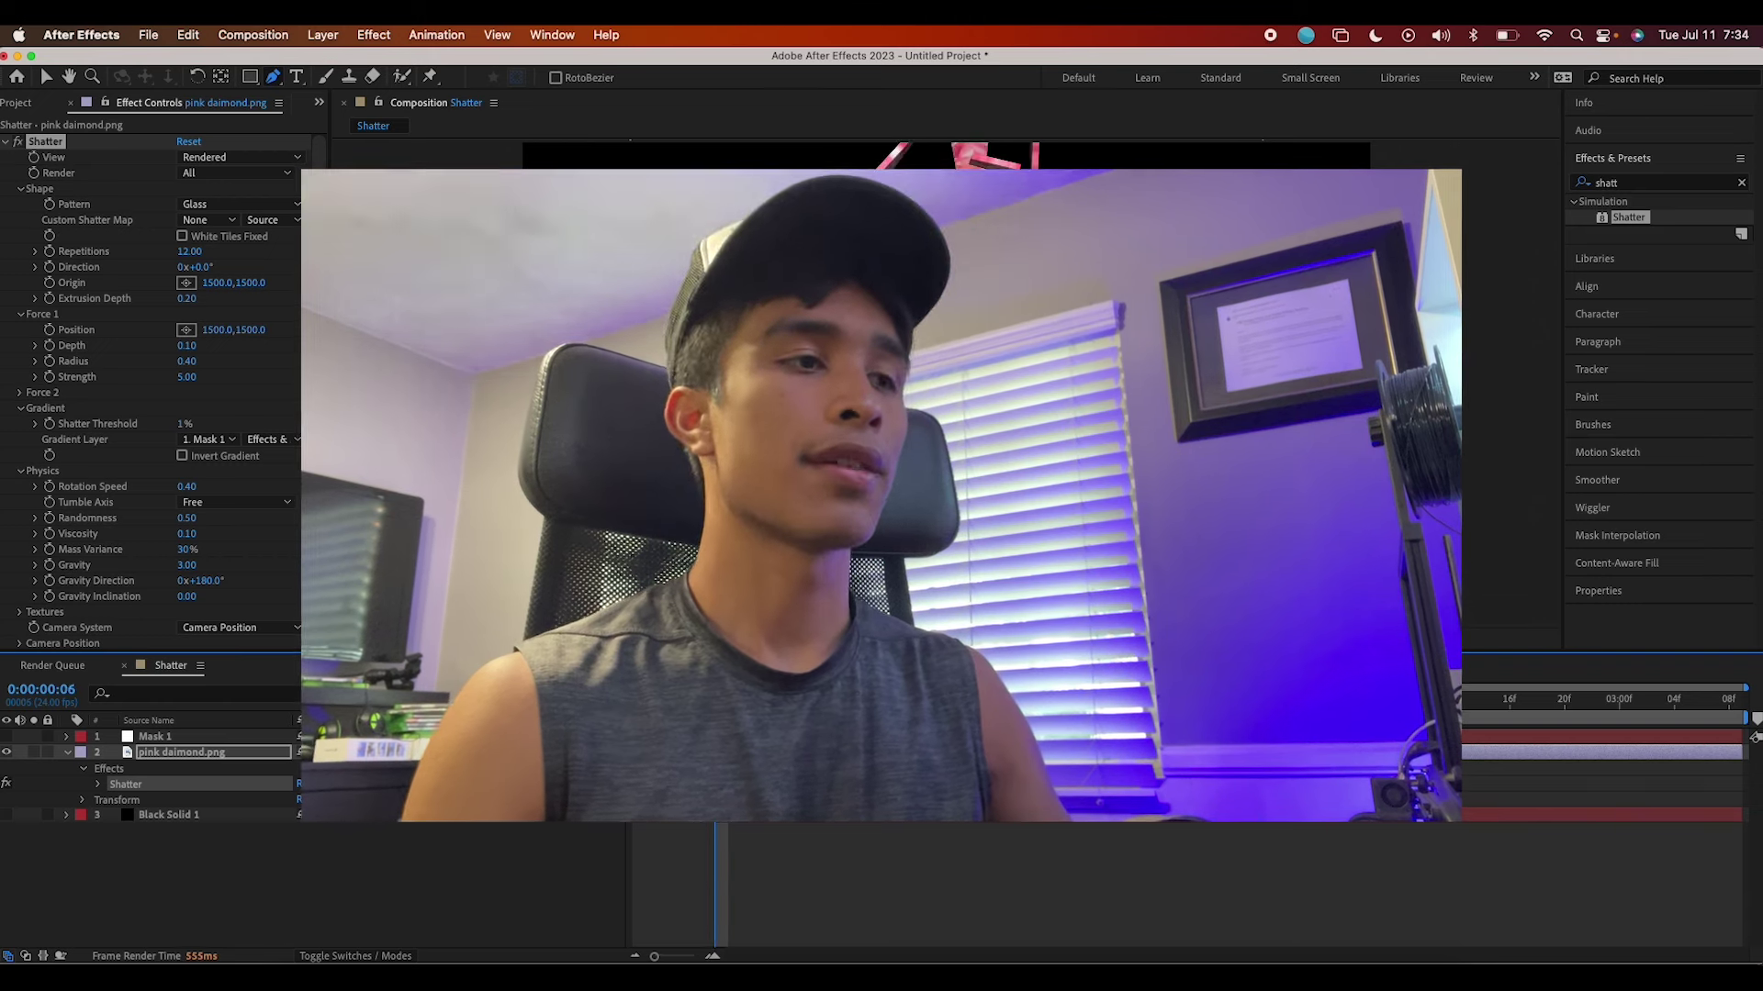
key(Page_Up)
key(Page_Up)
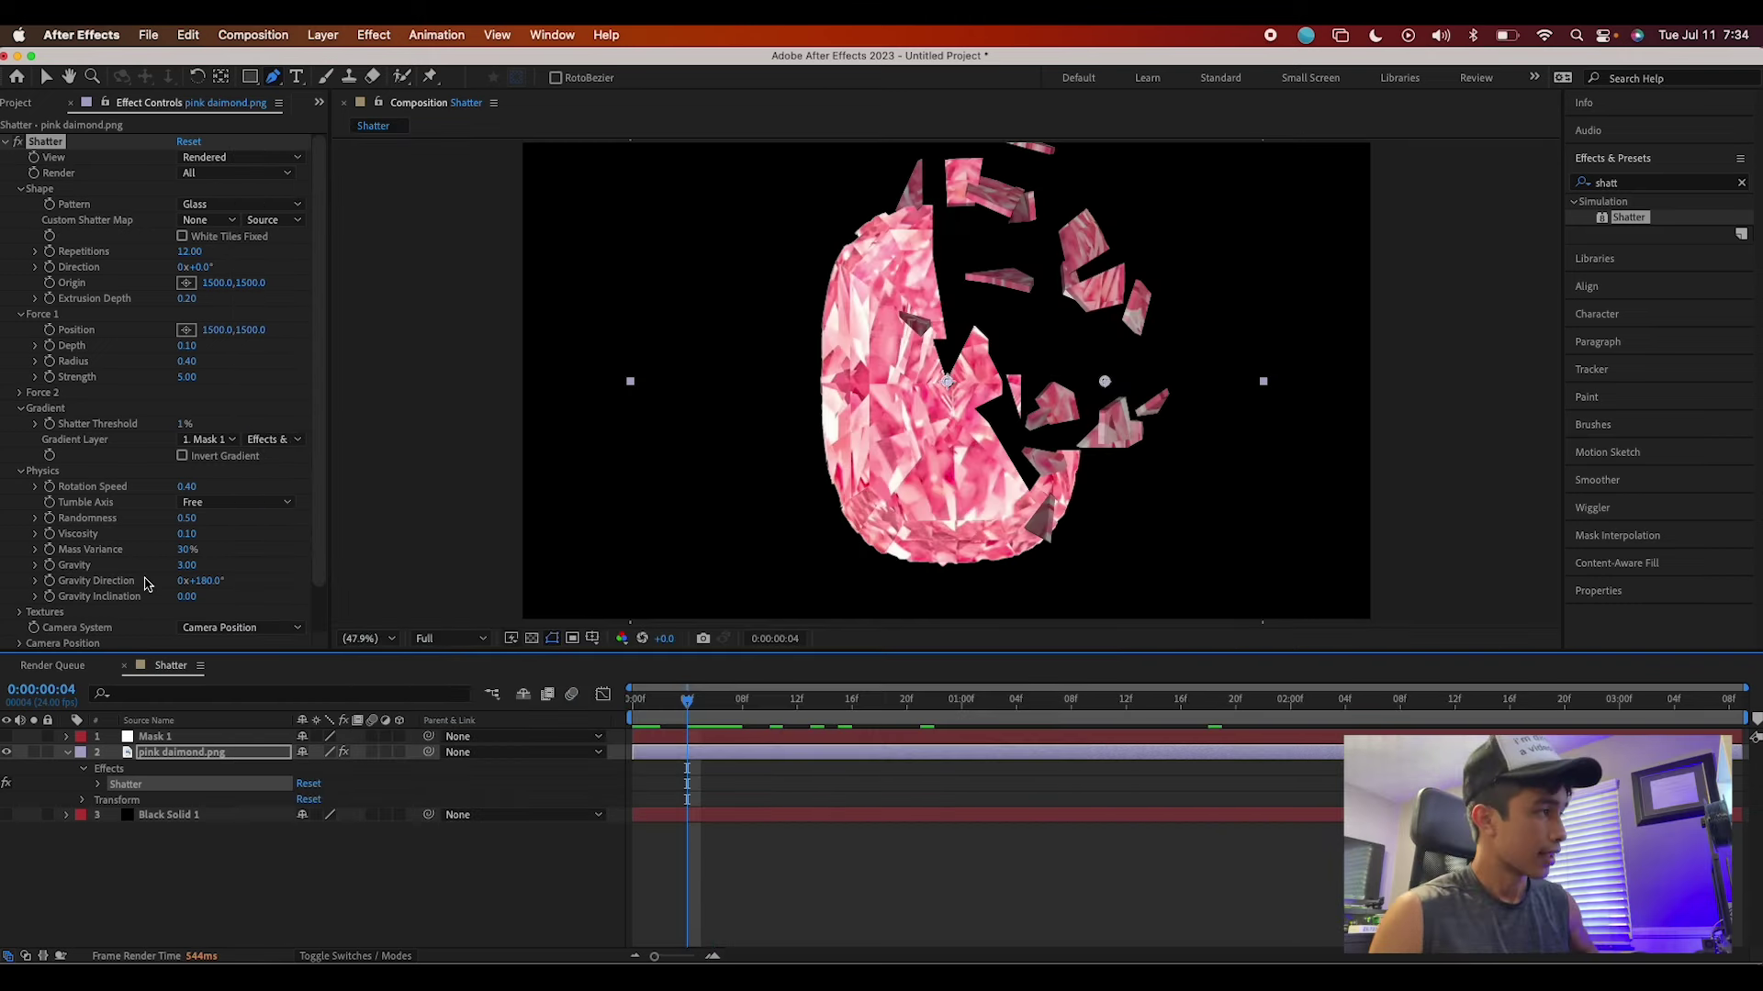
Set Shatter Physics Gravity to 0 and check the shards later in the animation
key(Home)
key(Page_Down)
key(Page_Down)
key(Page_Down)
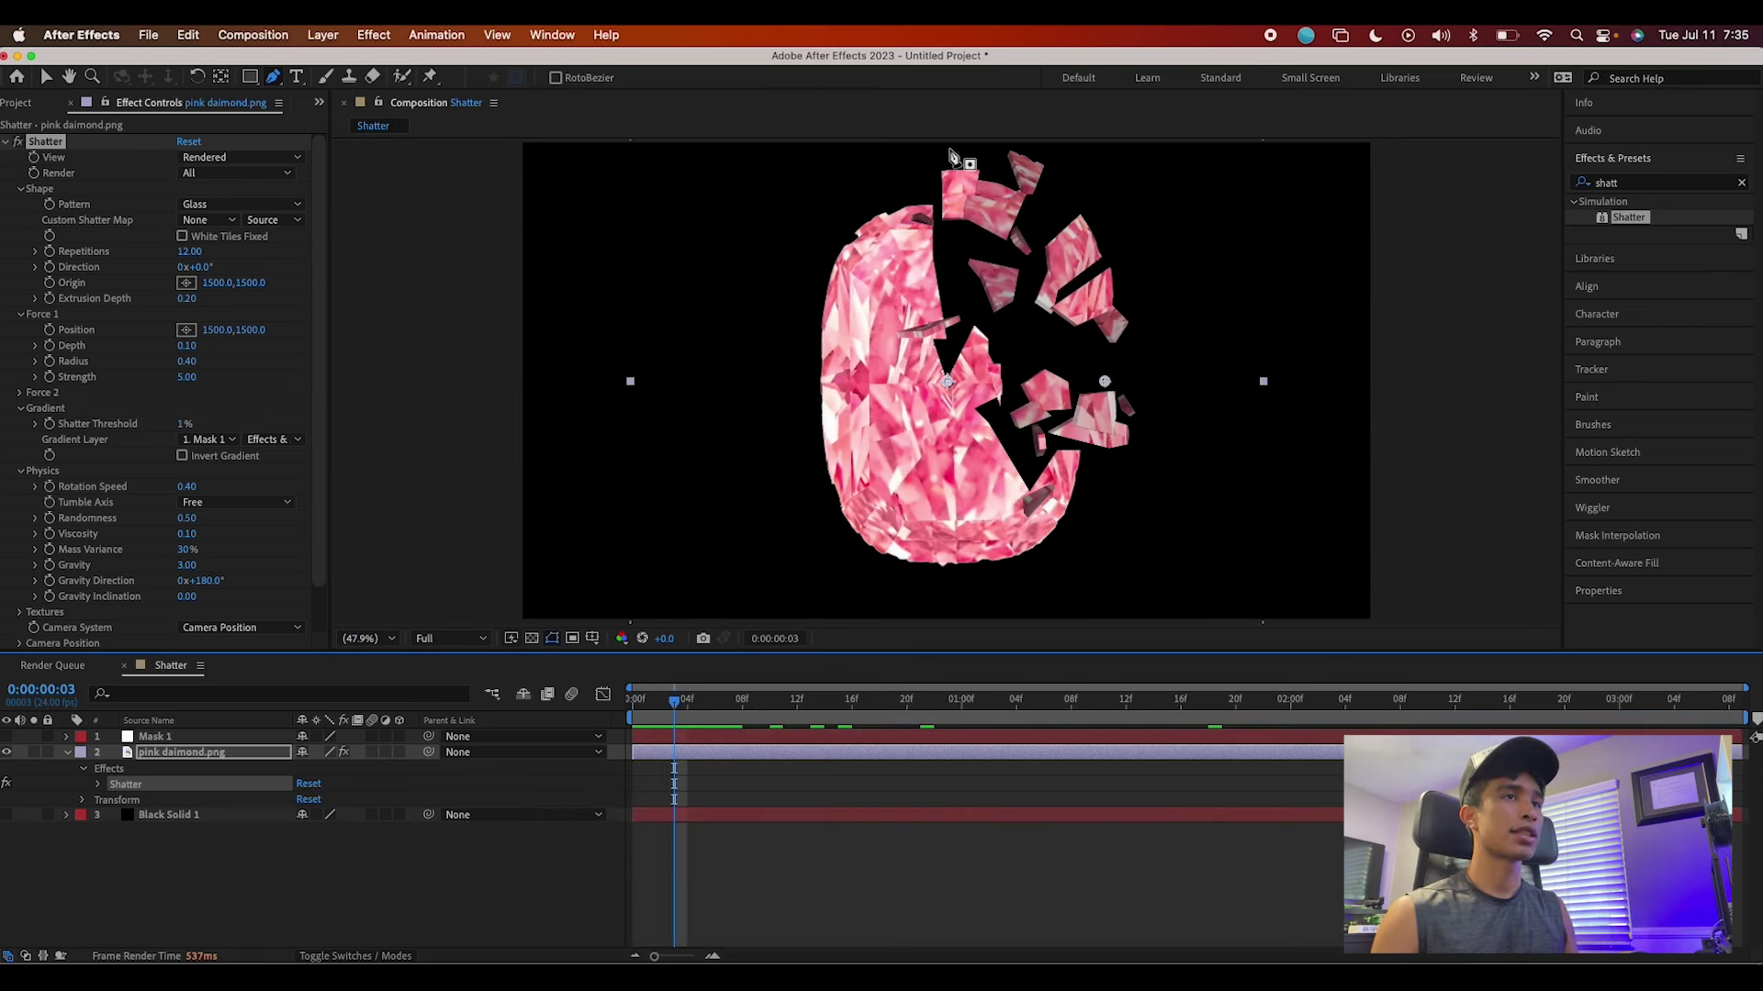
click(191, 551)
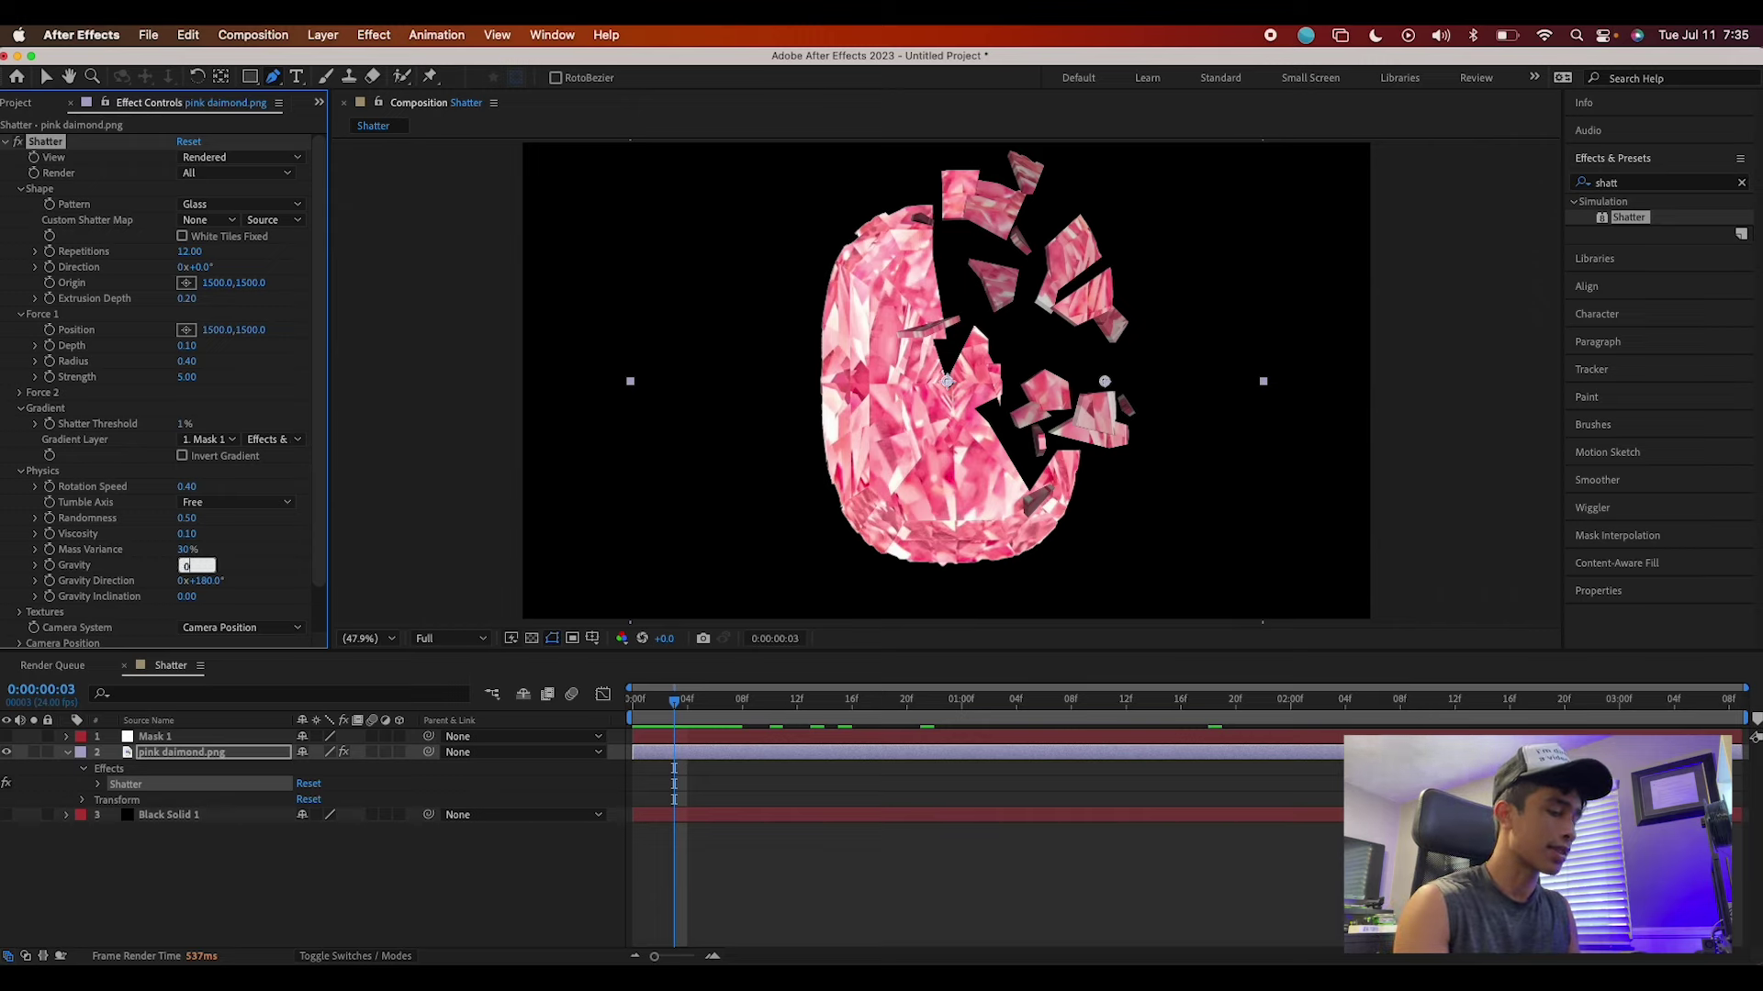
text(0)
key(Return)
key(Home)
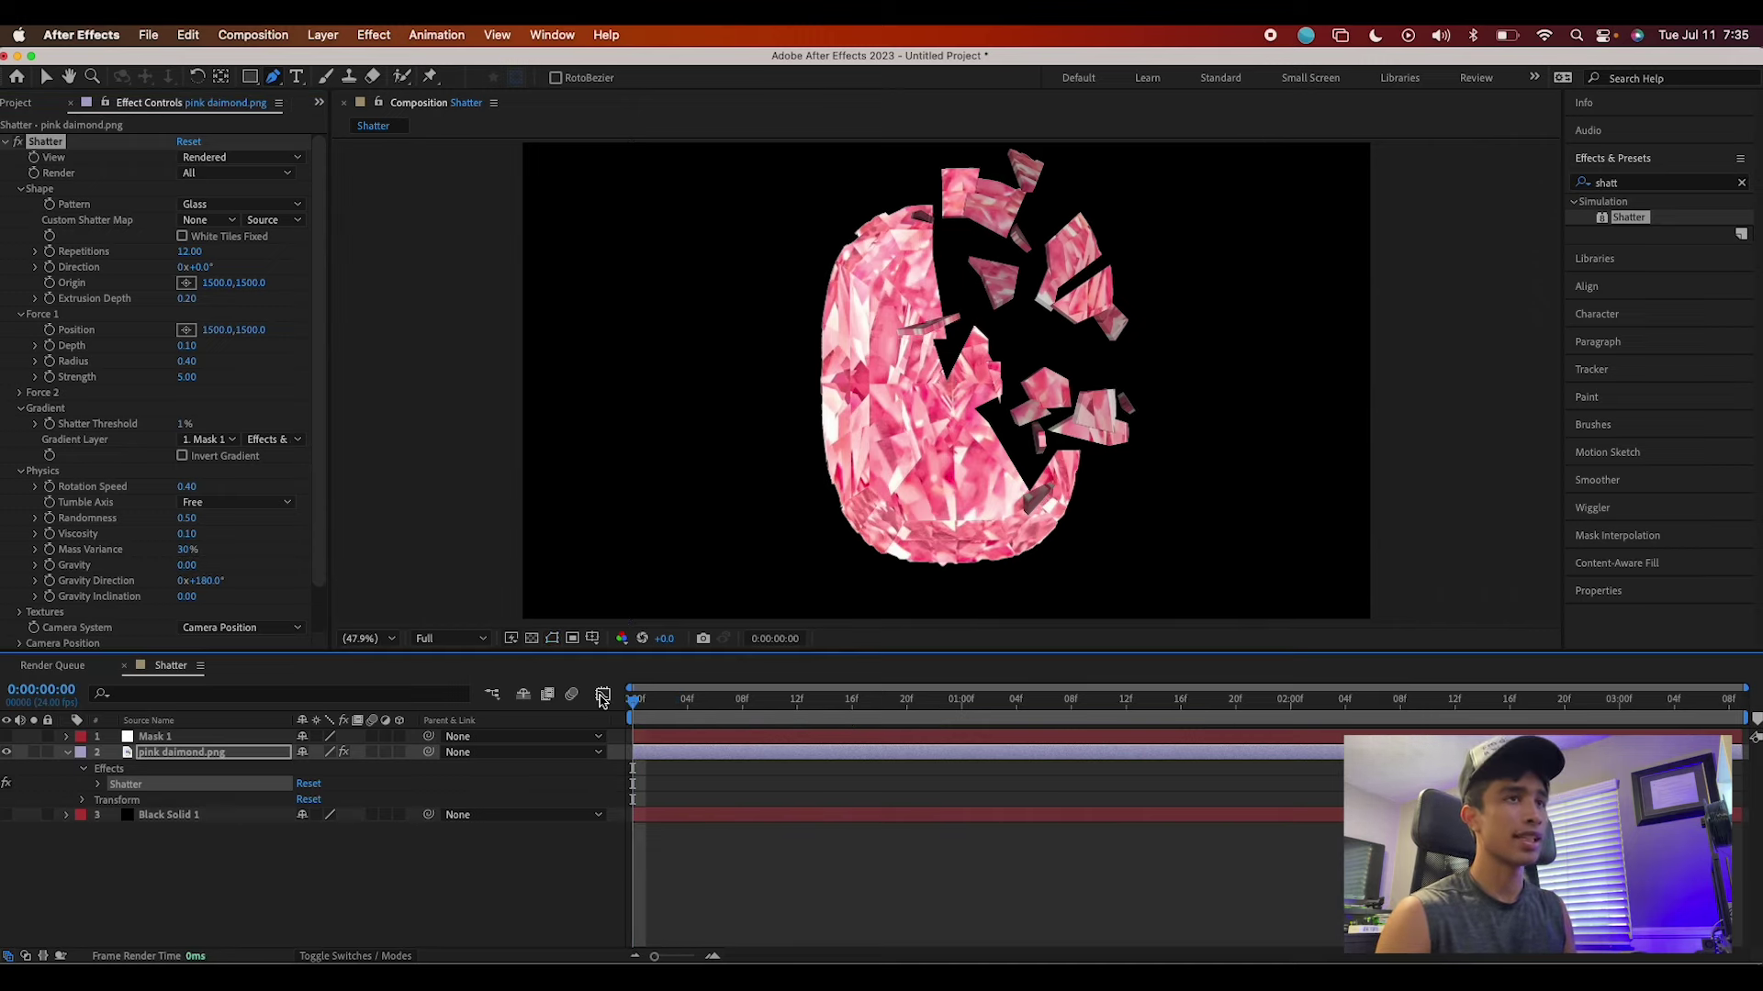
click(1016, 699)
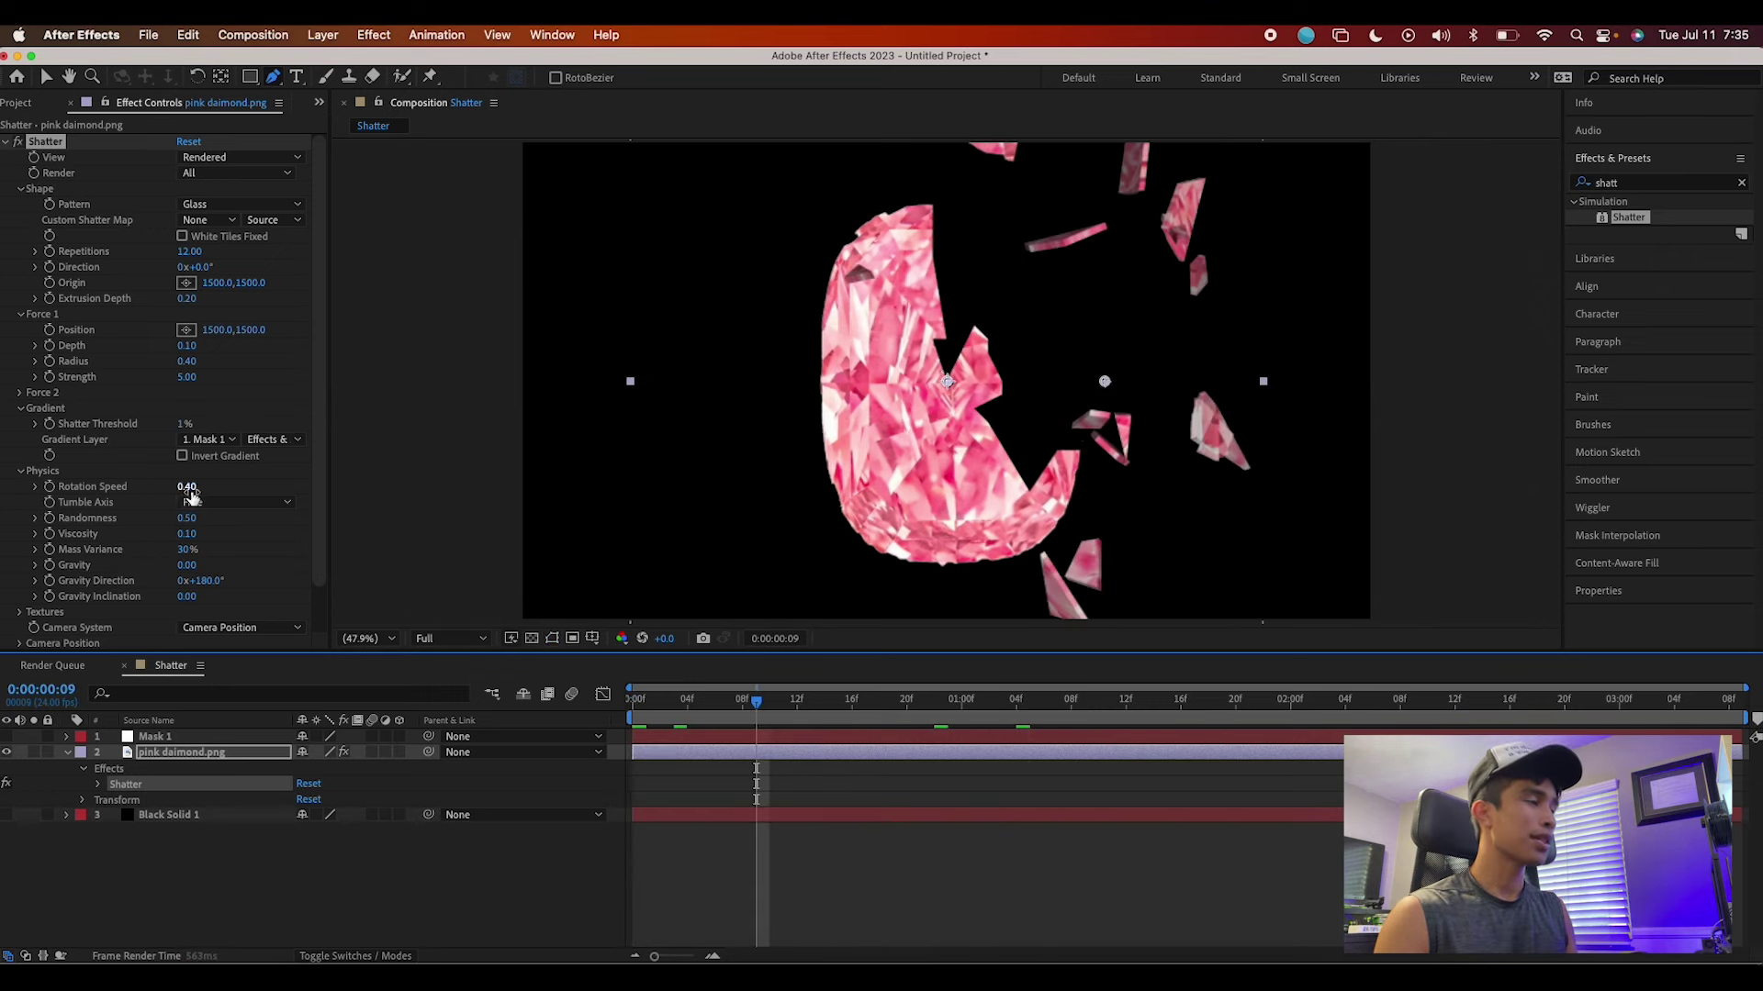
Set Viscosity to 0.50 and preview the drifting shards
click(187, 534)
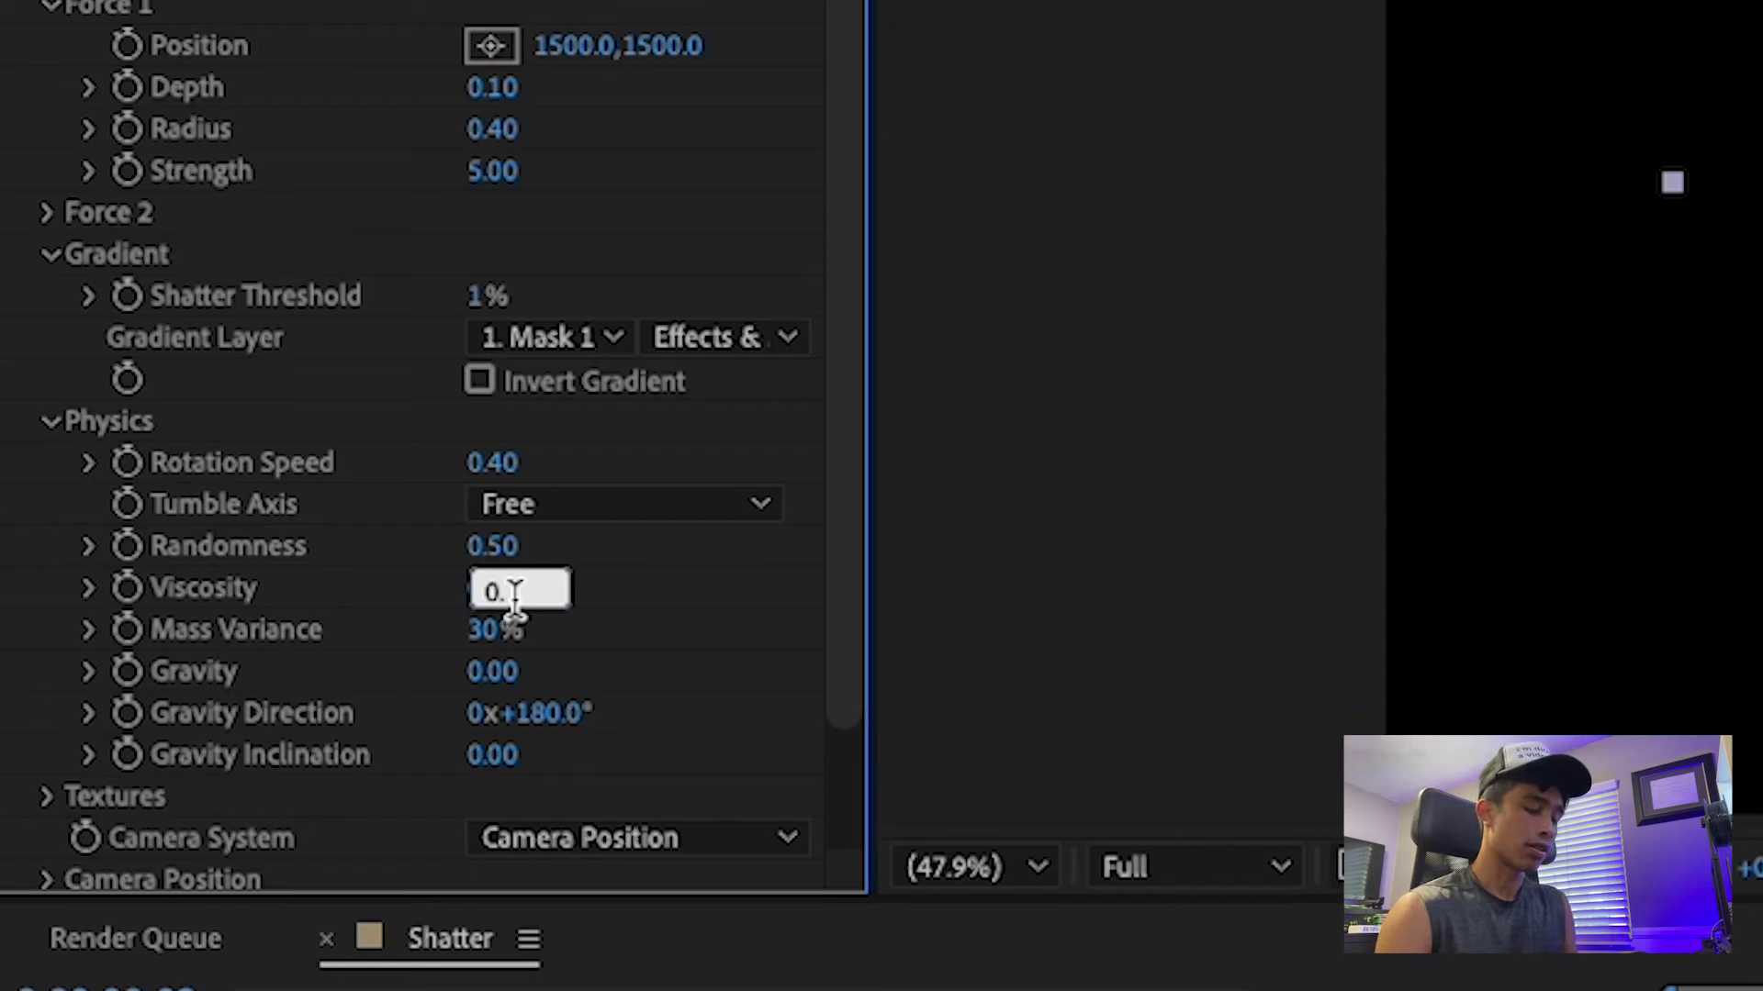
key(Return)
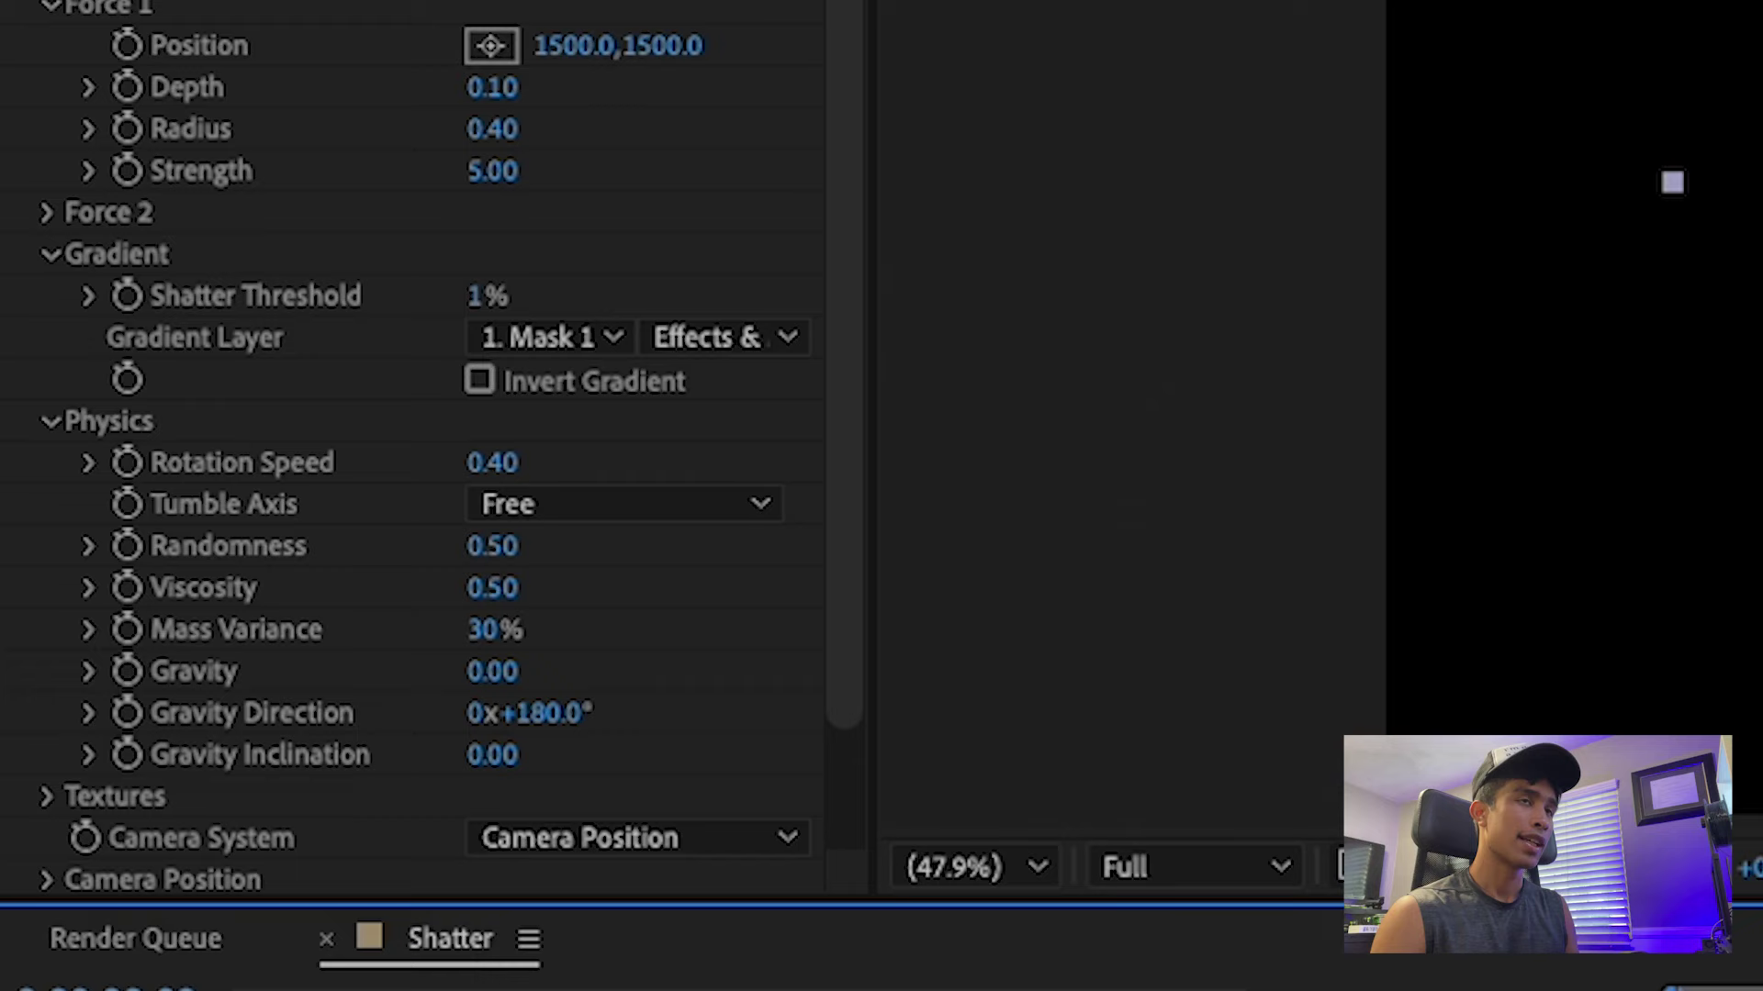
key(space)
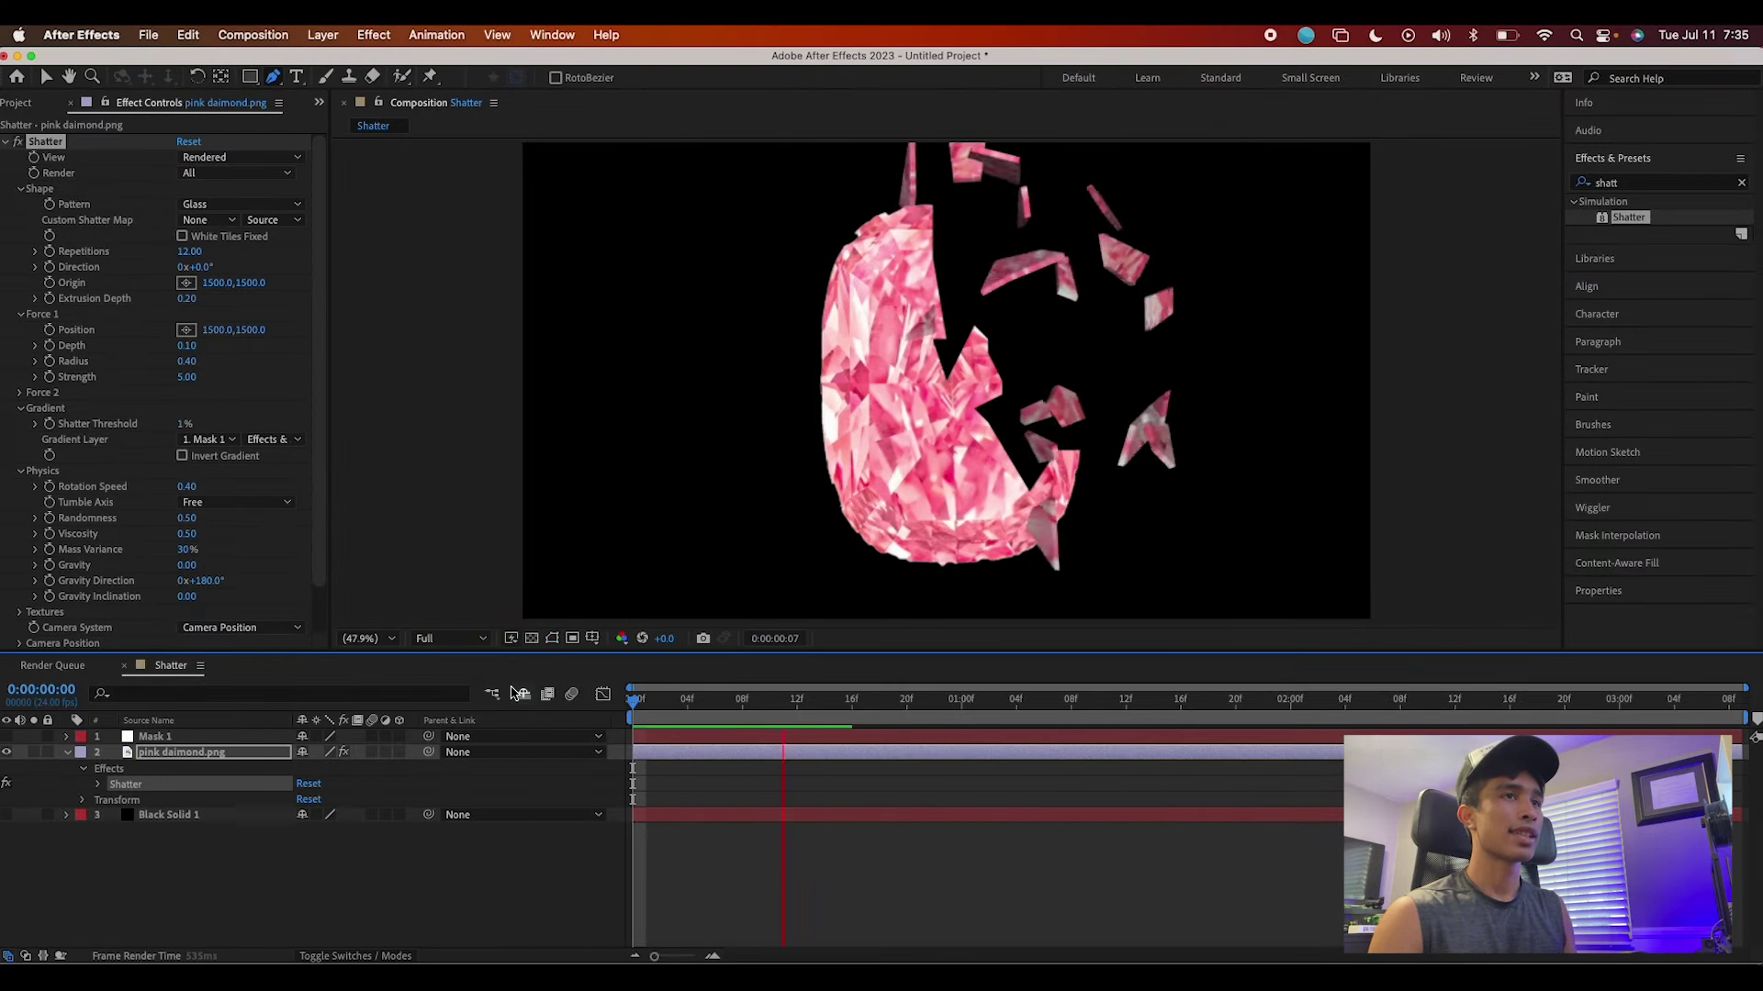
click(1126, 701)
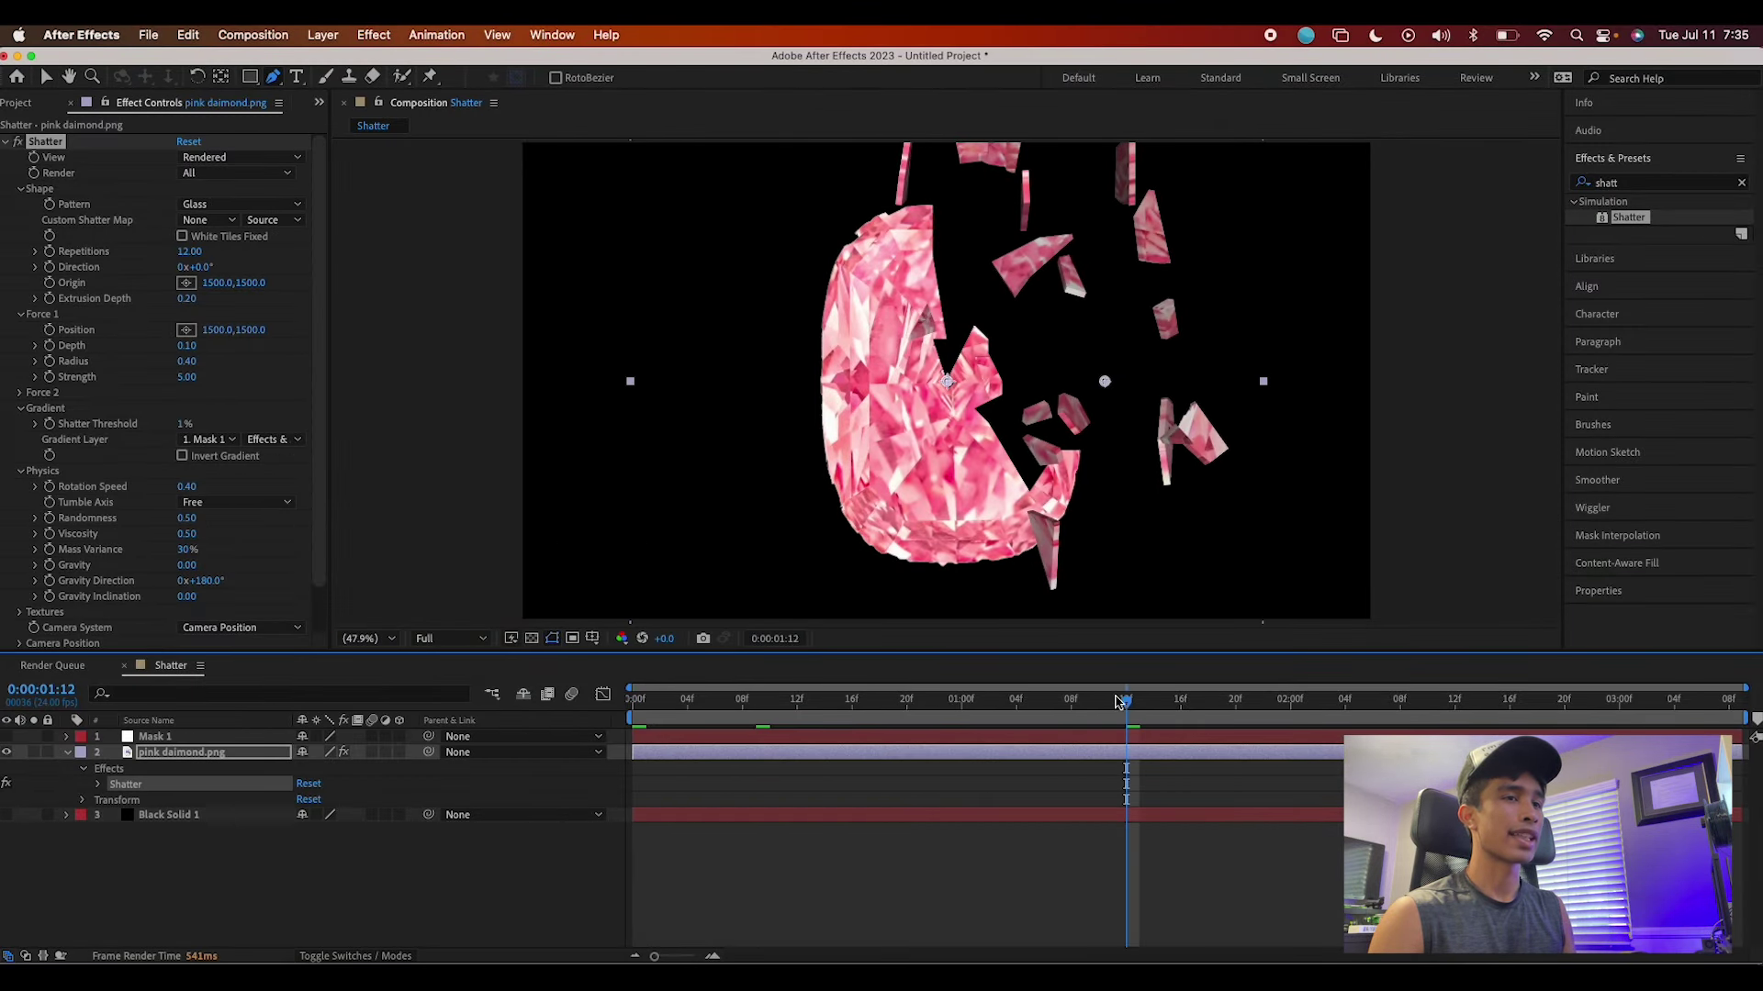
drag(682, 694, 640, 698)
key(space)
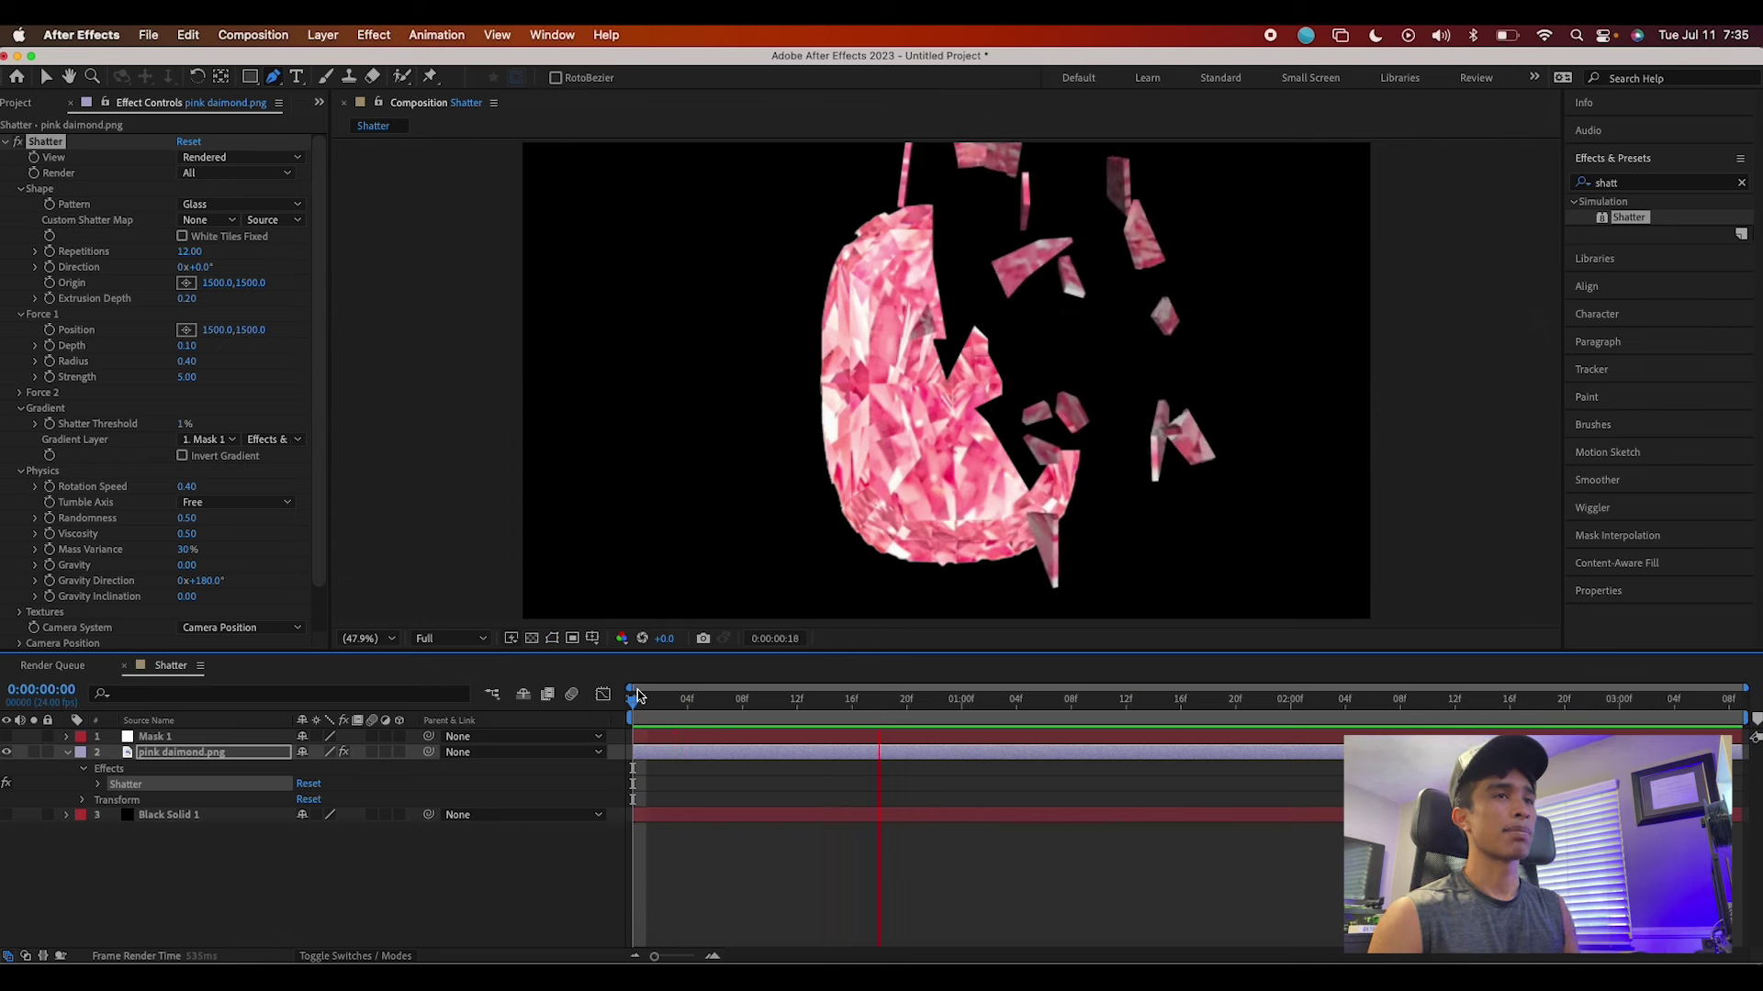
key(space)
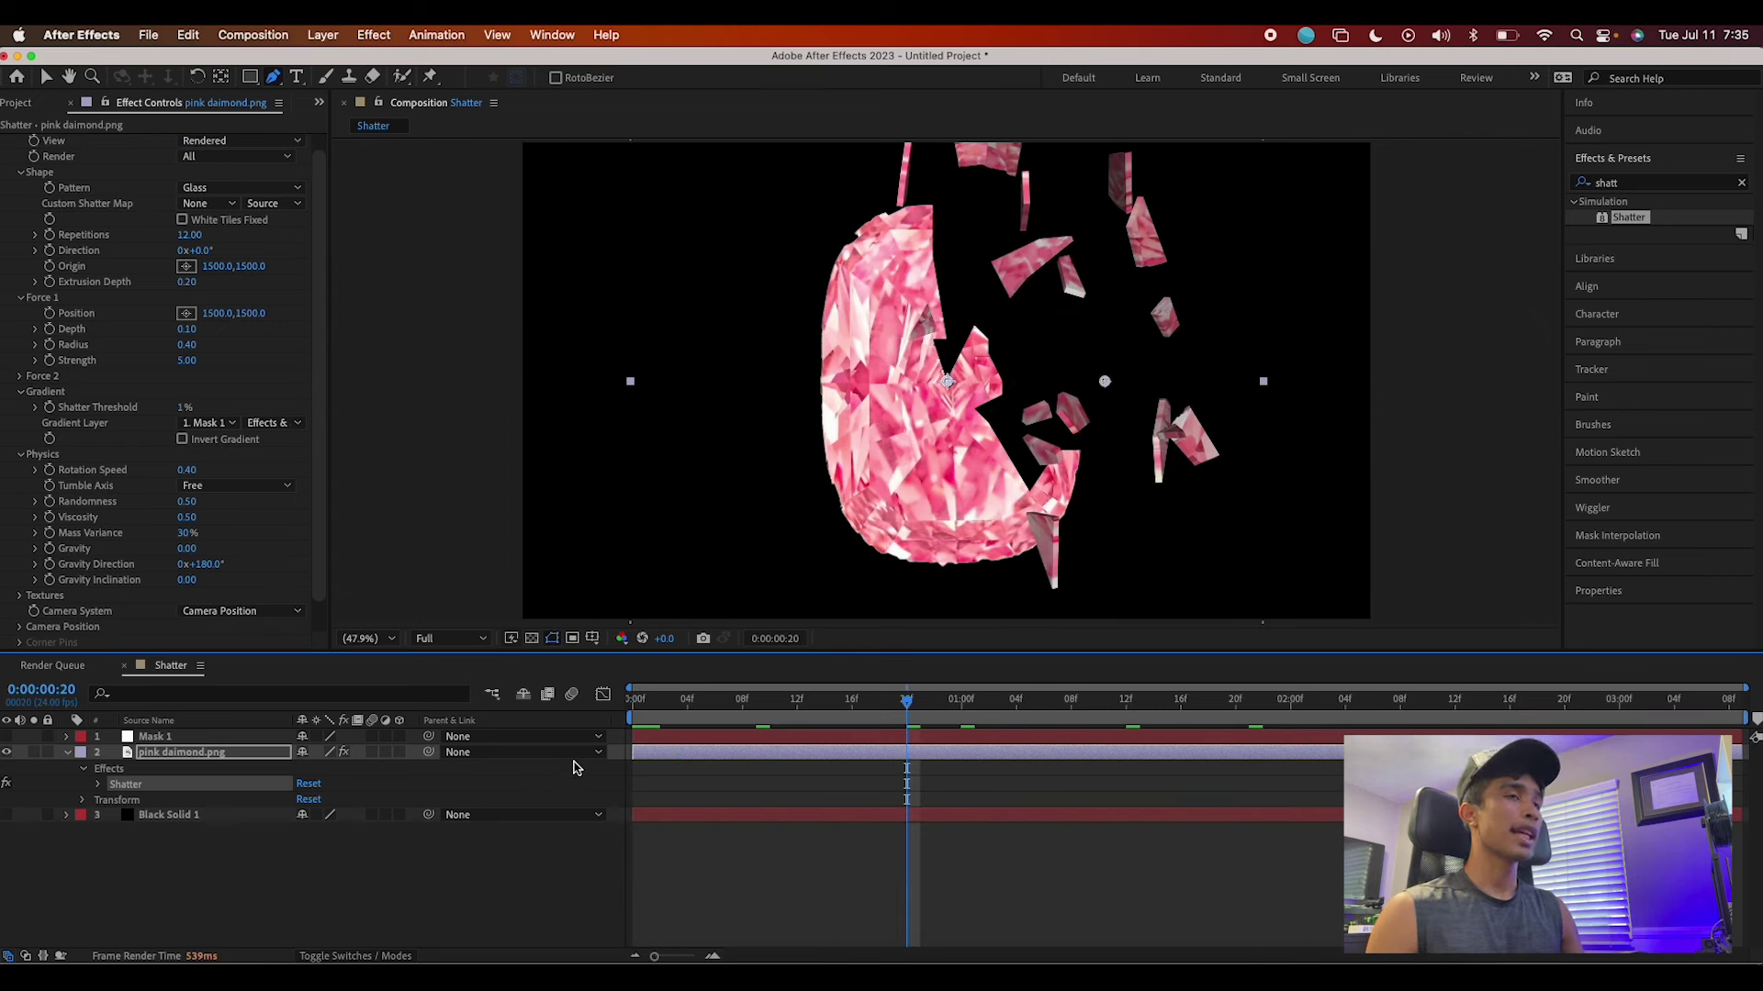
Search the effects for 'glow' and apply S_Glow to the pink daimond.png layer
click(256, 738)
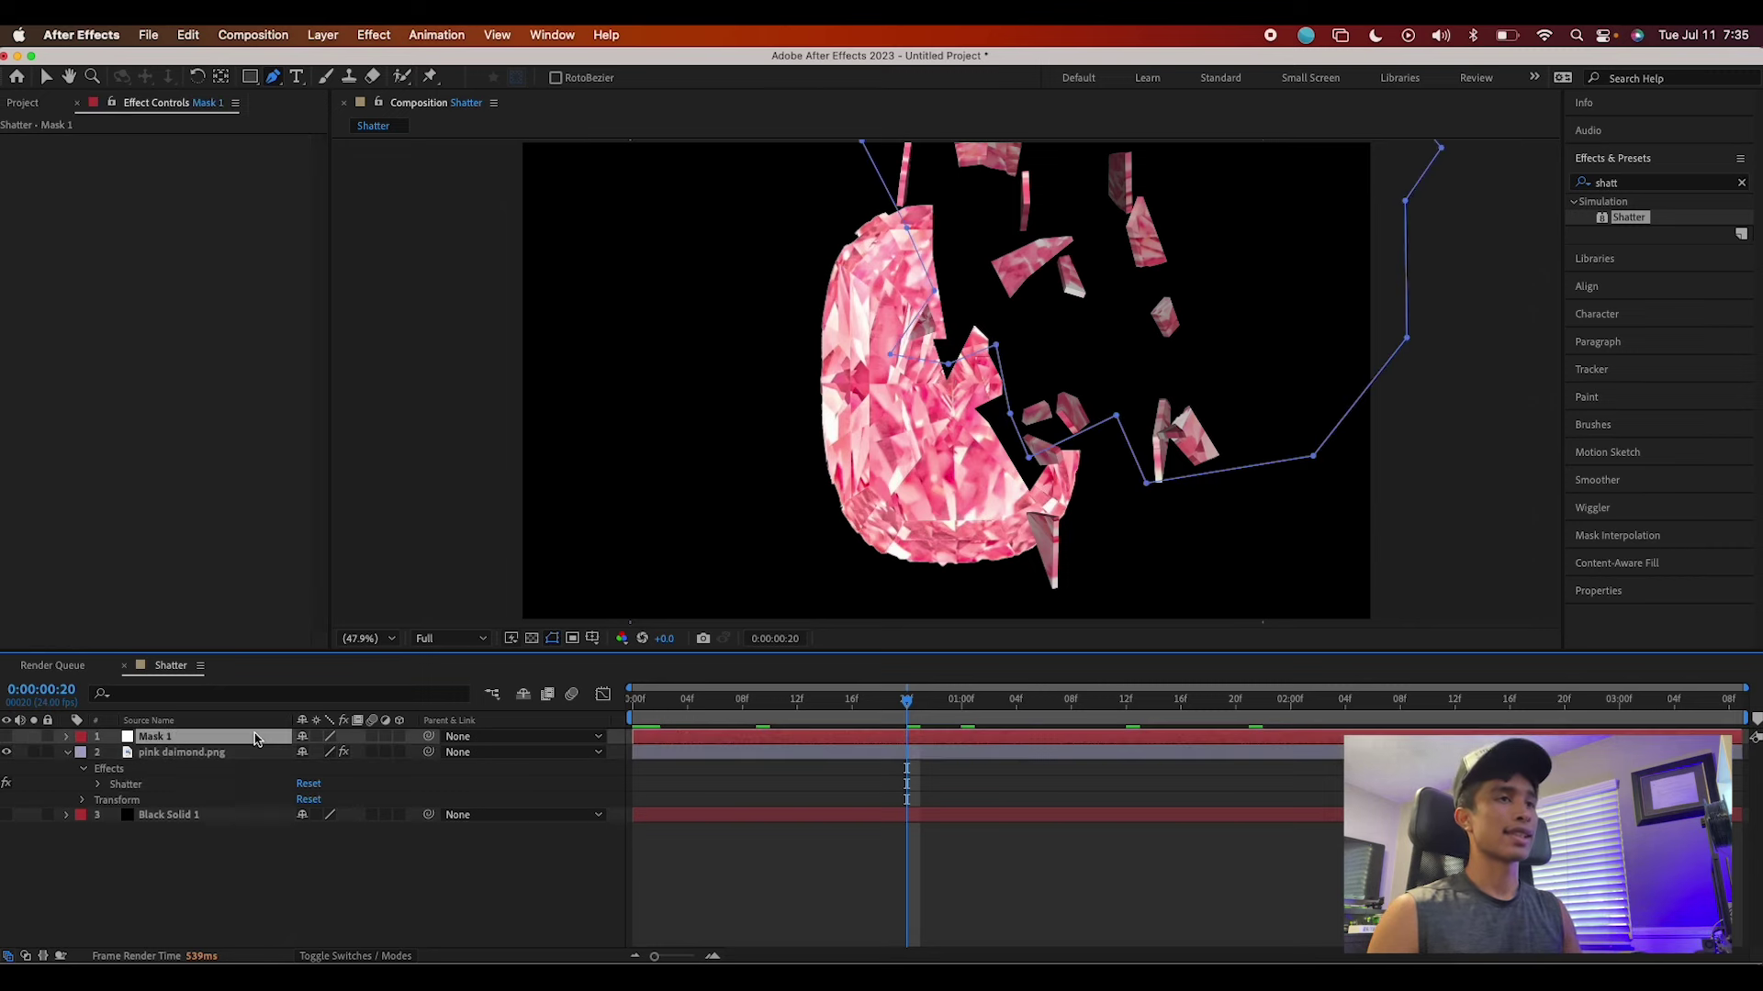
click(250, 753)
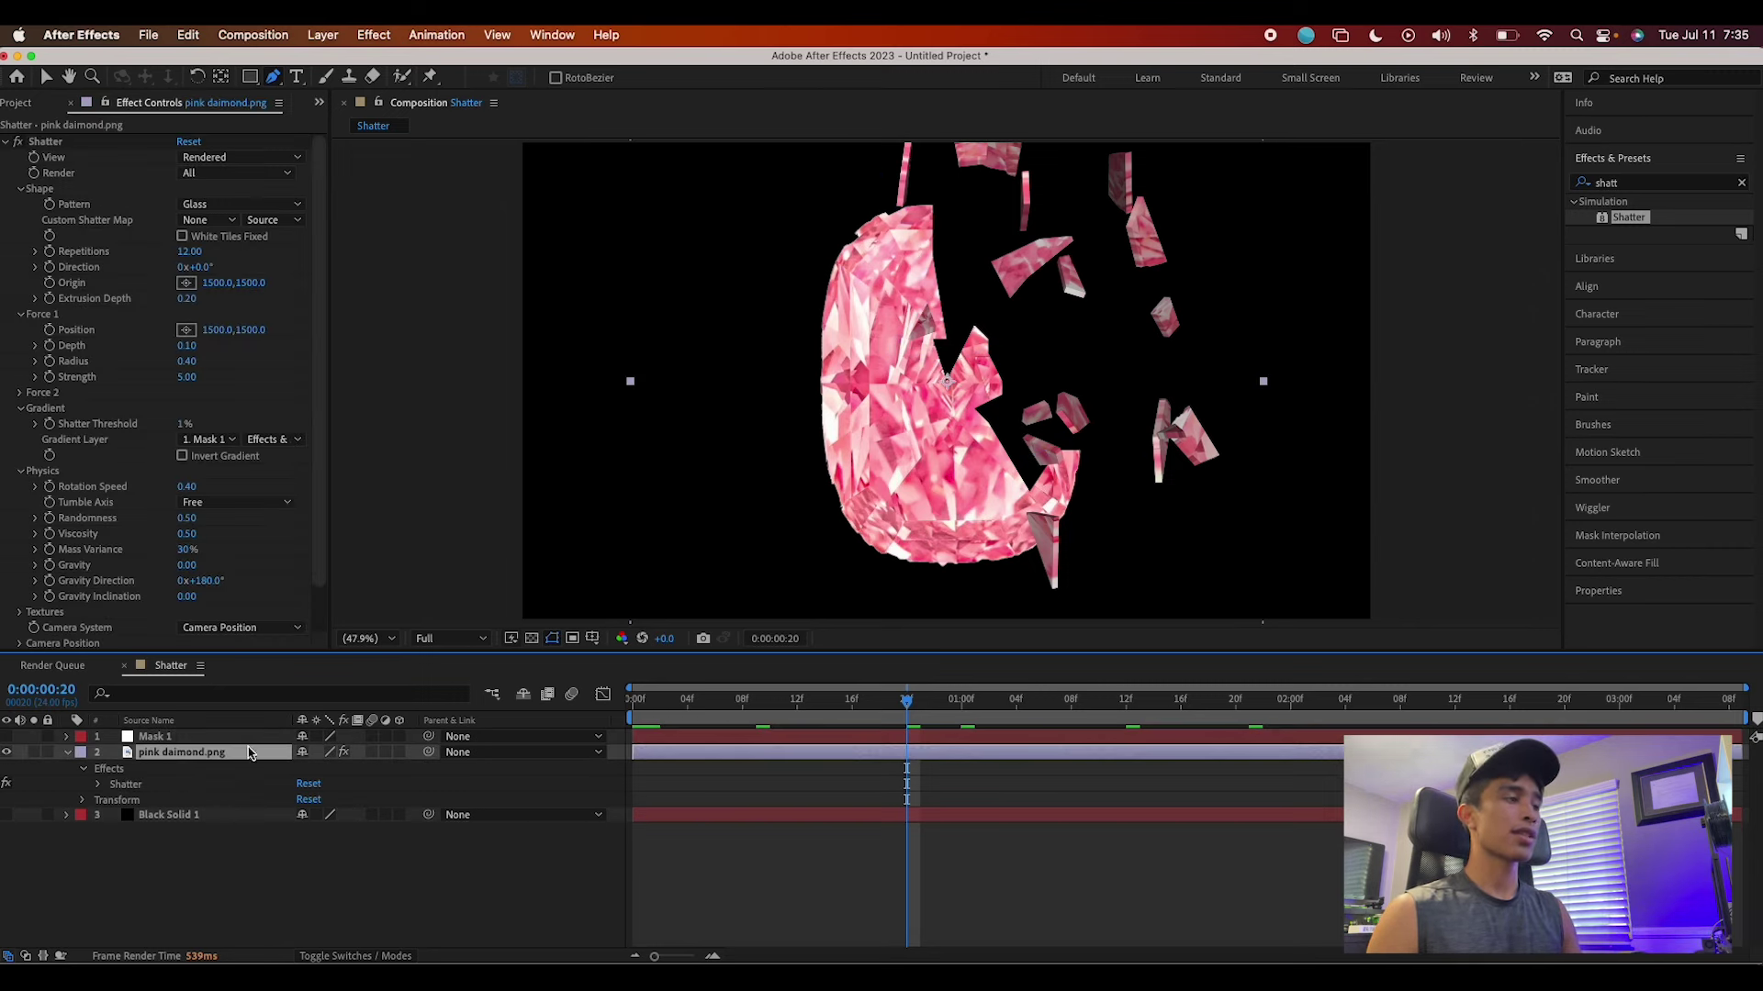
click(1637, 185)
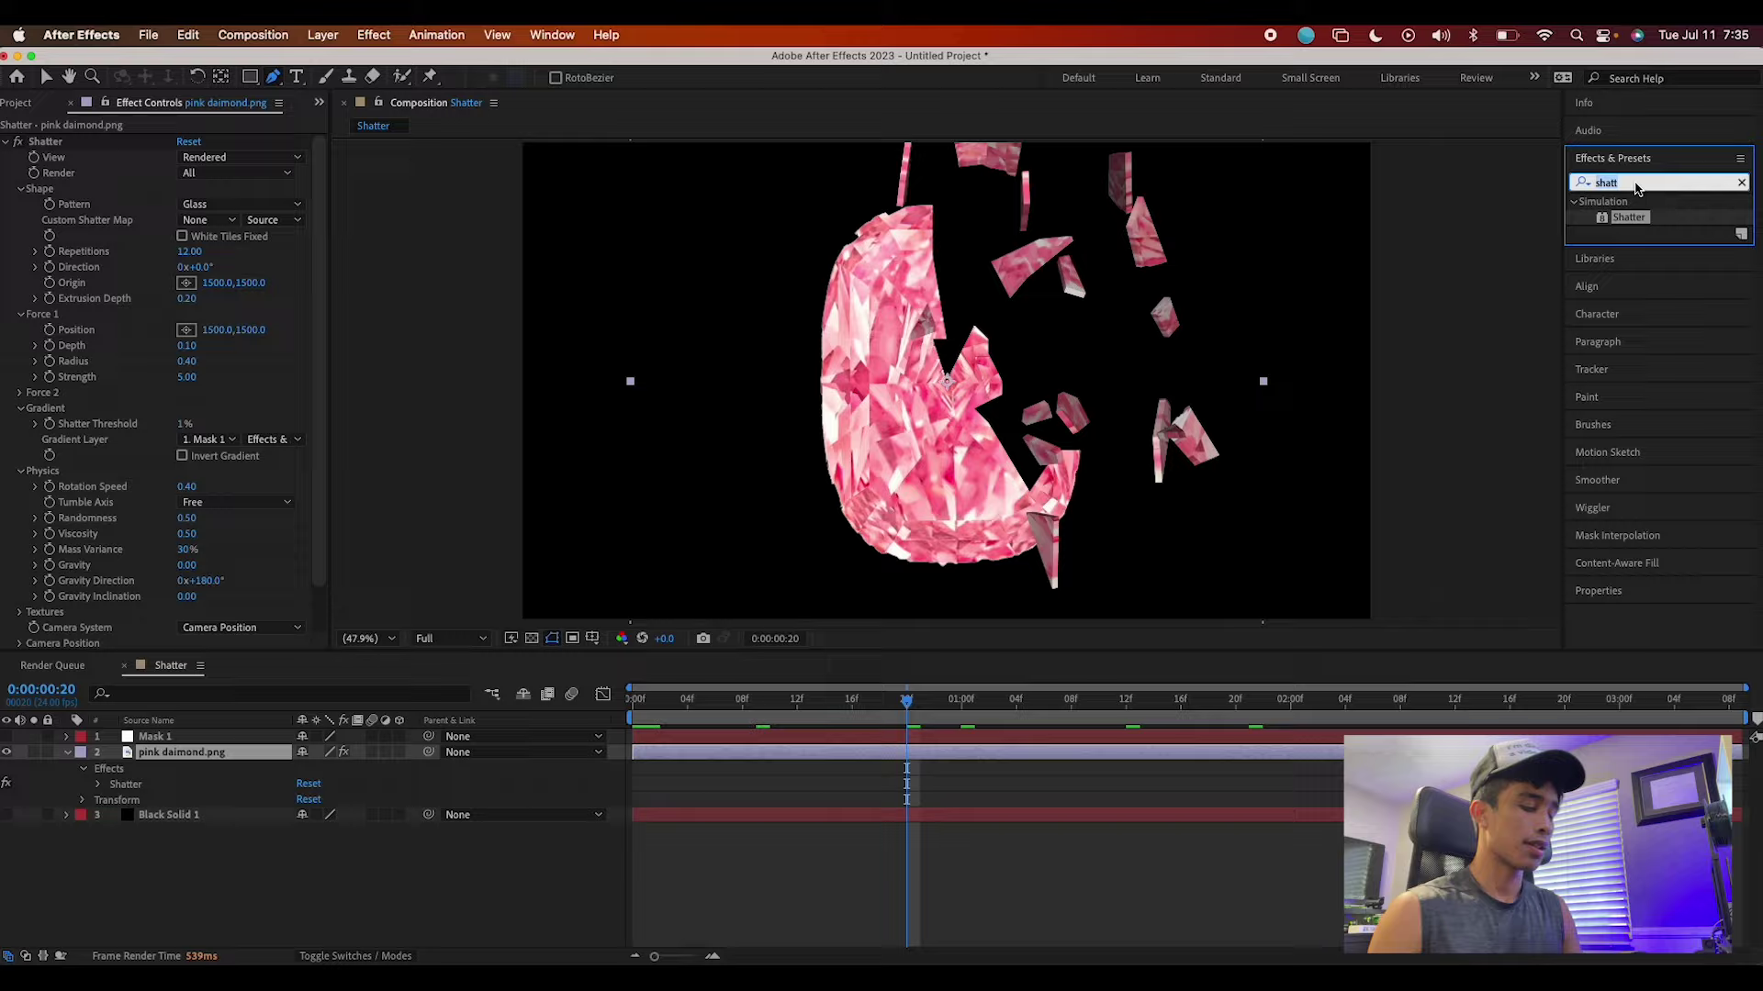
text(glow)
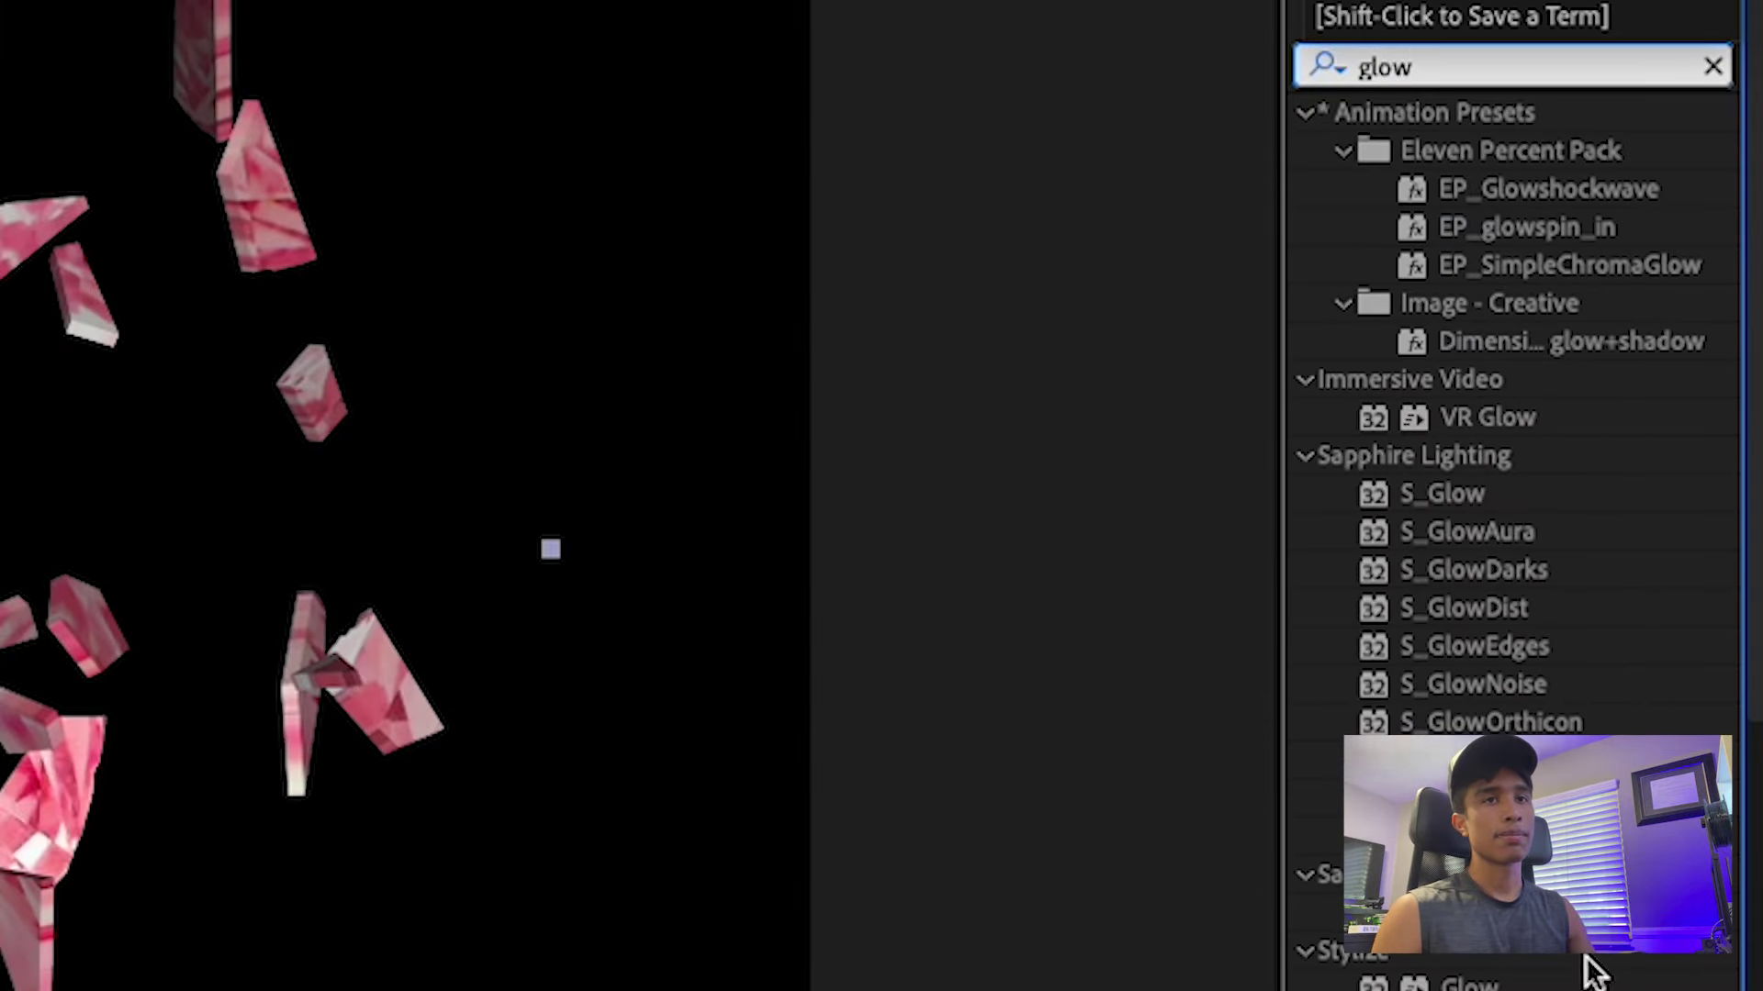
drag(1503, 492, 180, 755)
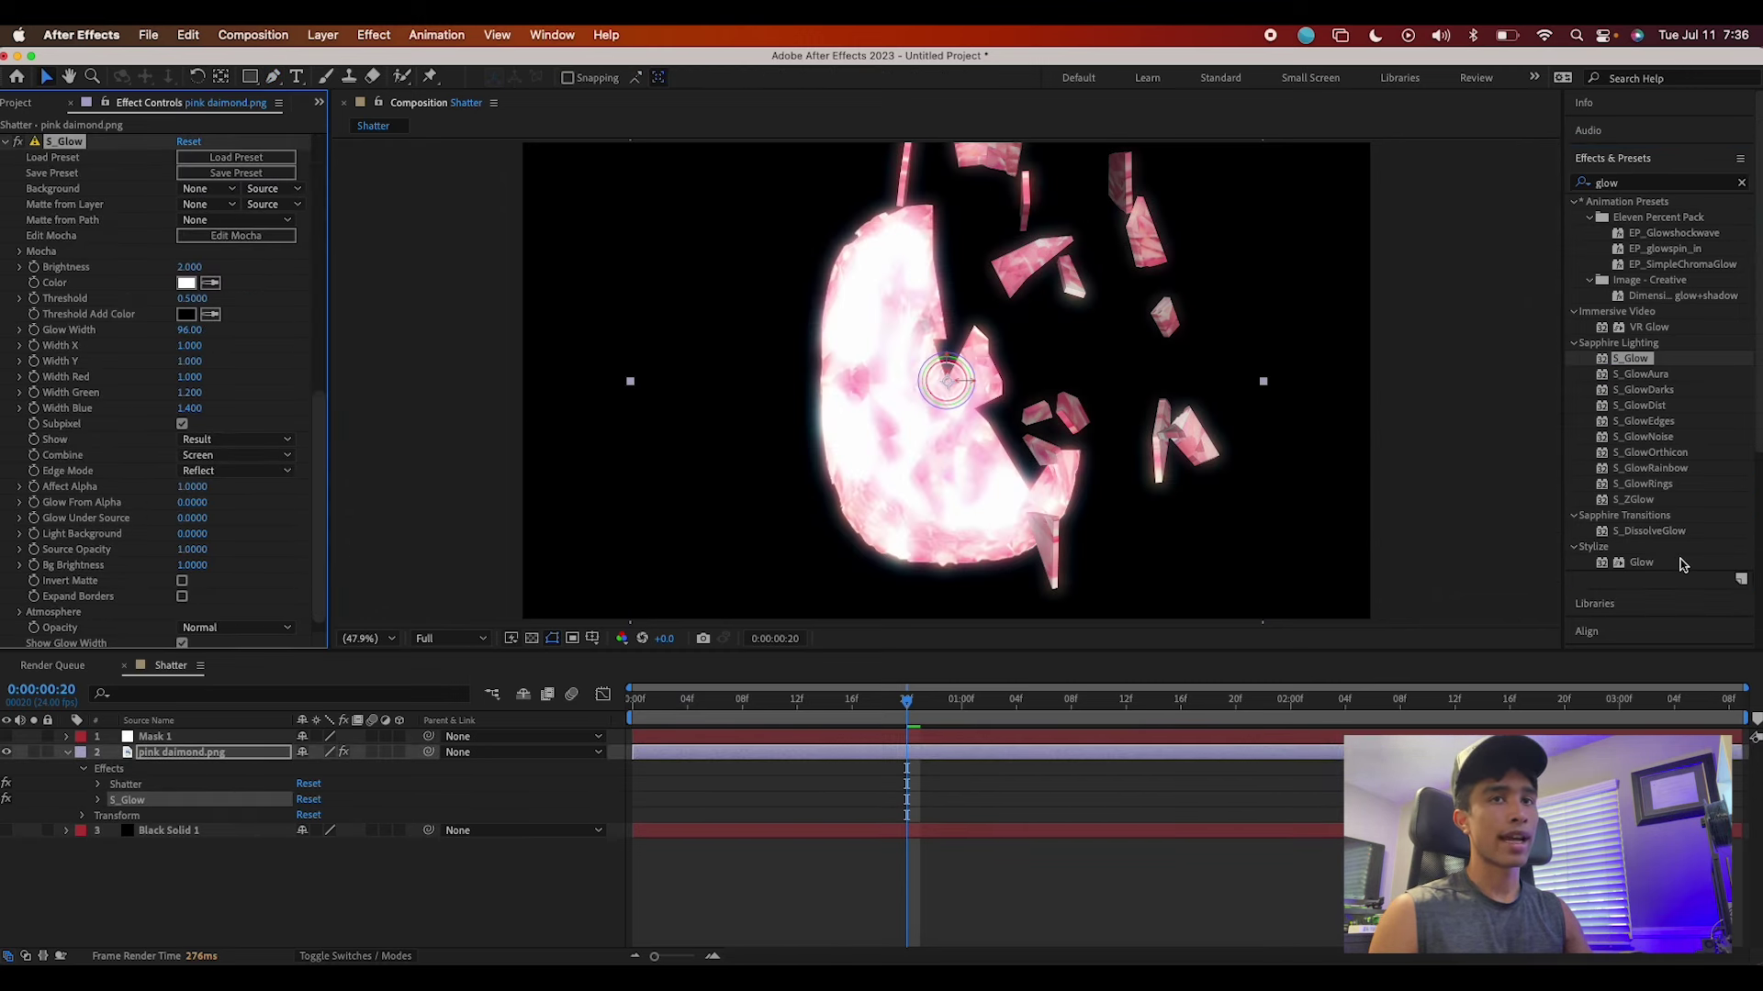
click(1671, 564)
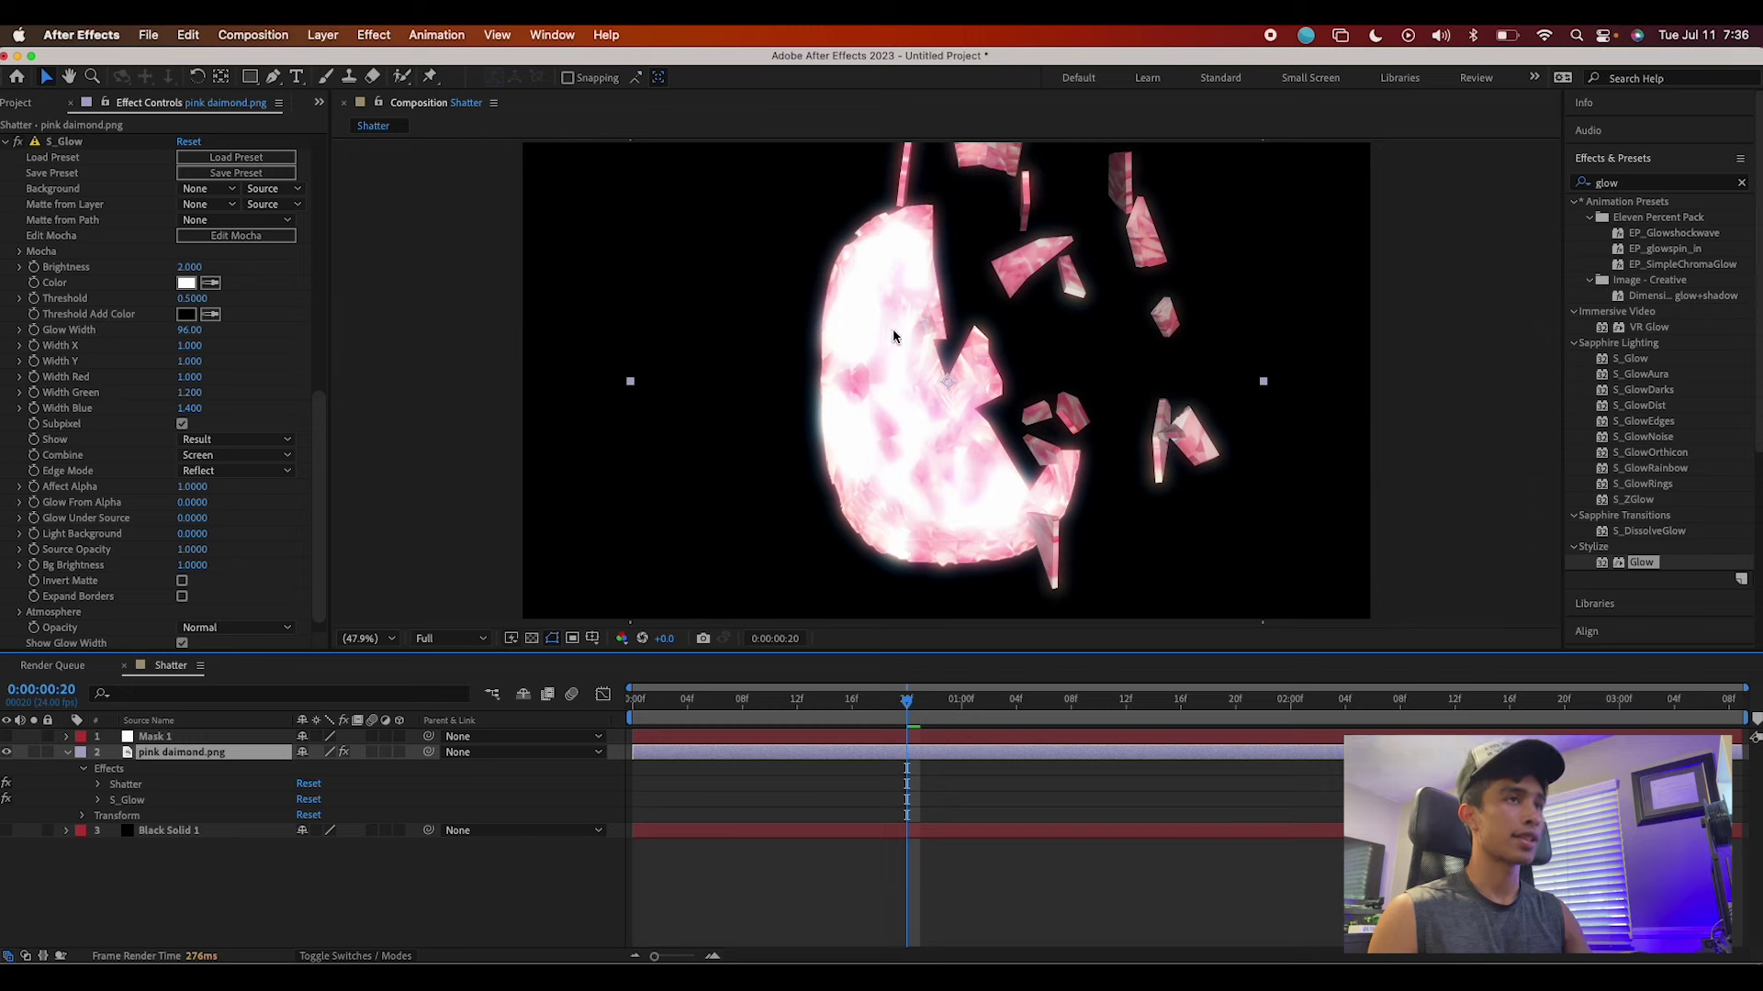
Set the S_Glow colour to light pink and Brightness to 1.460, then preview
click(186, 282)
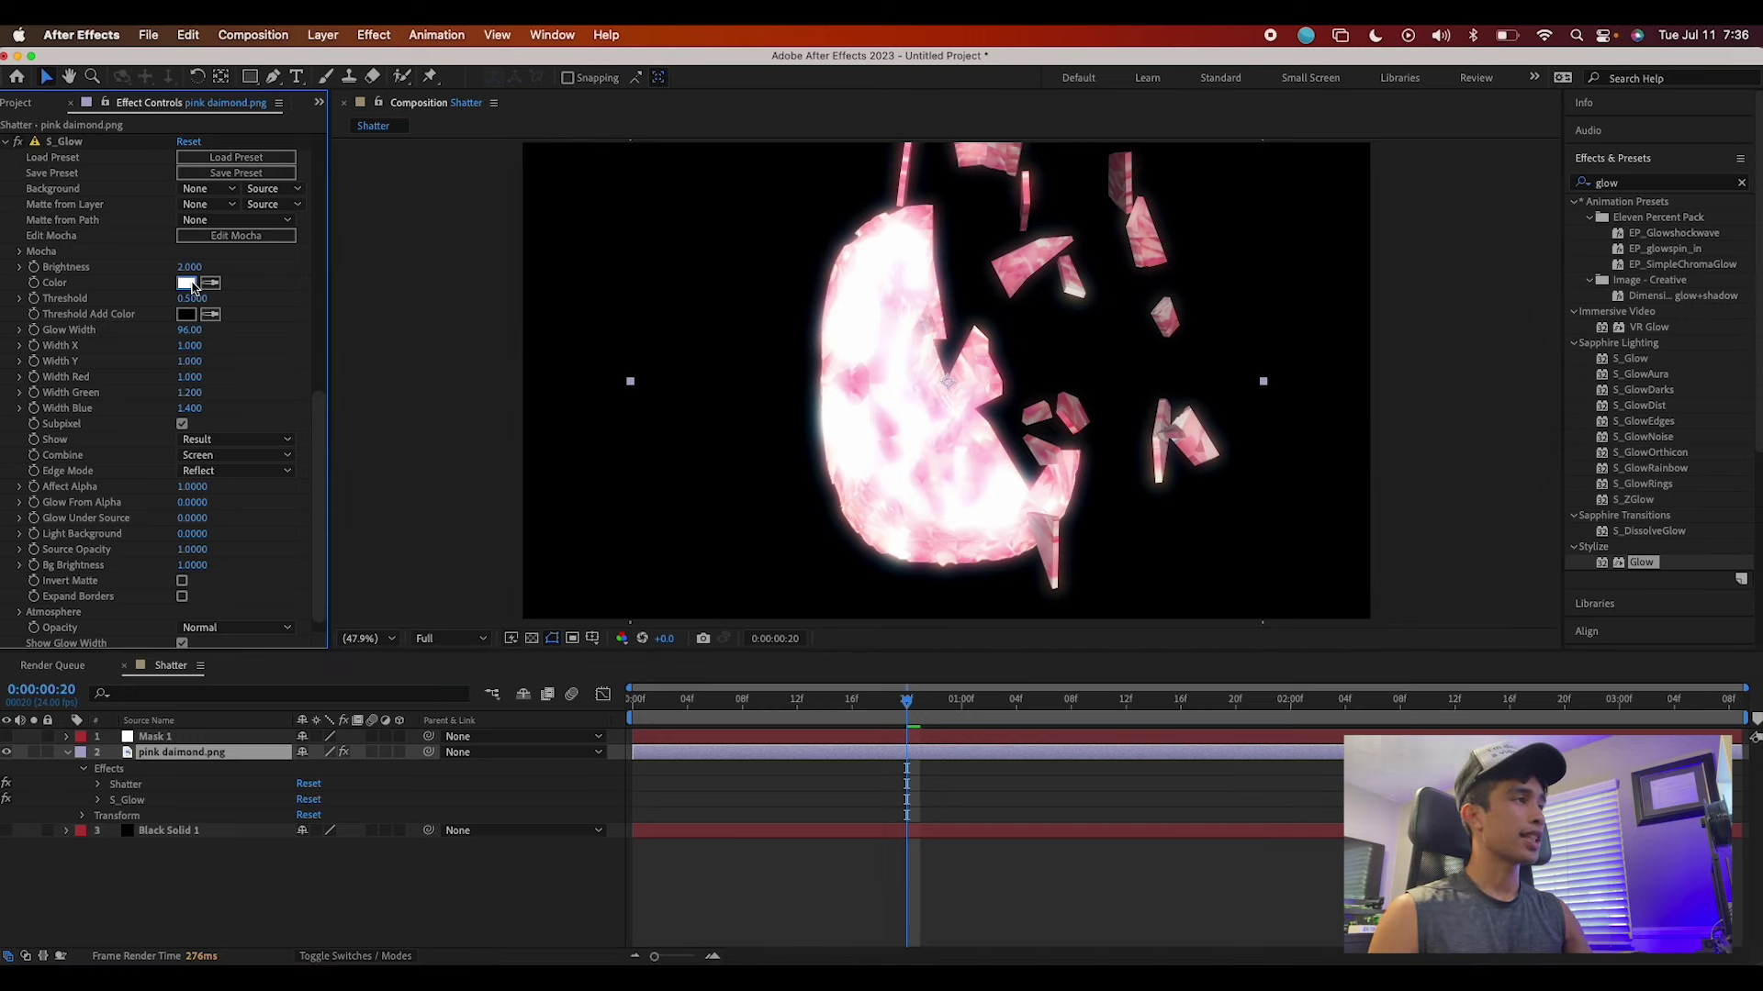
click(376, 302)
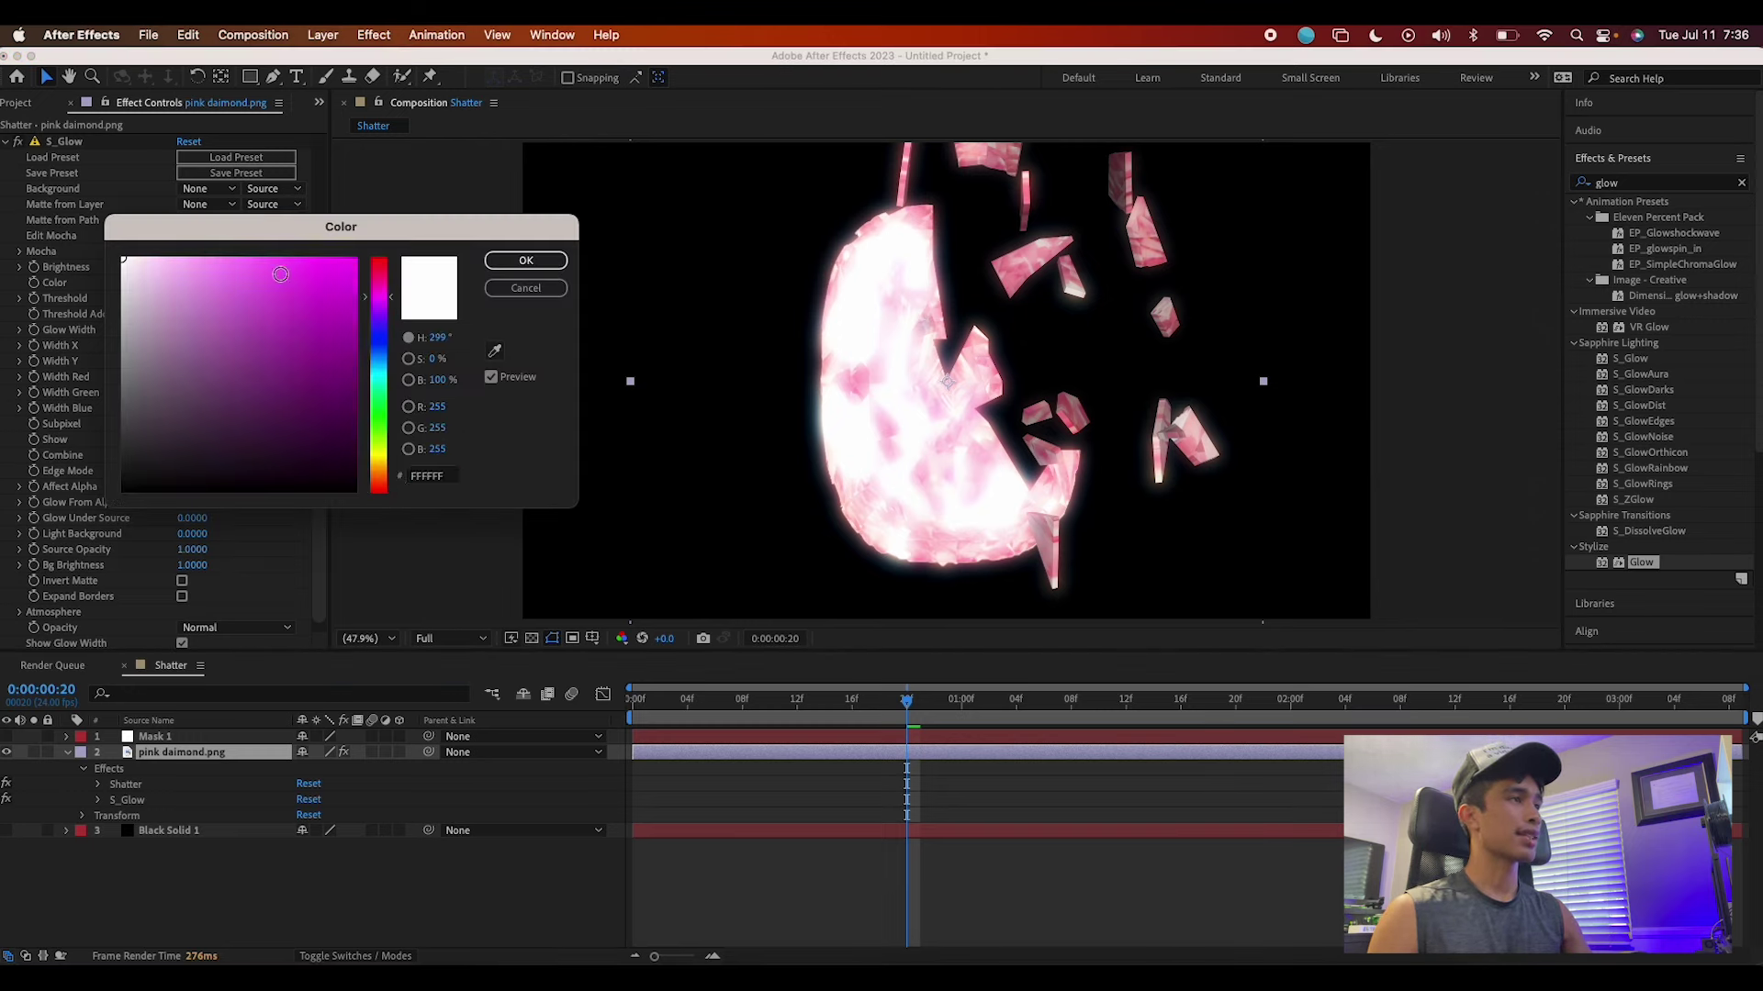
click(174, 260)
click(526, 260)
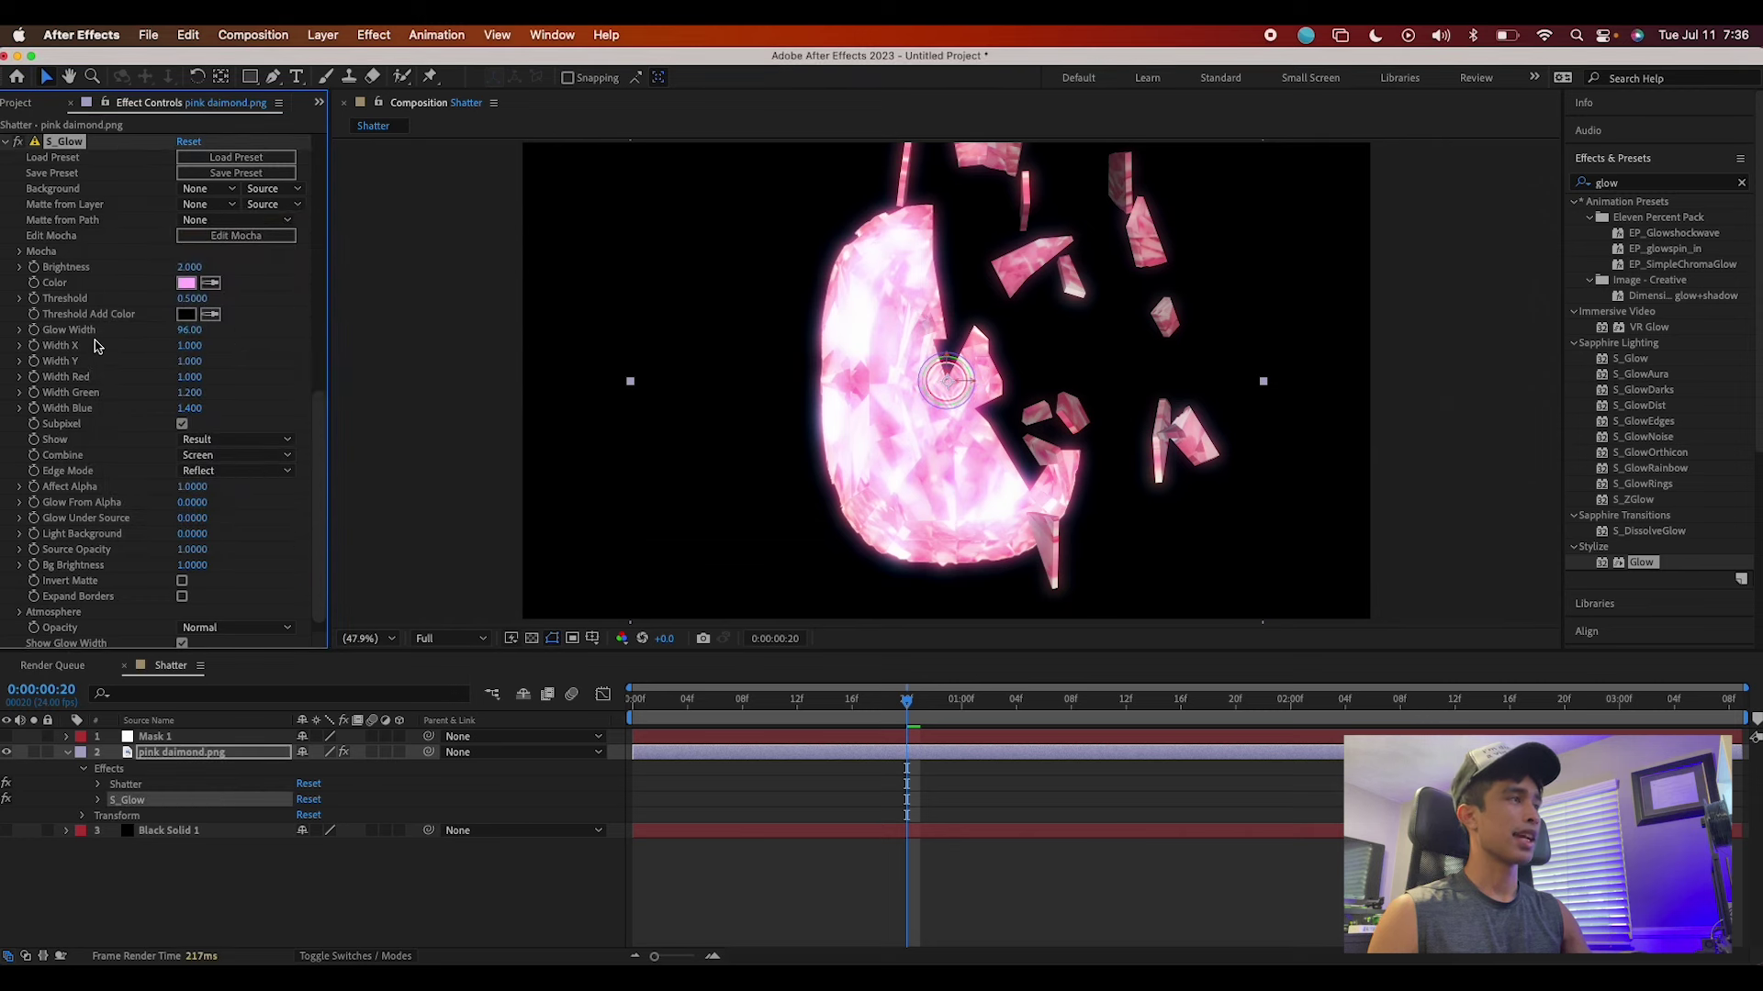
click(190, 267)
text(1.21)
key(Return)
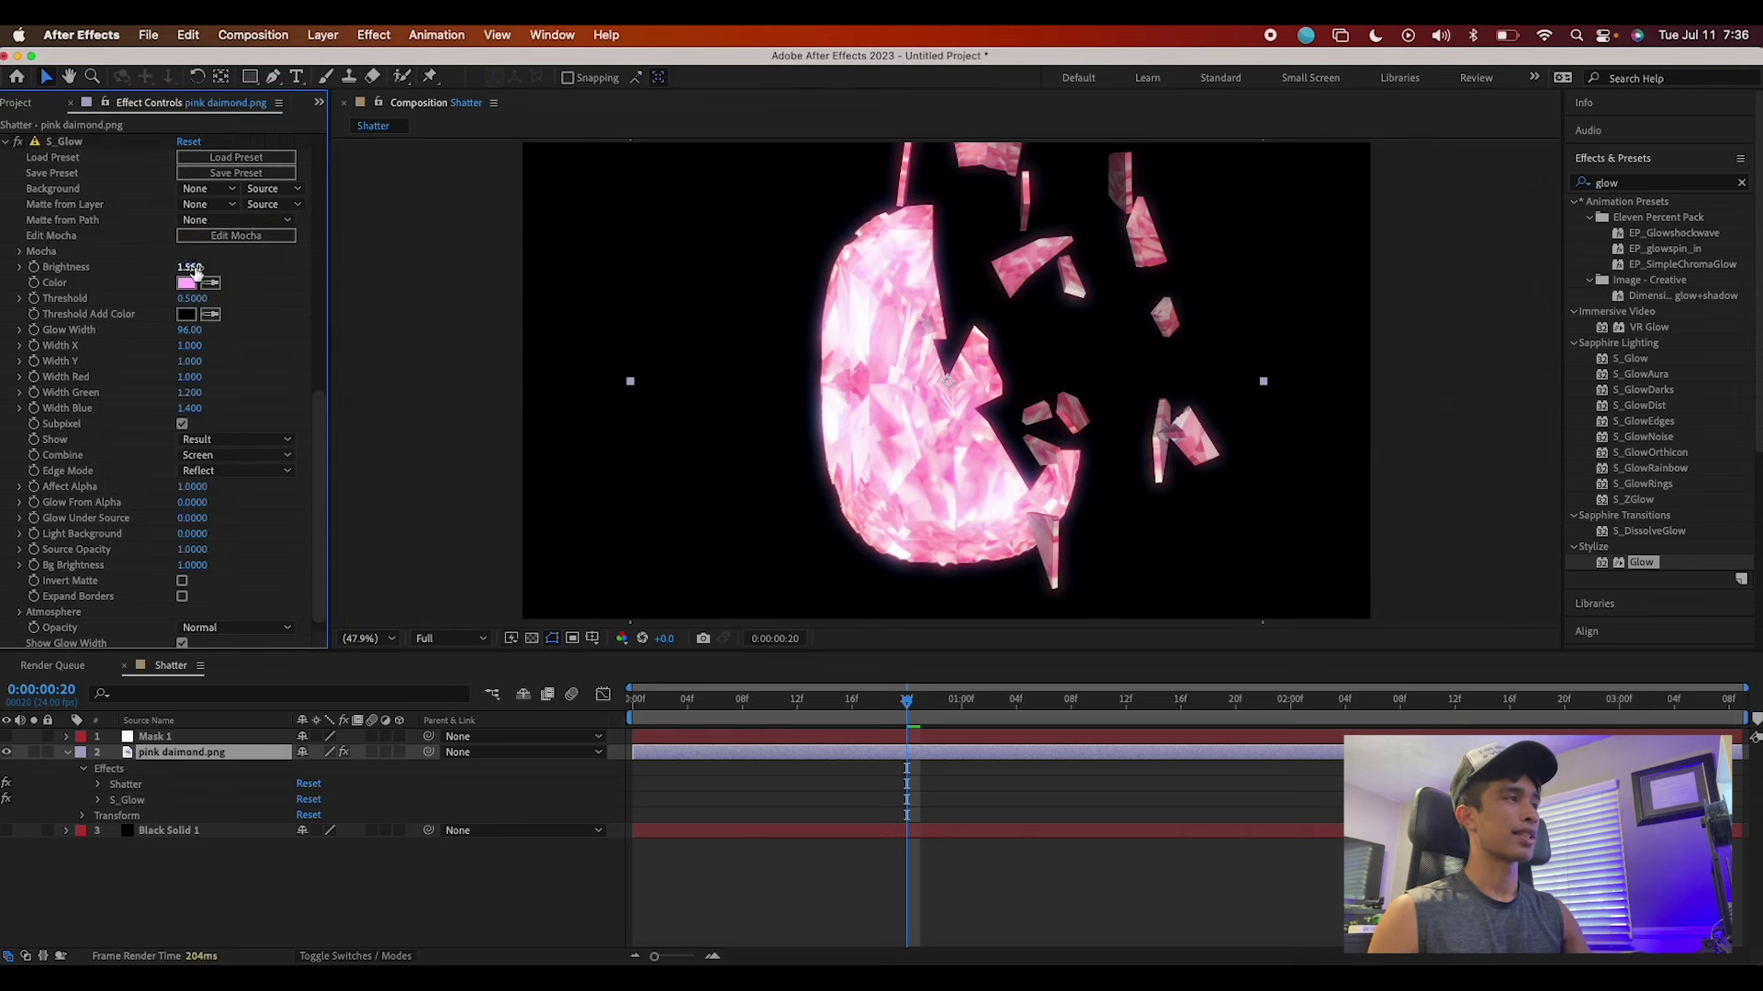
drag(179, 268, 207, 268)
key(space)
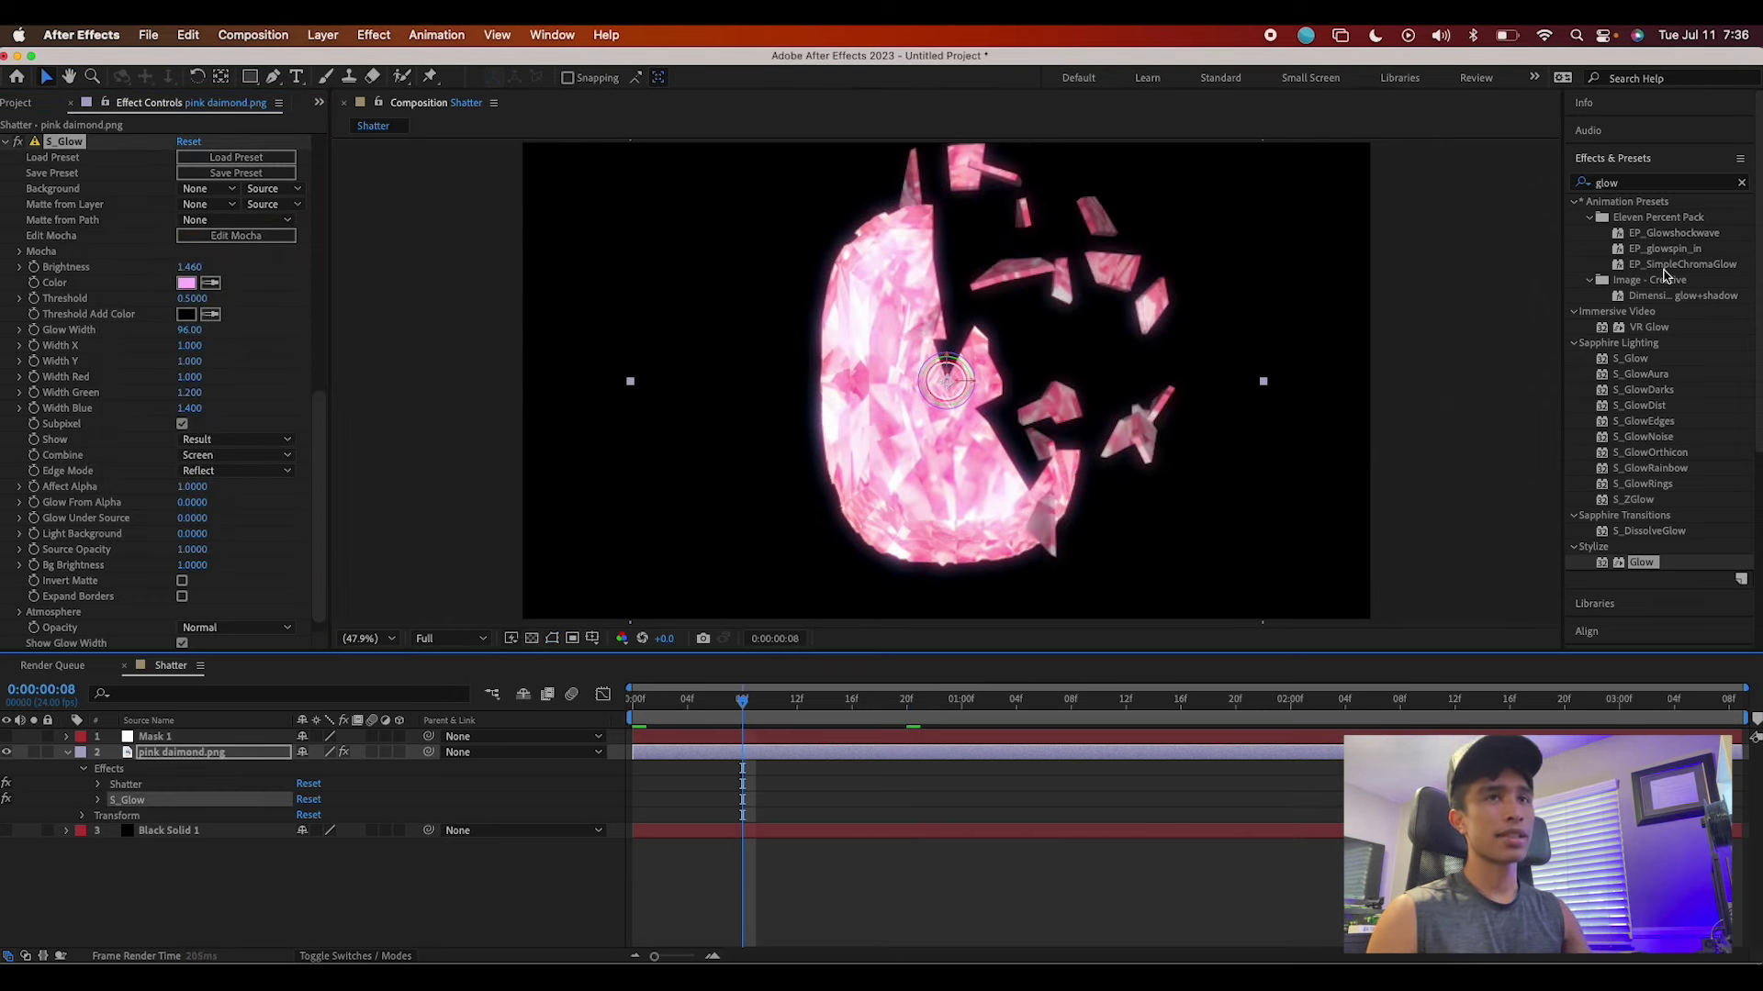
Apply S_Flicker to the diamond layer, then select Mask 1 and pink daimond.png together
click(1651, 183)
text(flic)
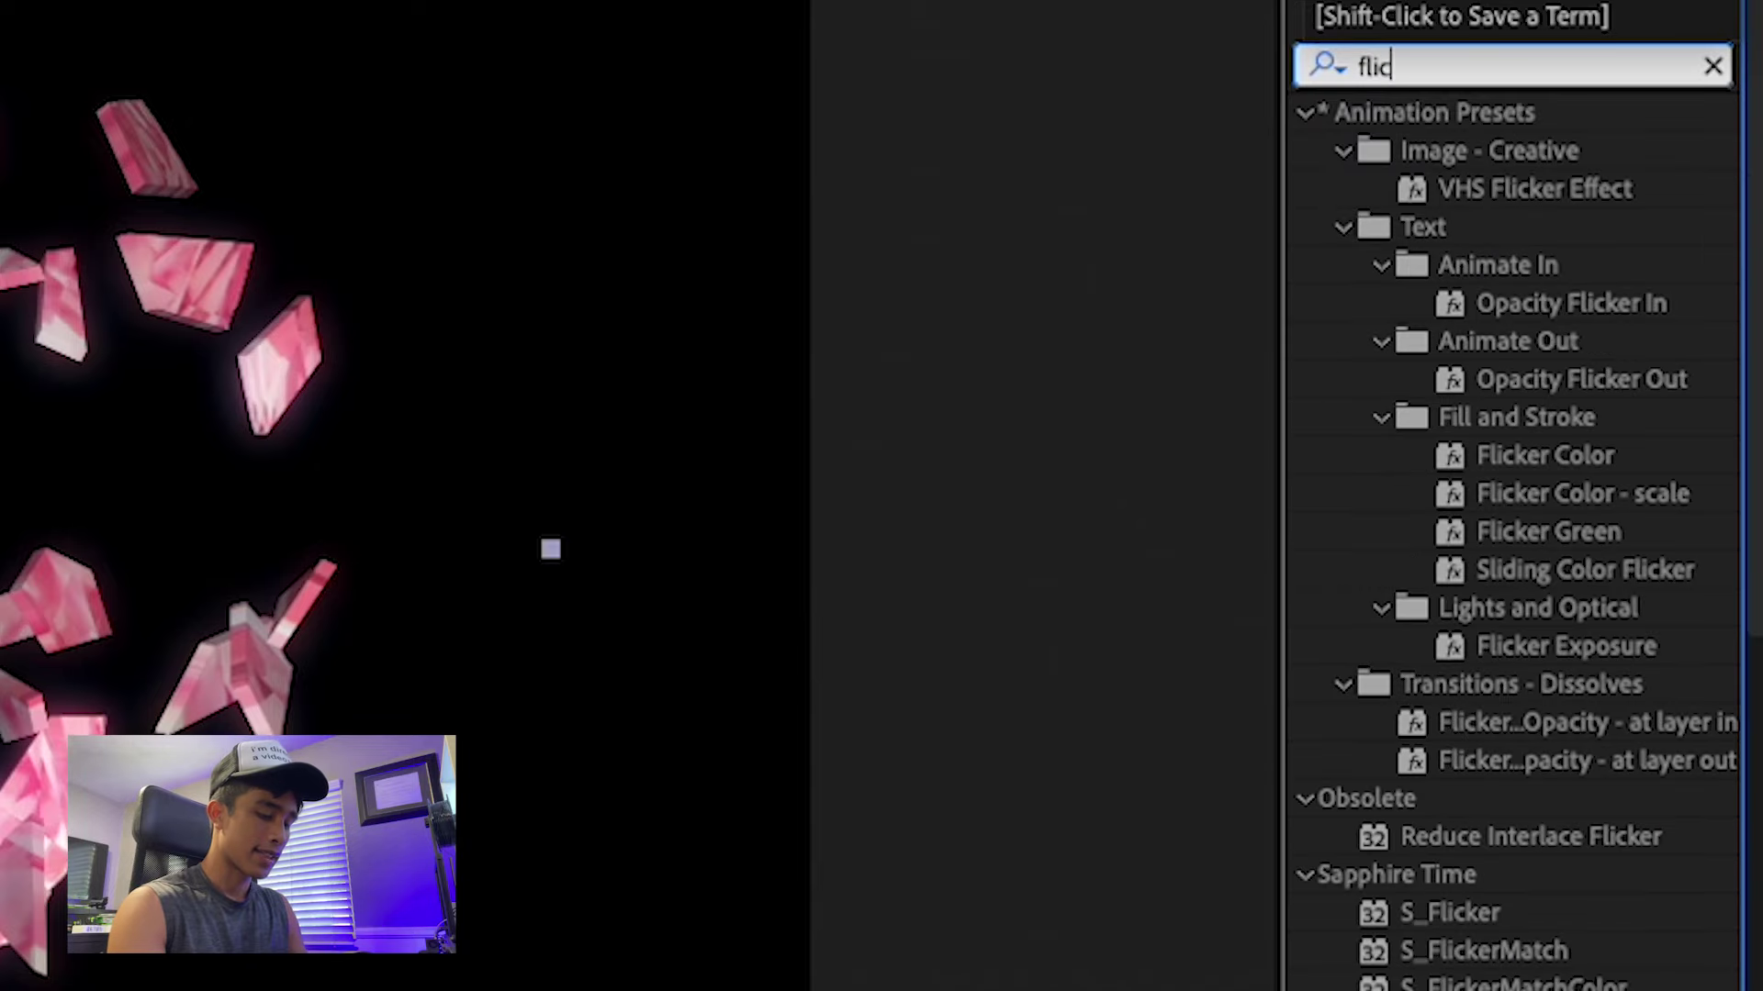
text(ker)
click(1540, 916)
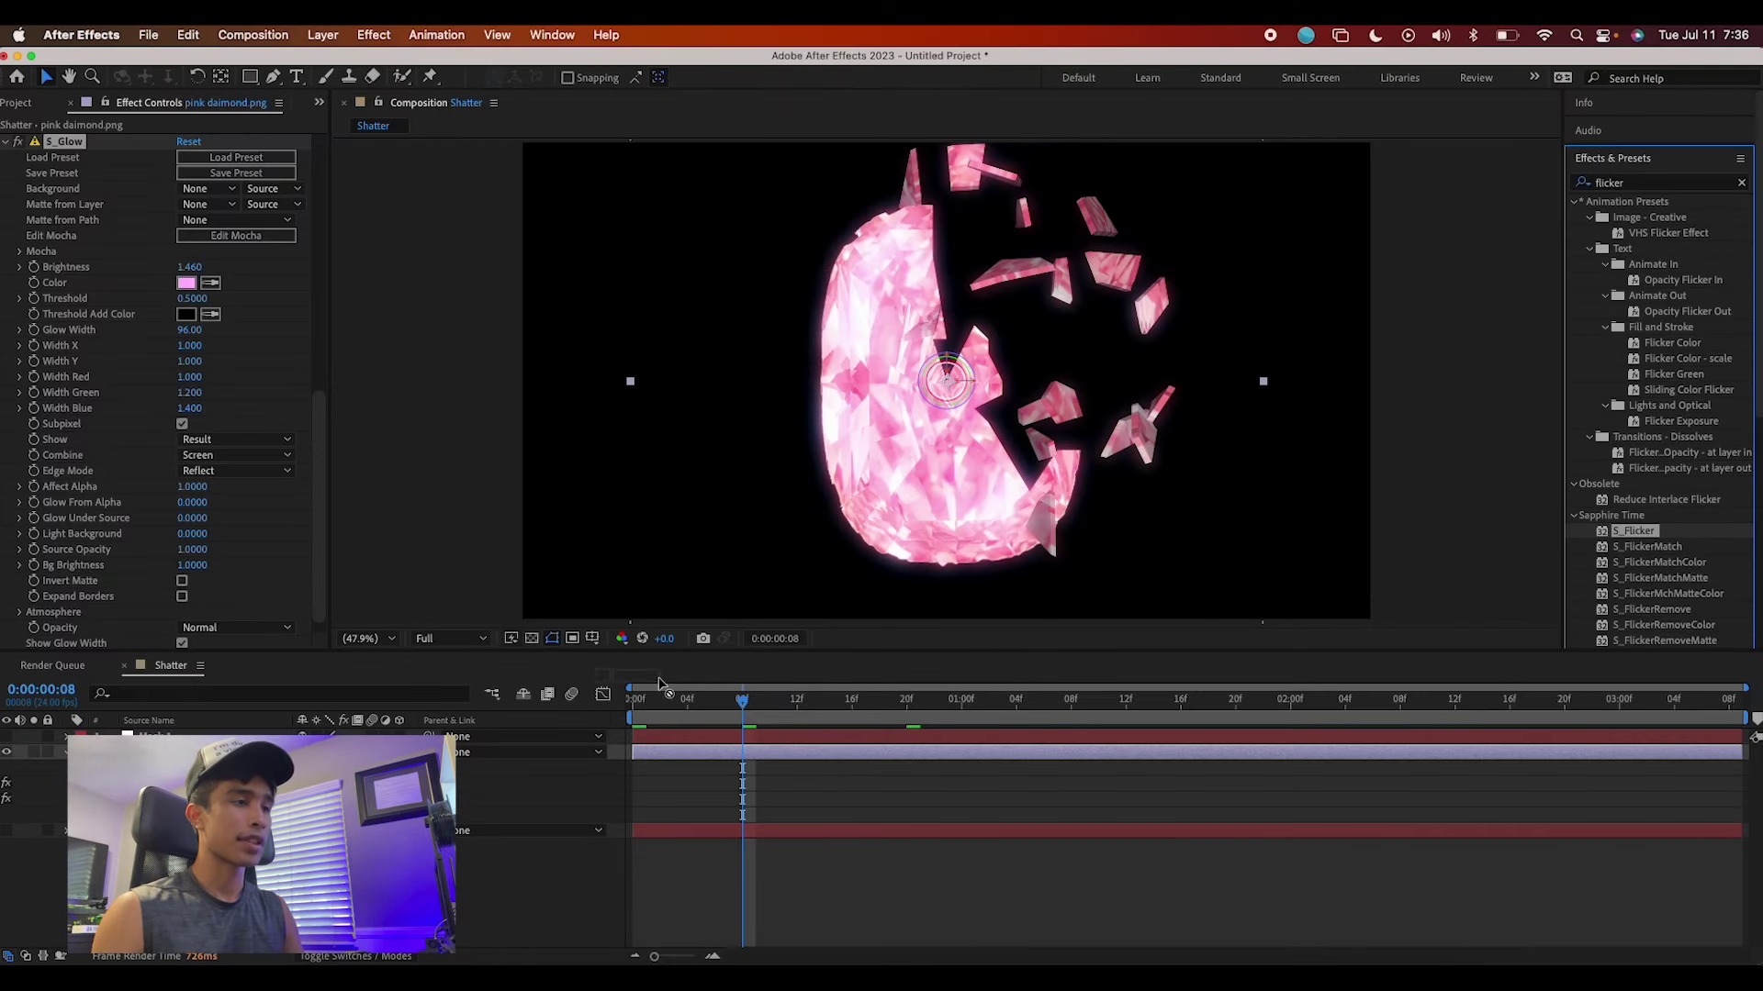
mouse_move(659, 684)
mouse_down()
mouse_move(721, 760)
mouse_move(634, 705)
mouse_up()
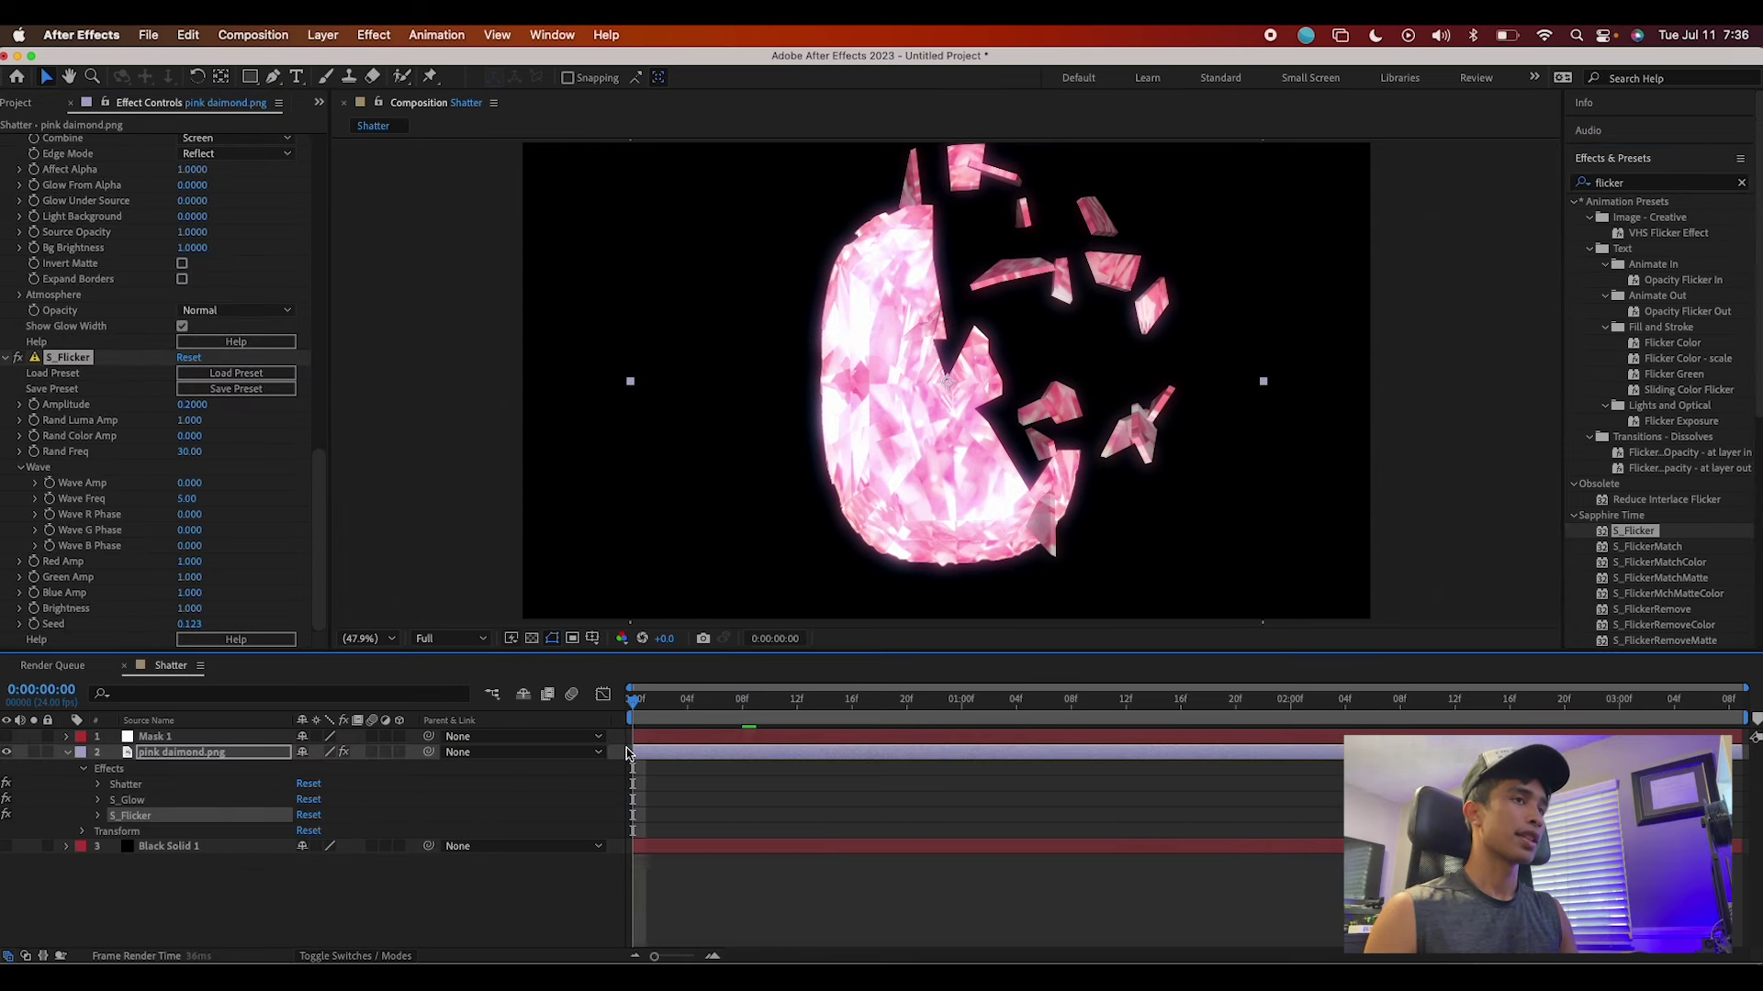
click(209, 737)
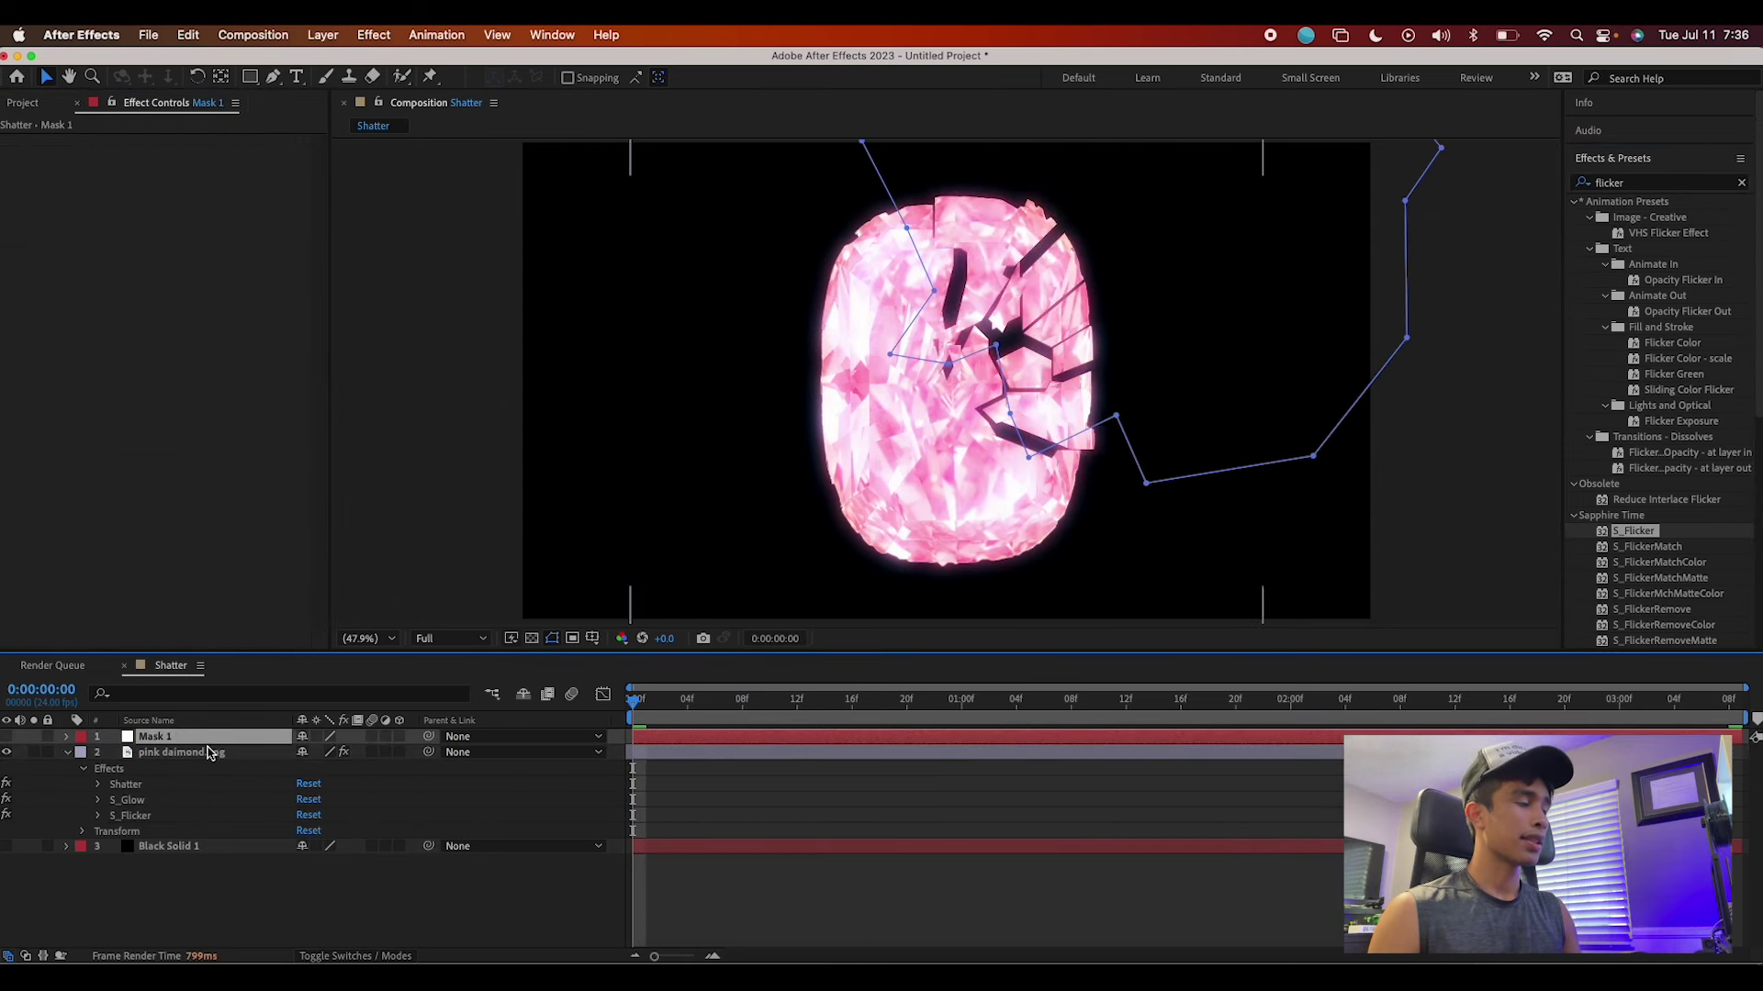
shift+click(207, 755)
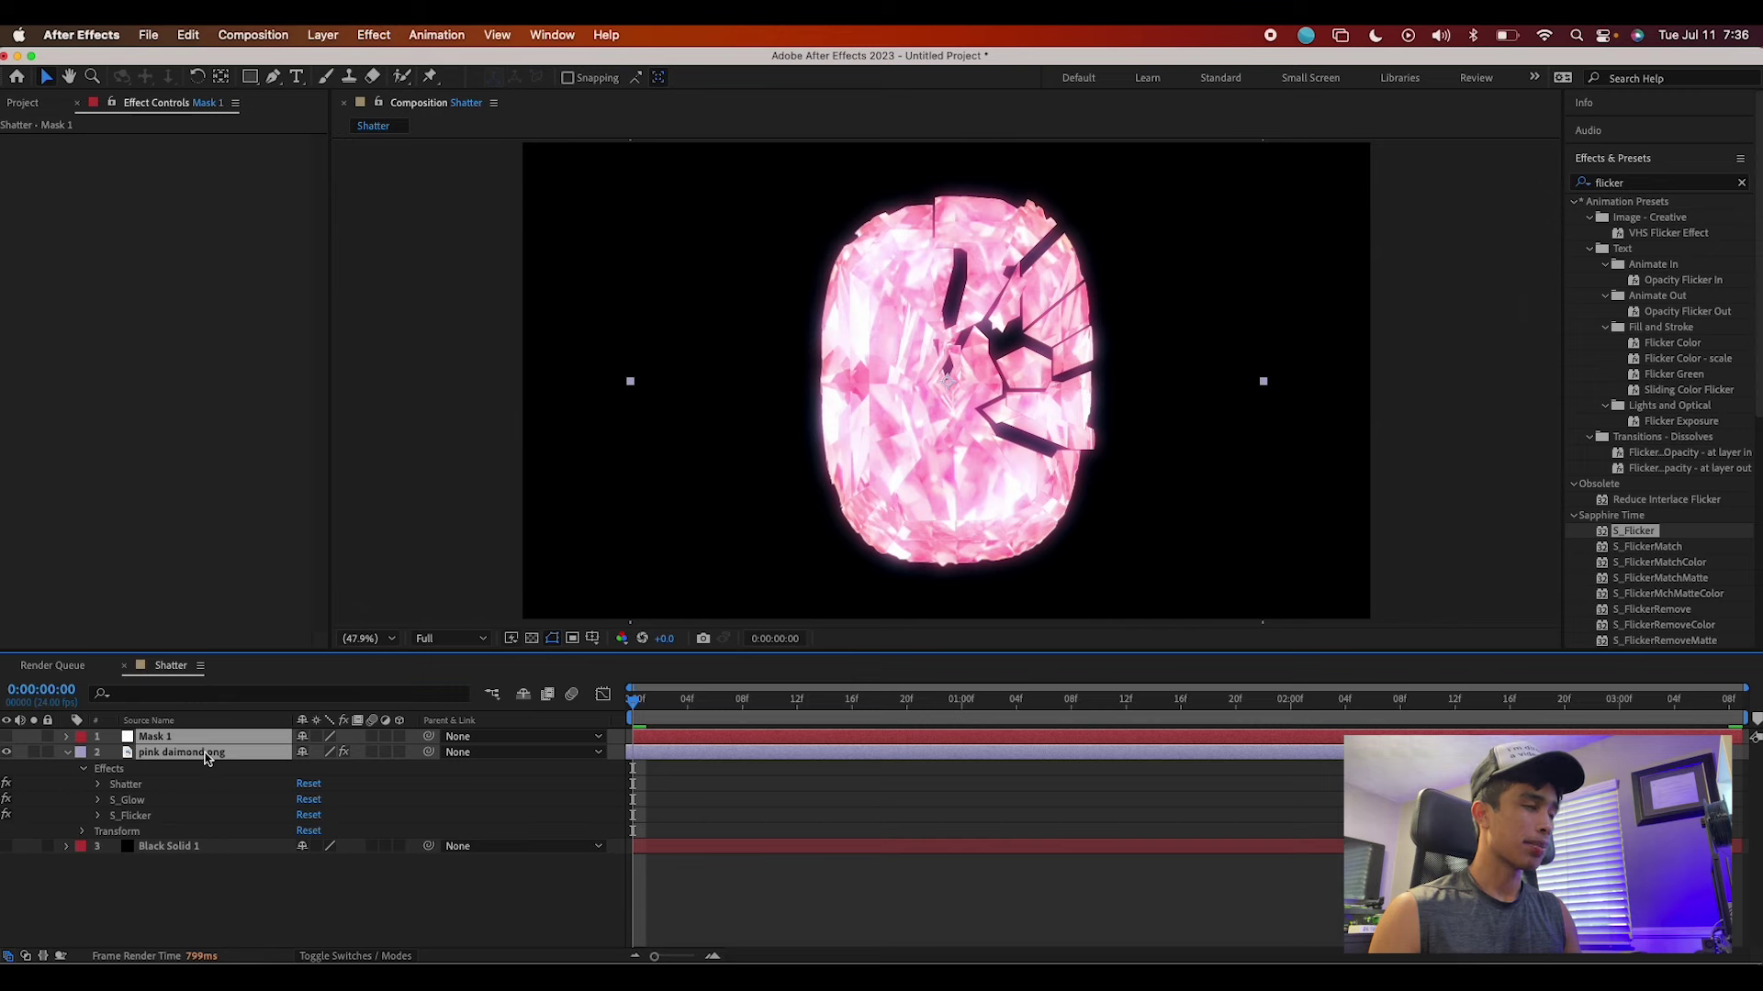
Pre-compose Mask 1 and pink daimond.png into a new comp named 'daimond'
right_click(207, 755)
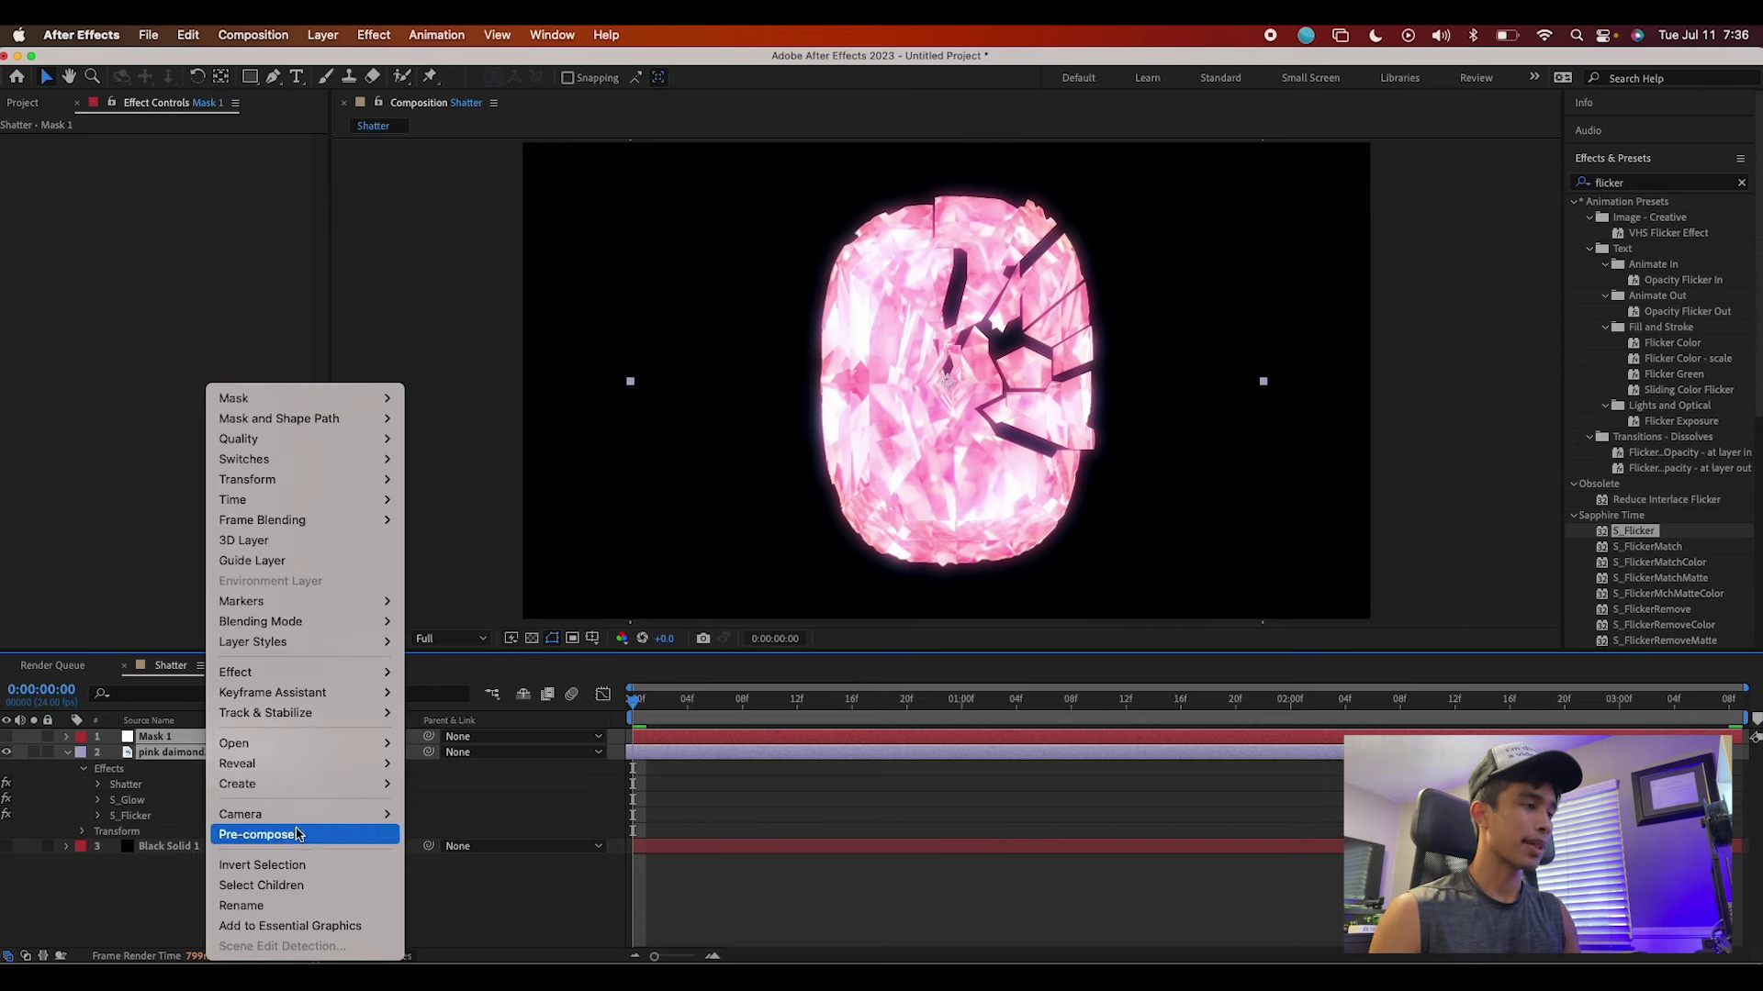
click(266, 835)
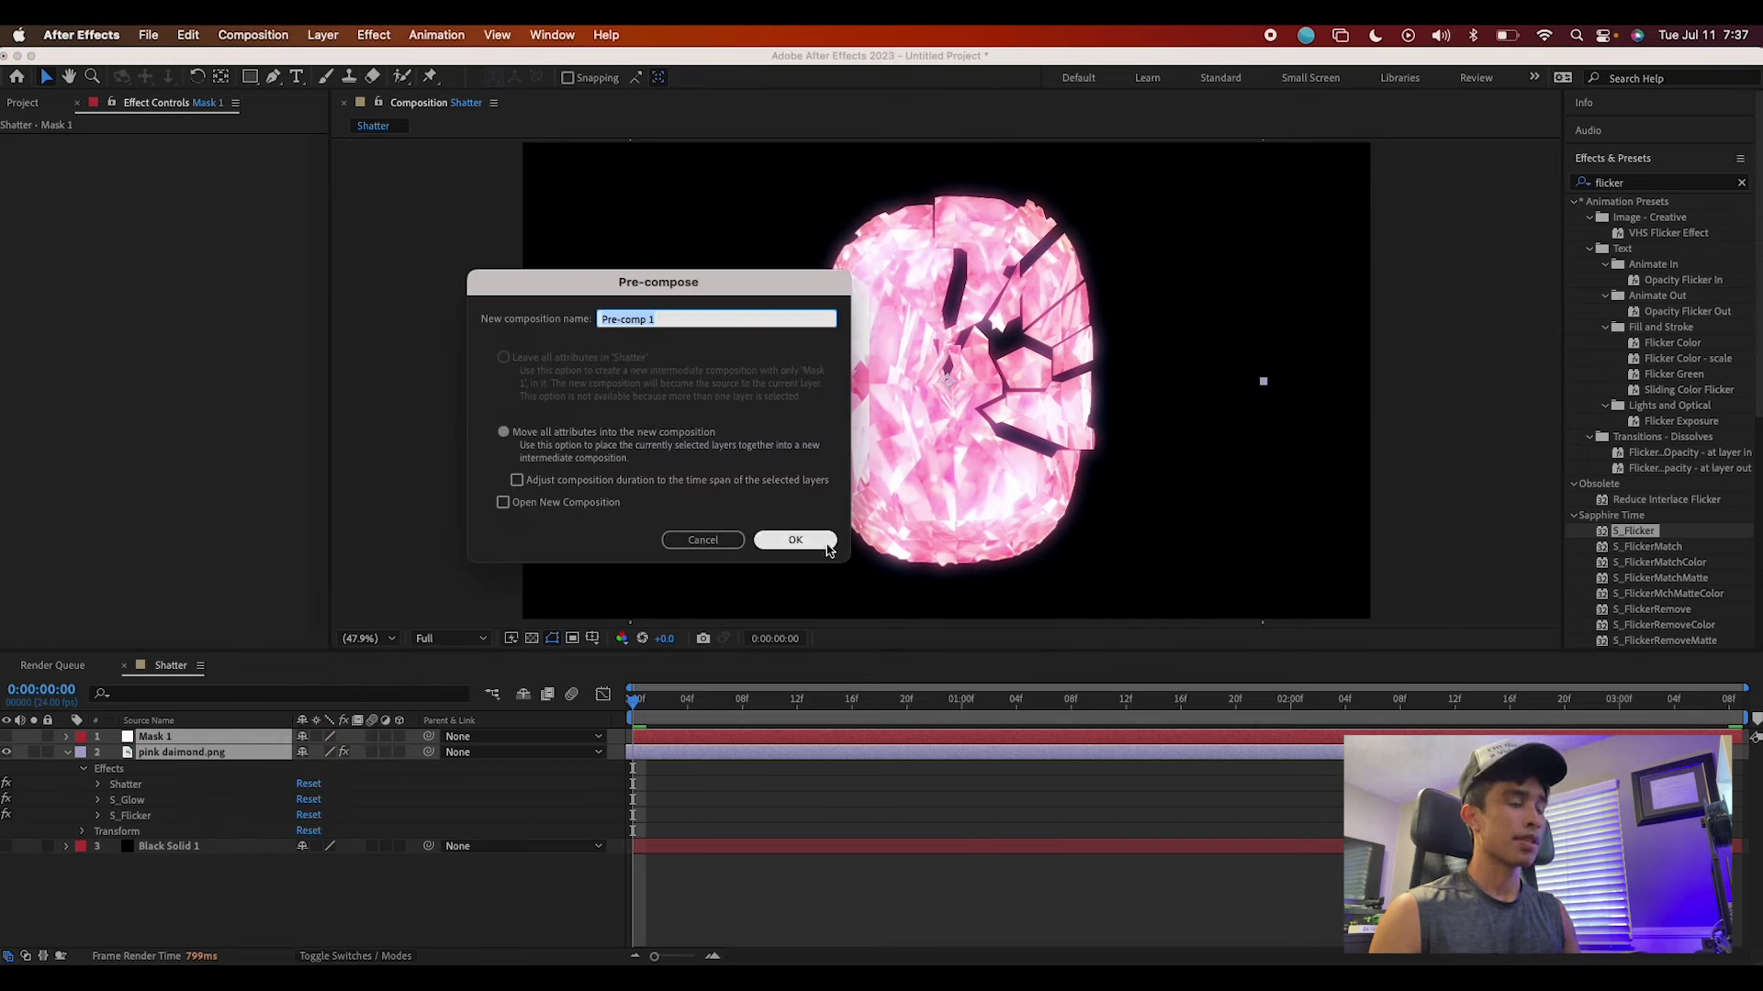
text(dai)
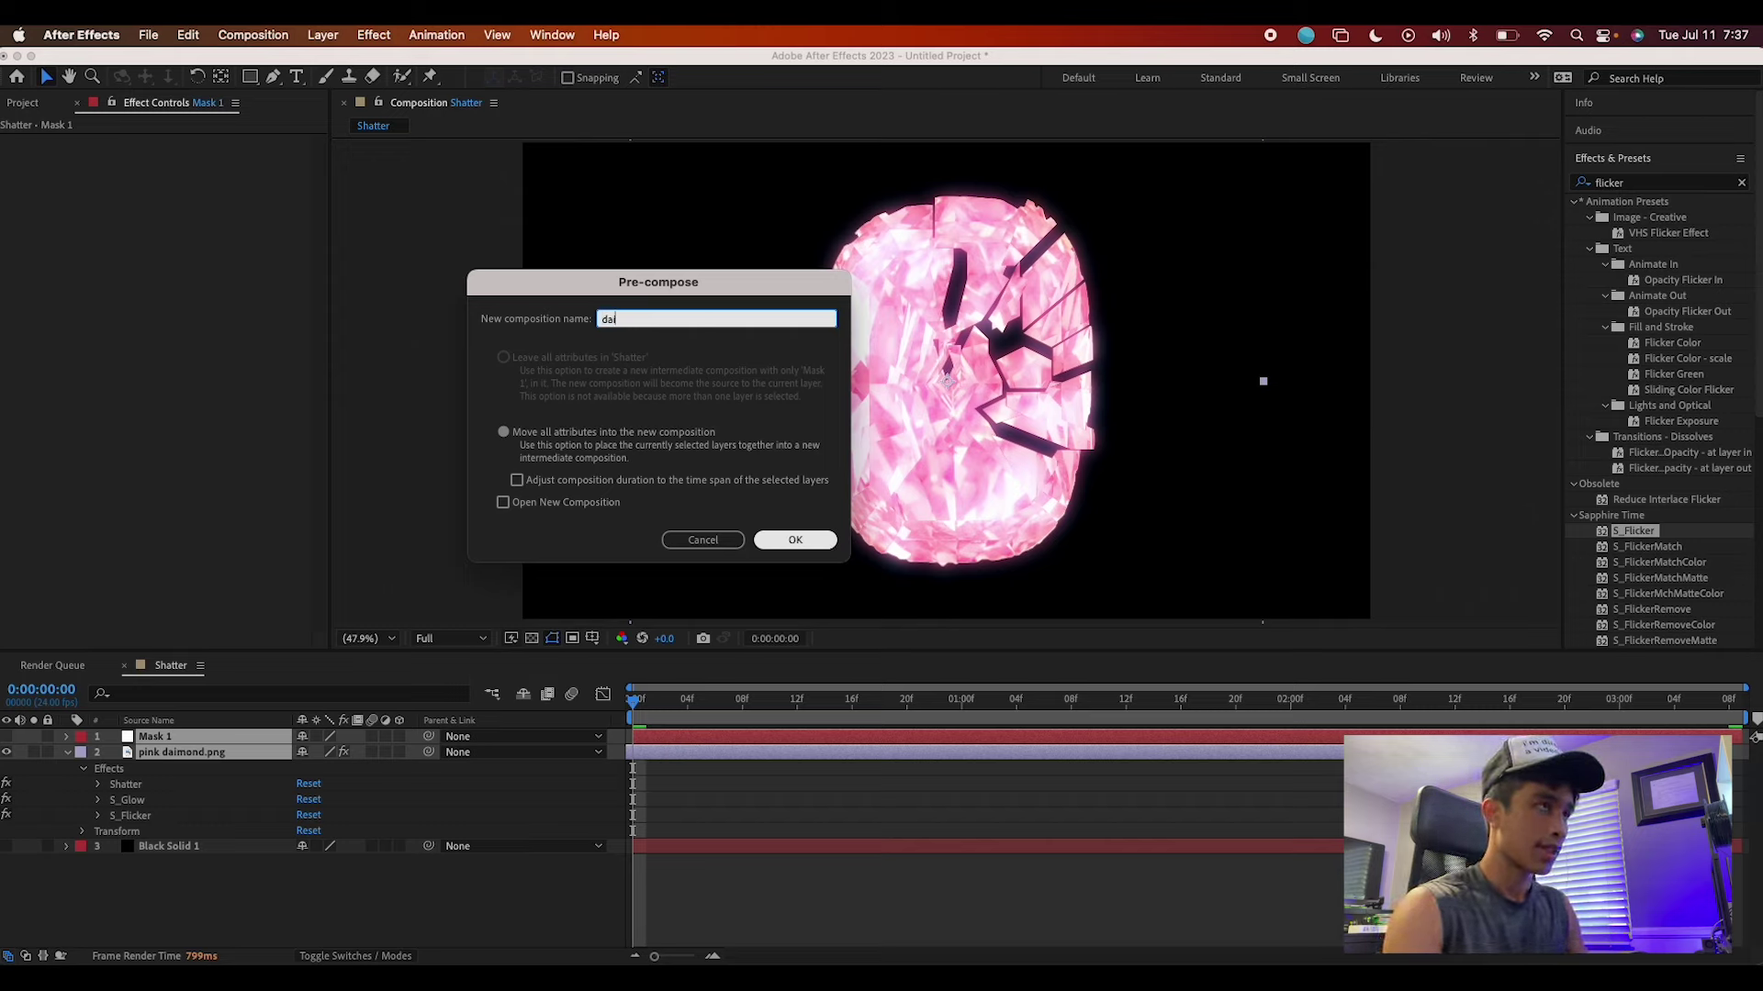
text(mond)
key(Return)
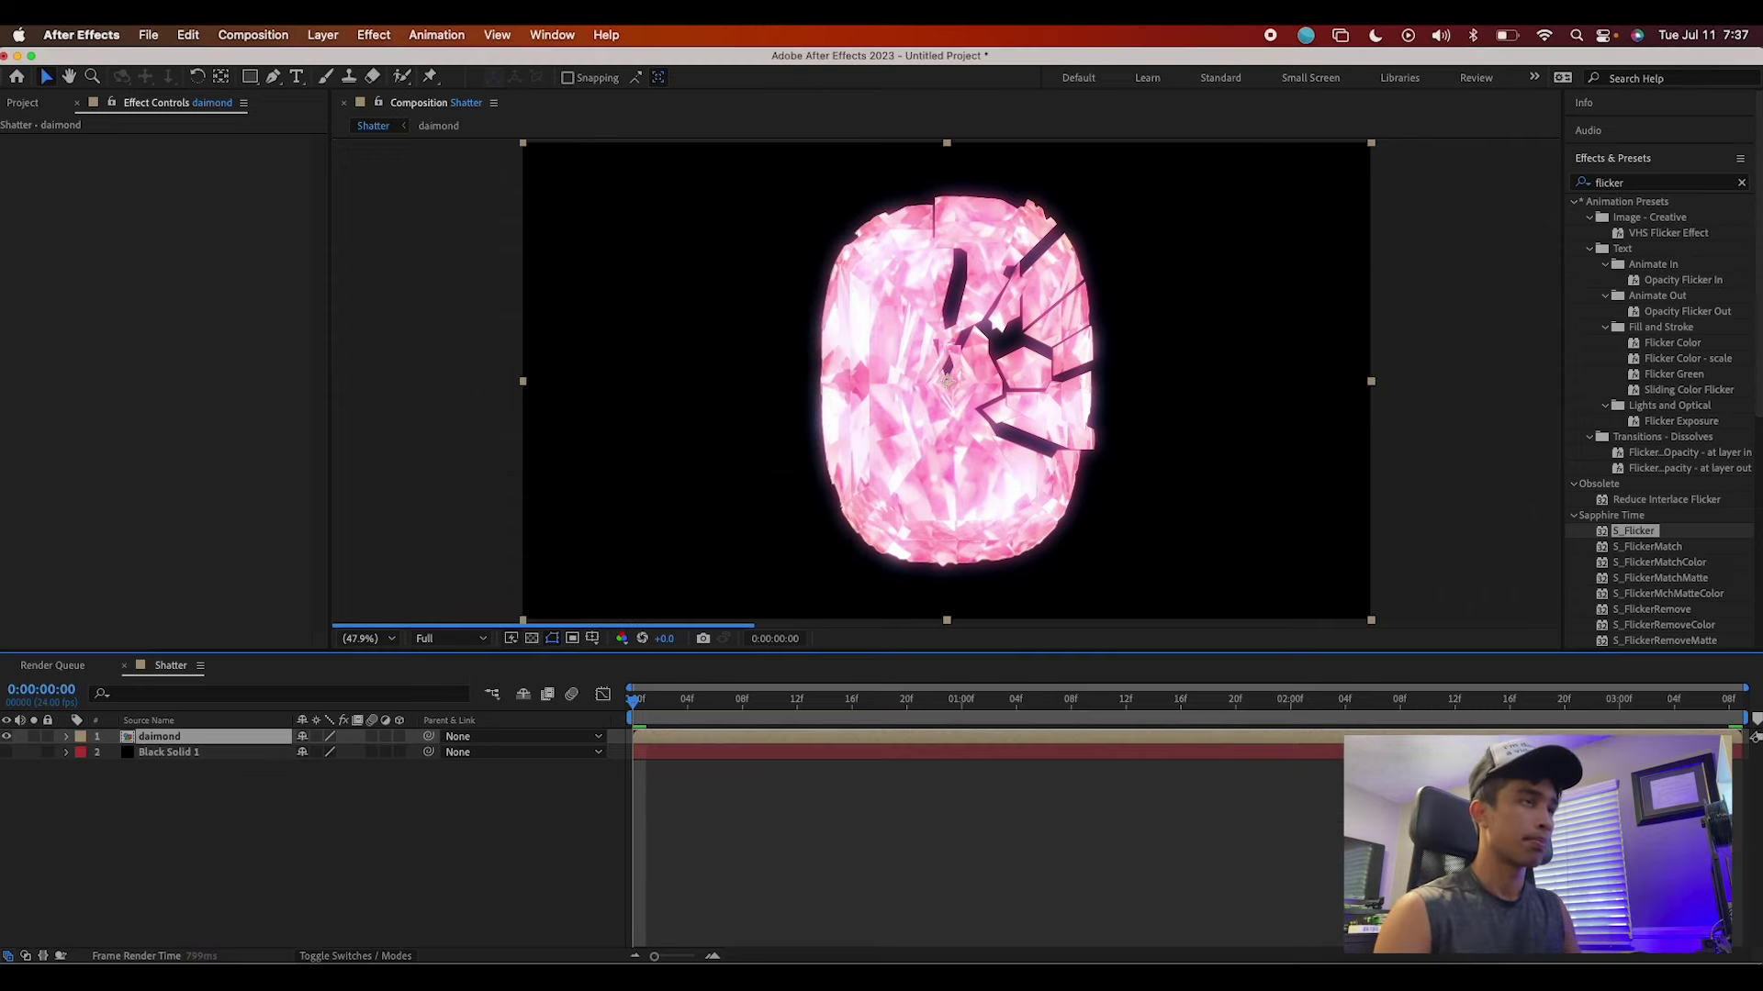
Search the effects for 'shak' and apply S_Shake to the daimond layer
click(1687, 183)
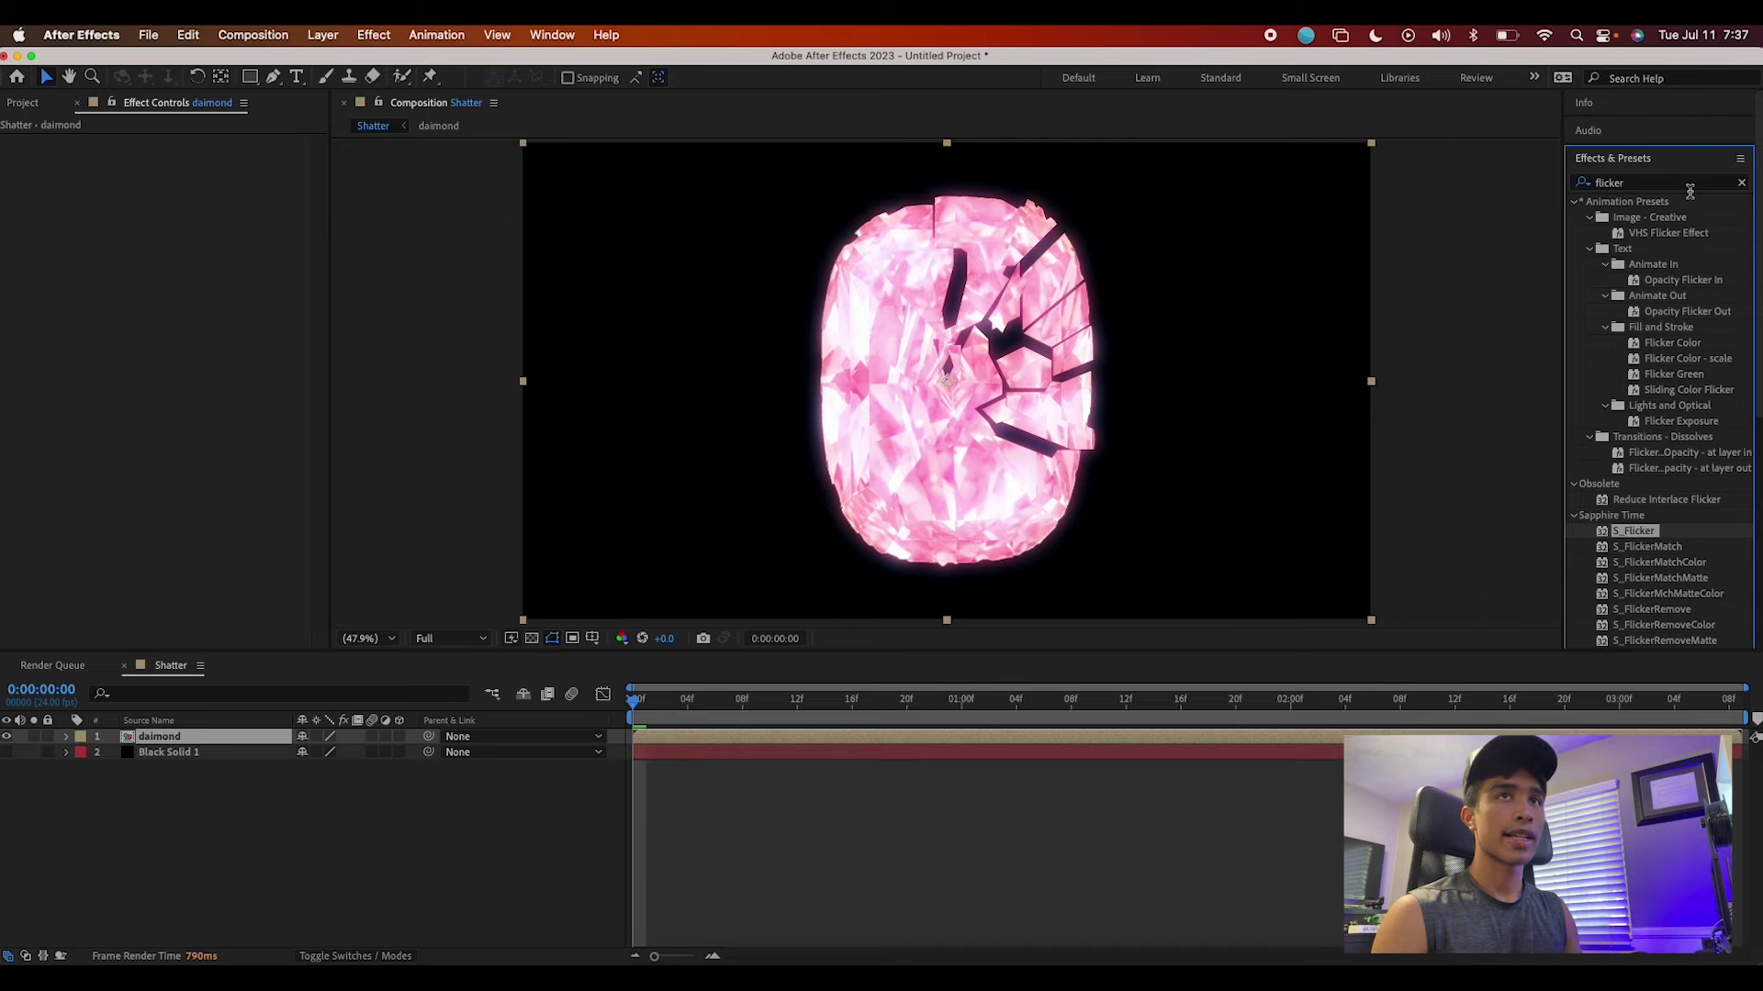
text(shak)
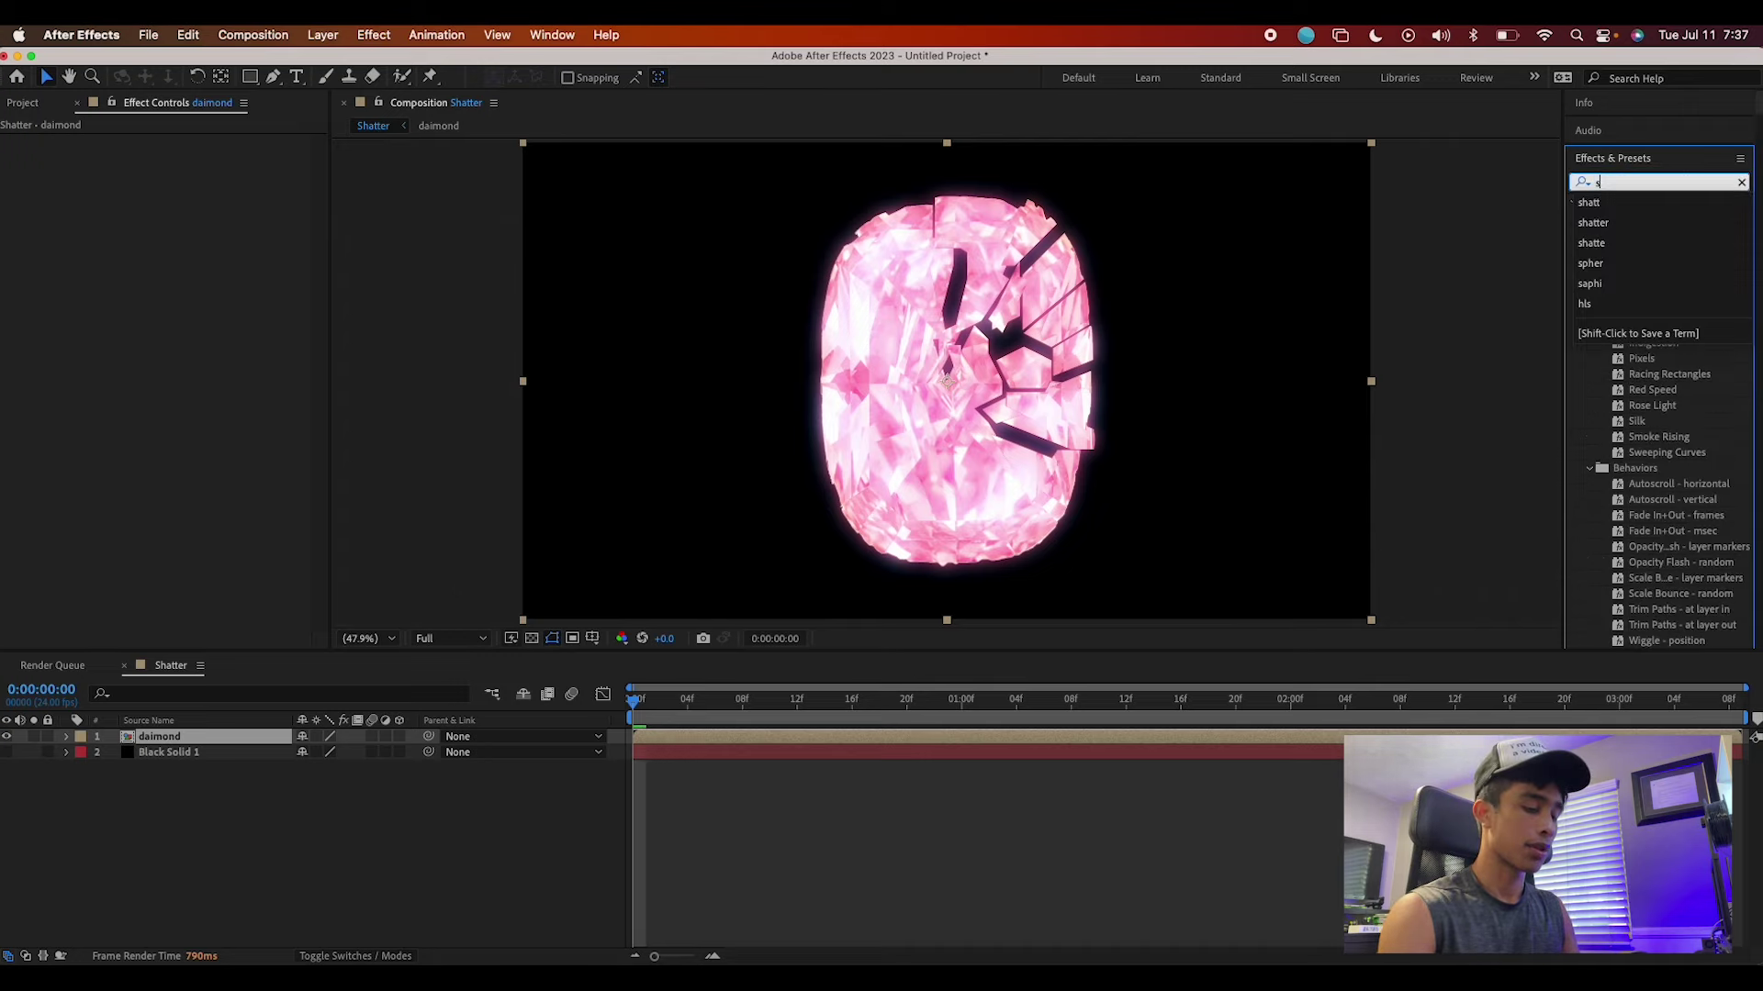
click(1689, 248)
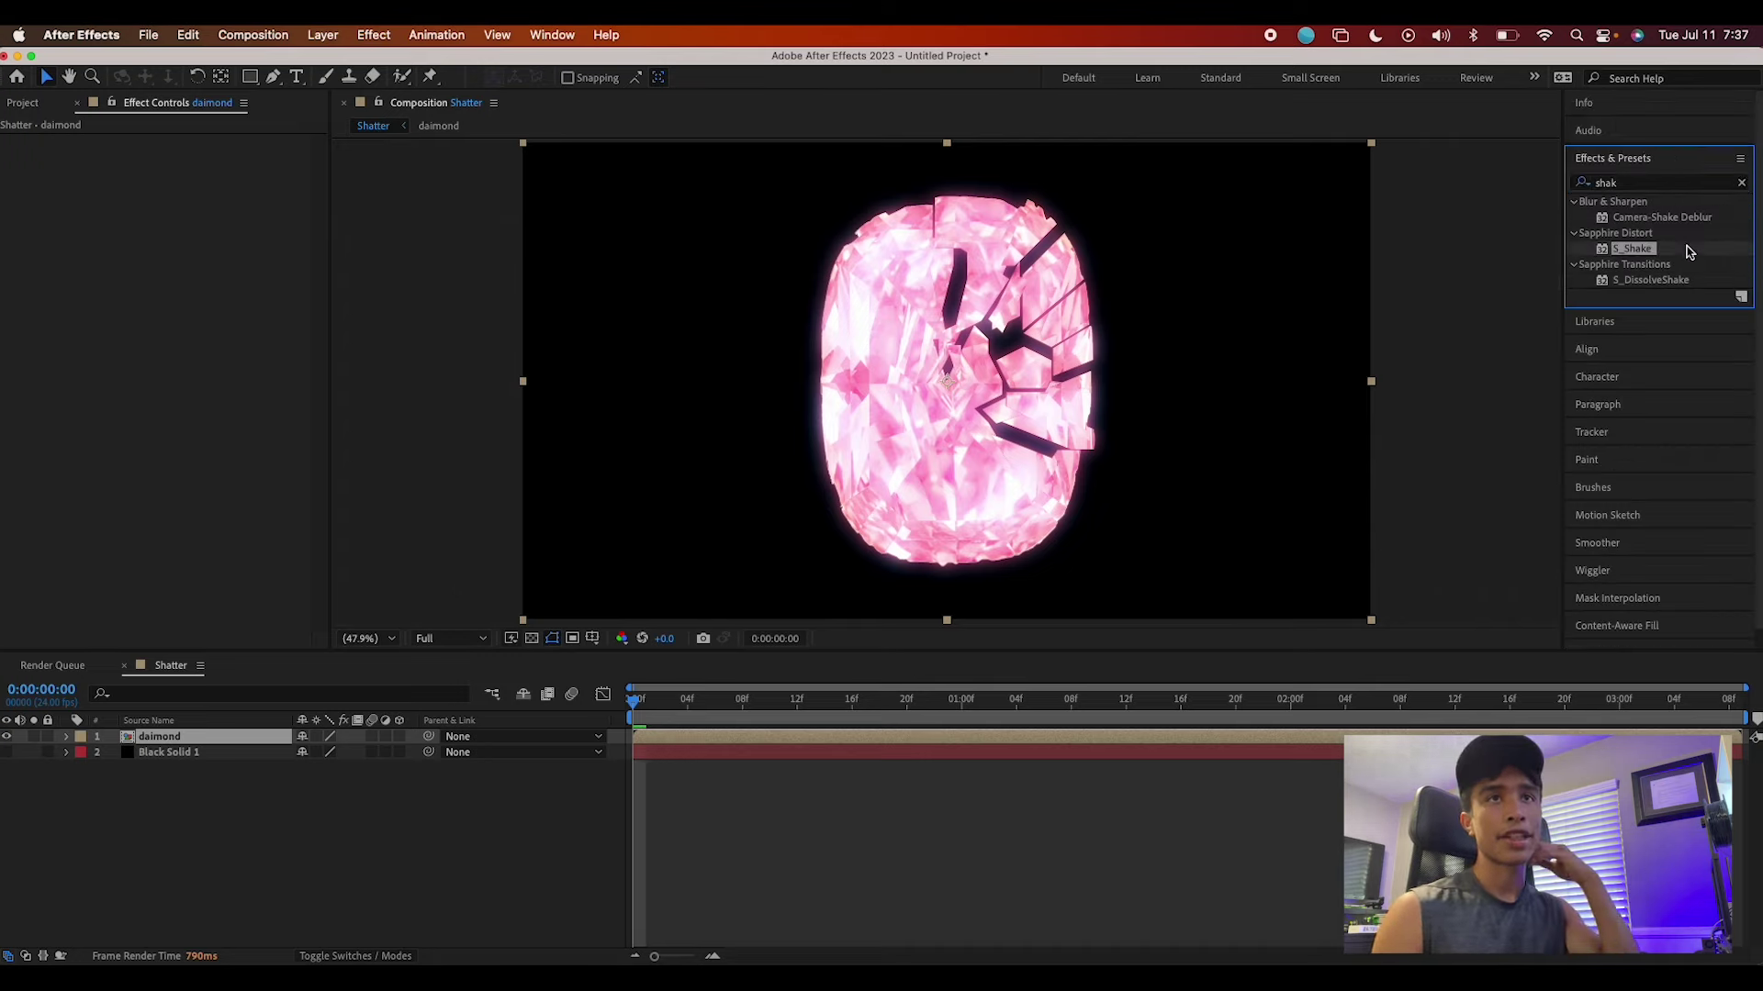
drag(1689, 248, 1219, 580)
drag(801, 774, 805, 738)
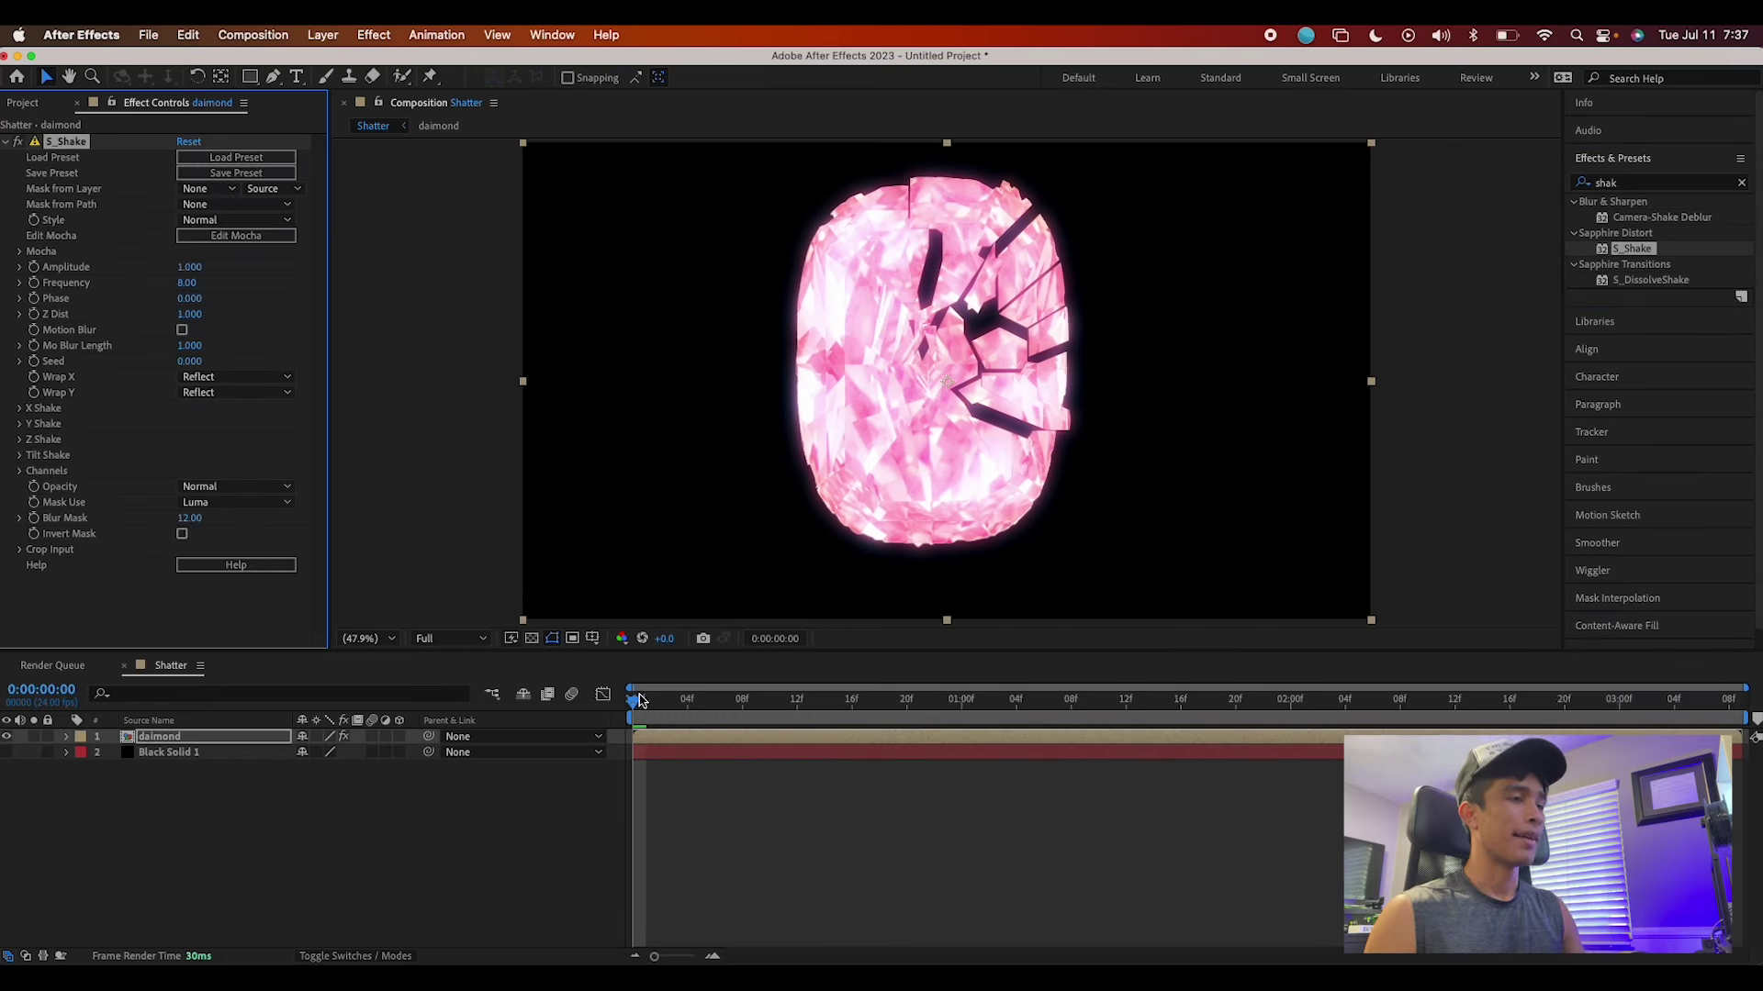
Keyframe the S_Shake Amplitude for a brief shake that settles to 0.000
click(640, 700)
mouse_move(640, 716)
mouse_down()
mouse_move(779, 703)
mouse_move(645, 702)
mouse_up()
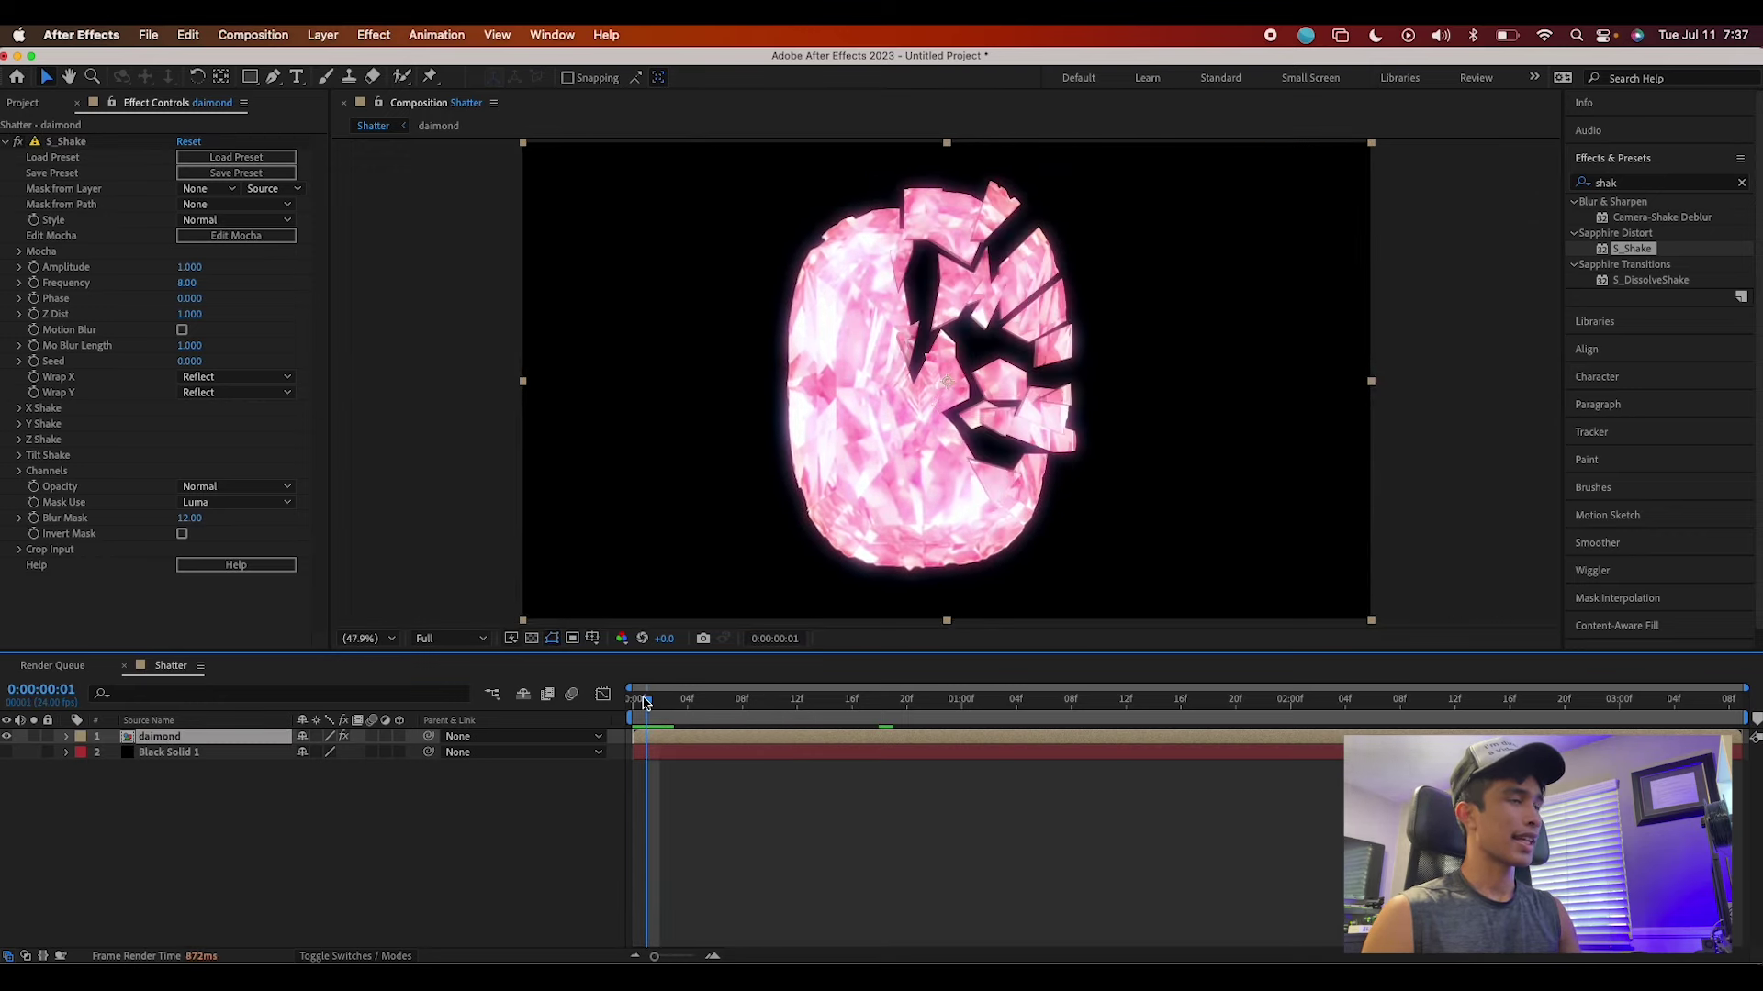
click(191, 267)
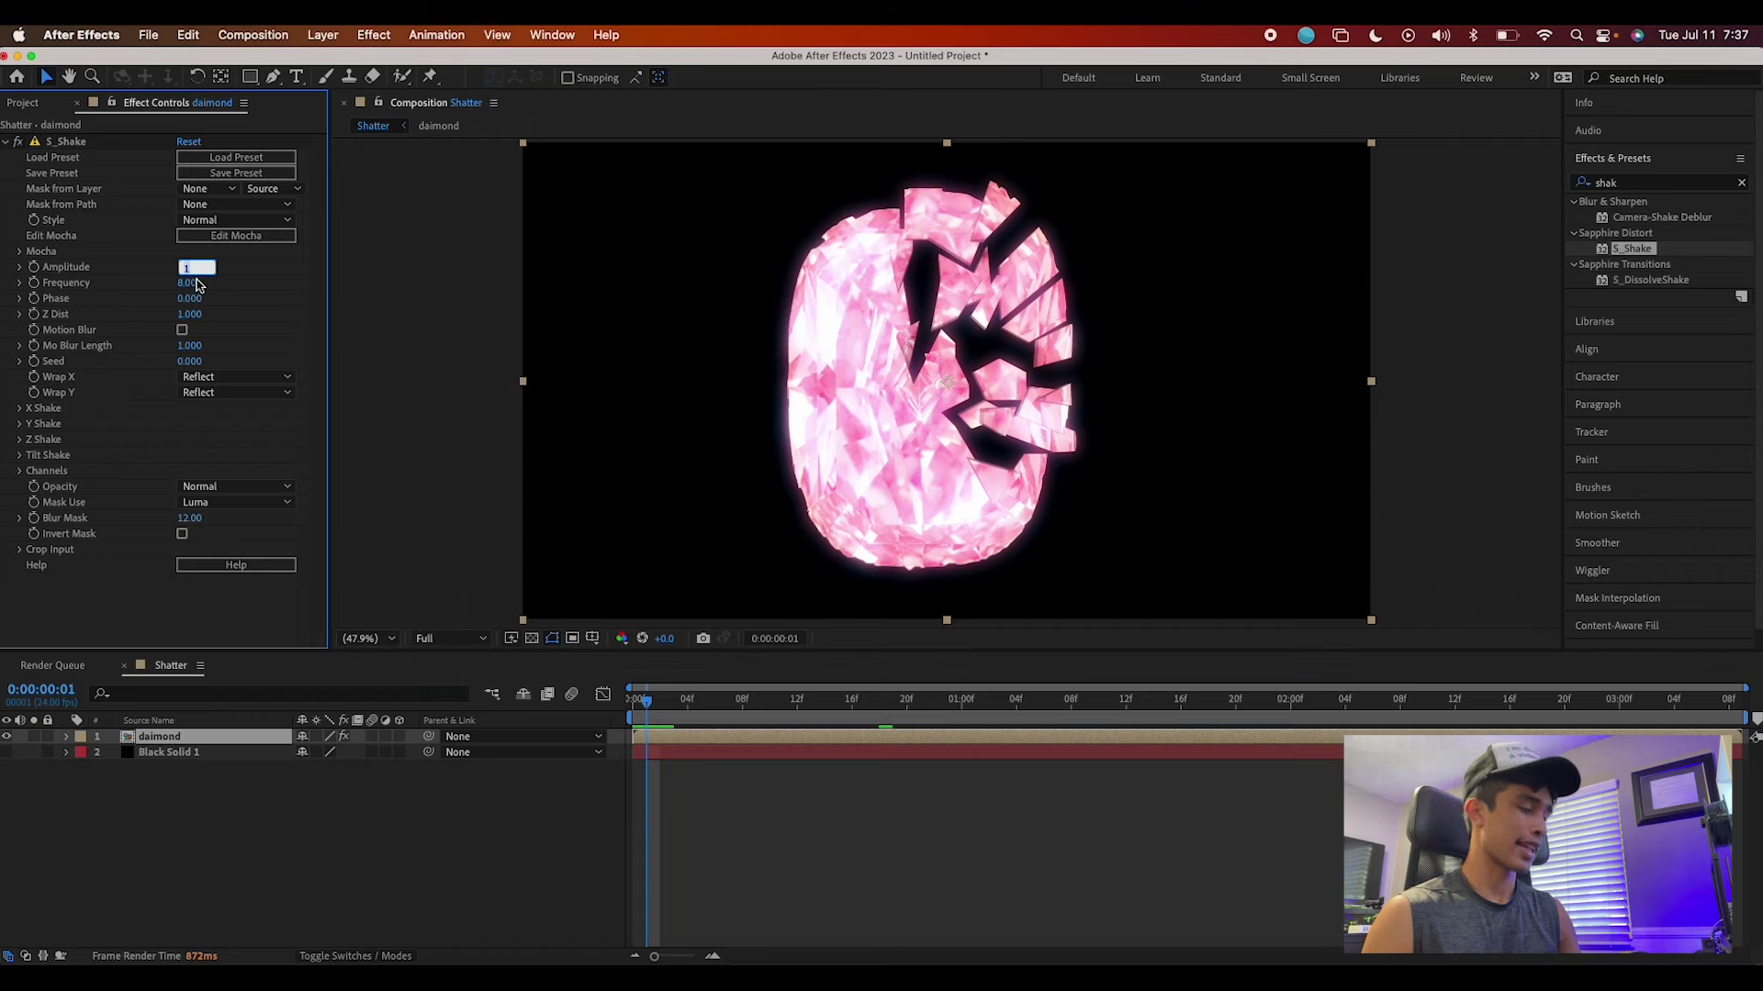
text(1)
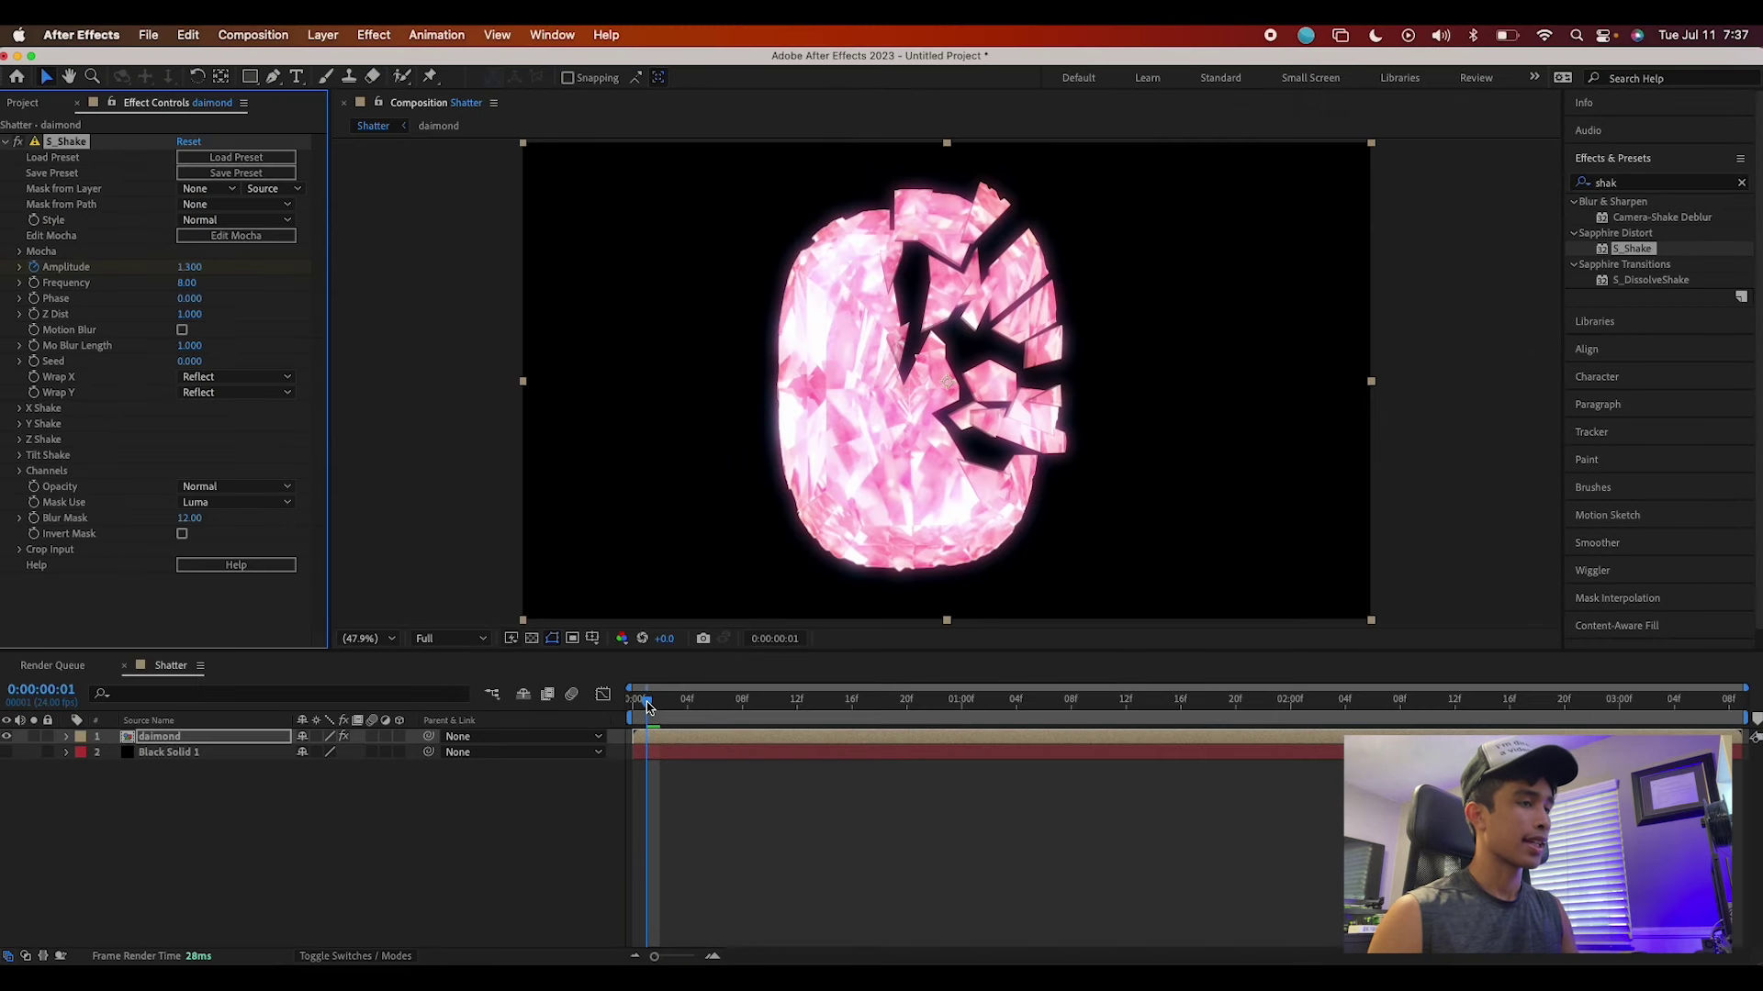
drag(647, 705, 619, 717)
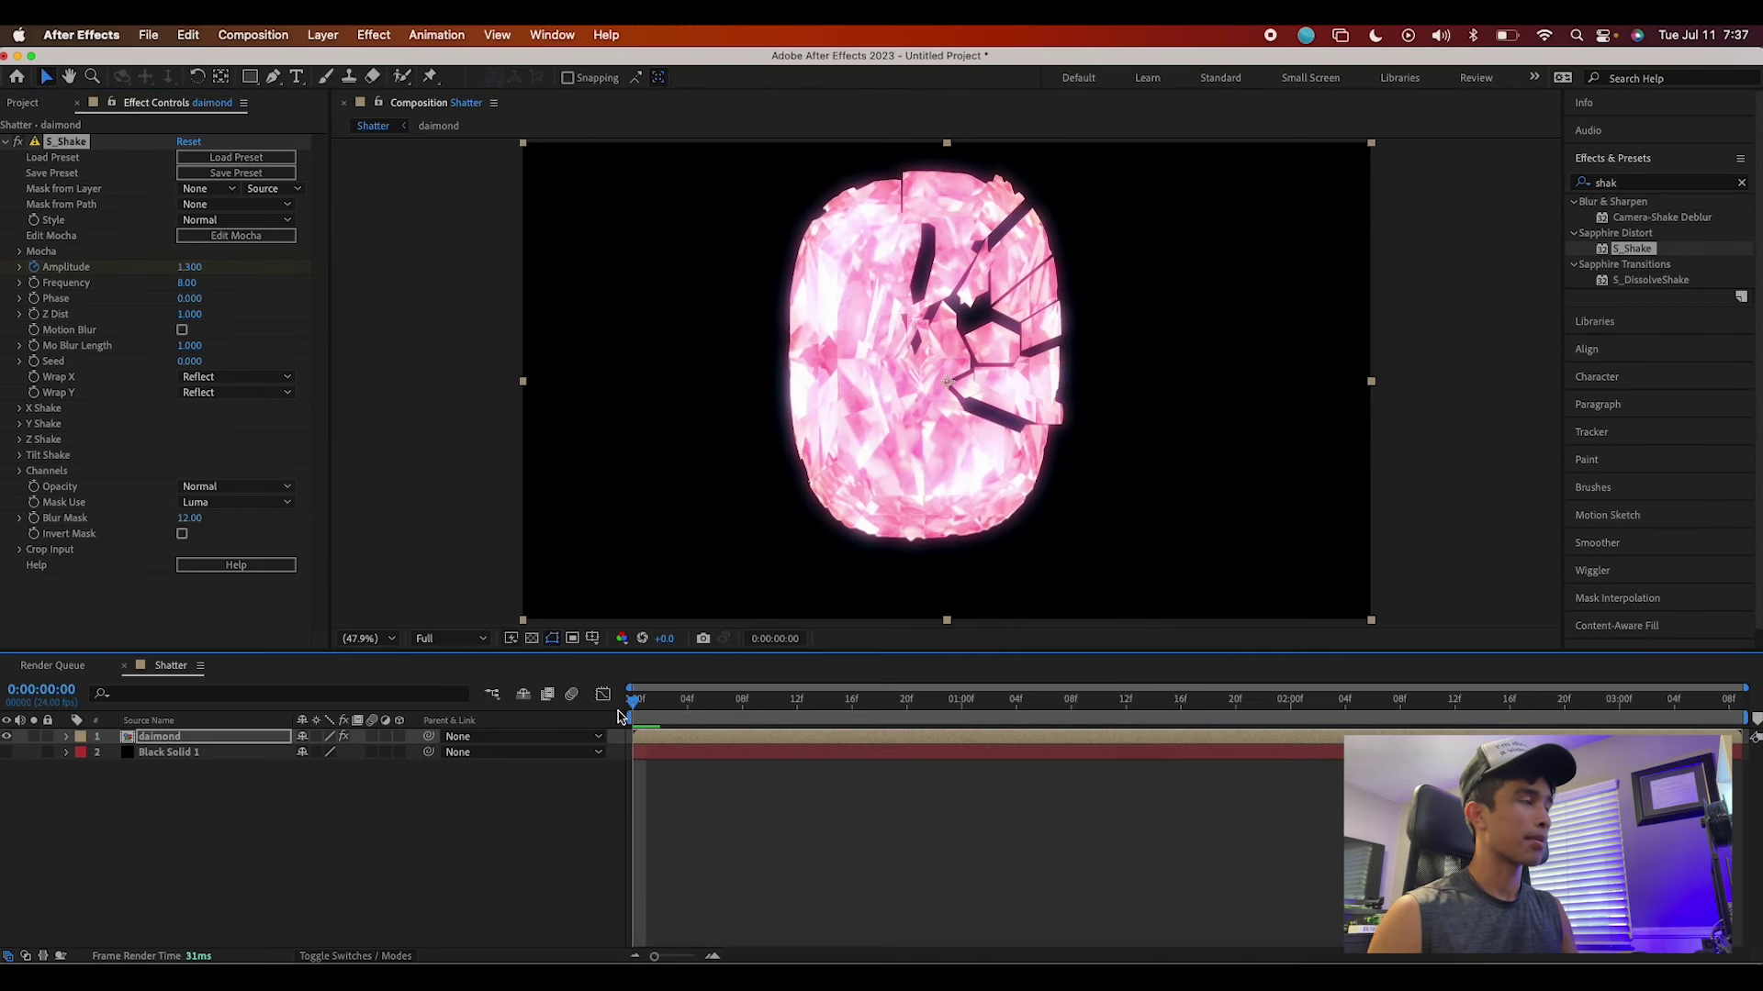
drag(189, 267, 0, 287)
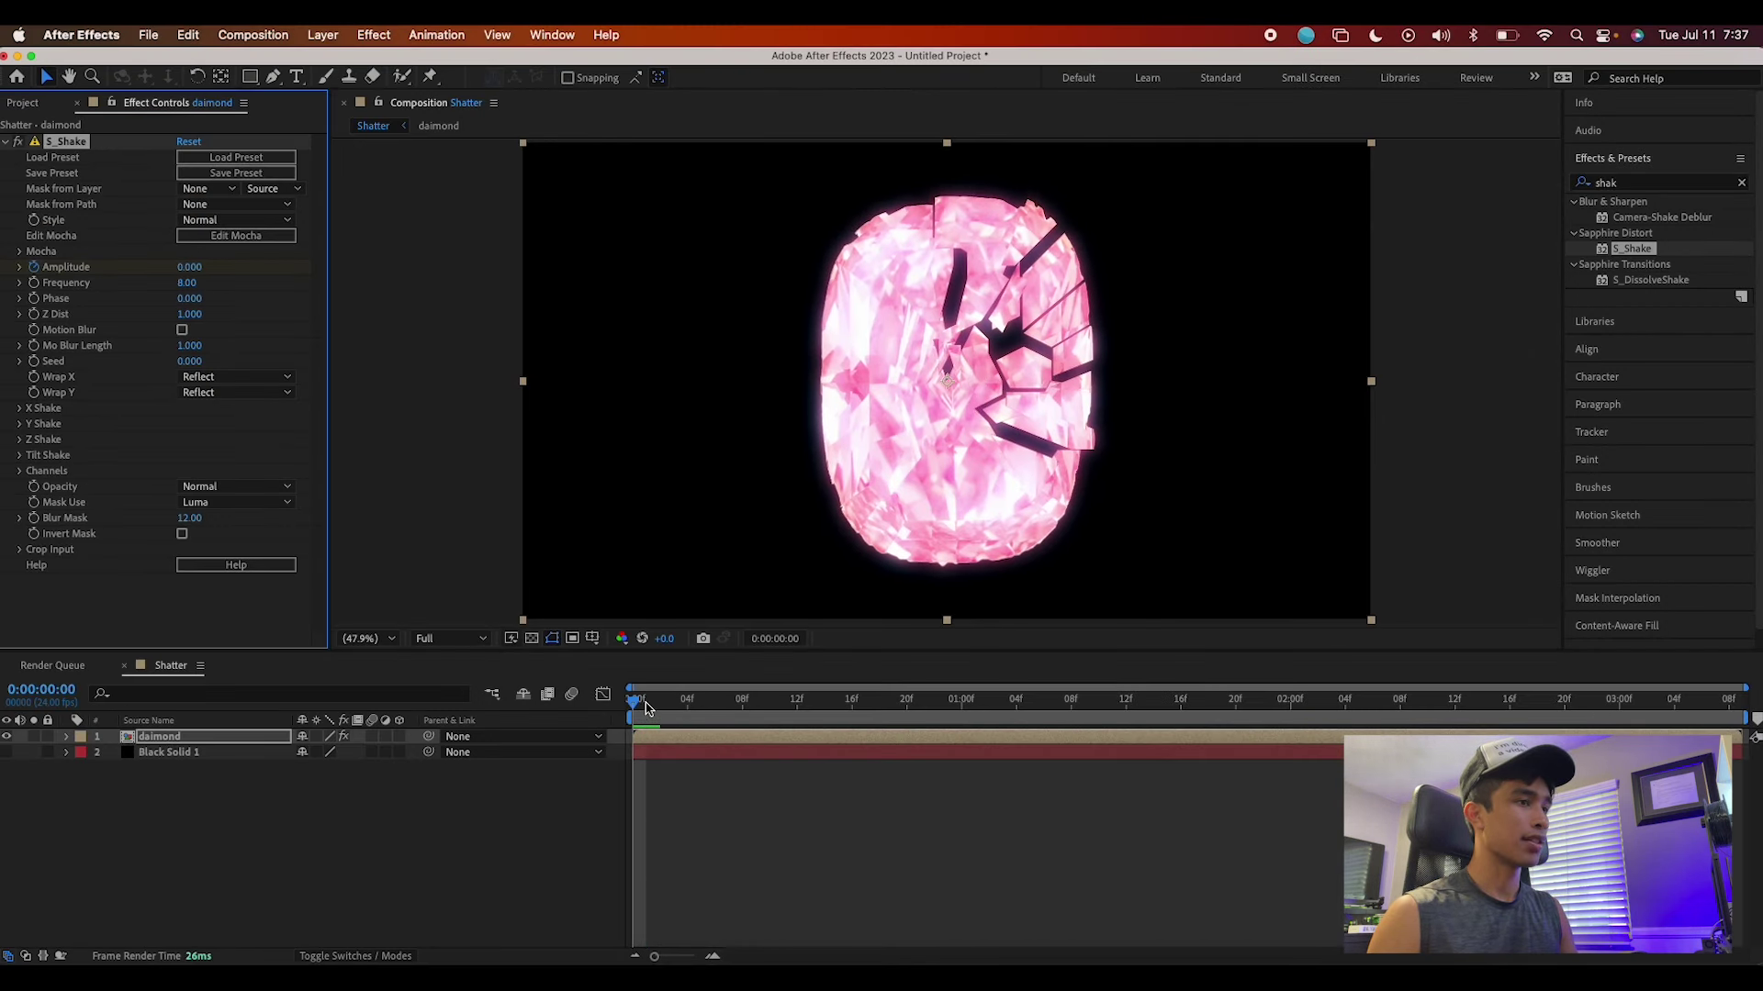
key(super+z)
key(space)
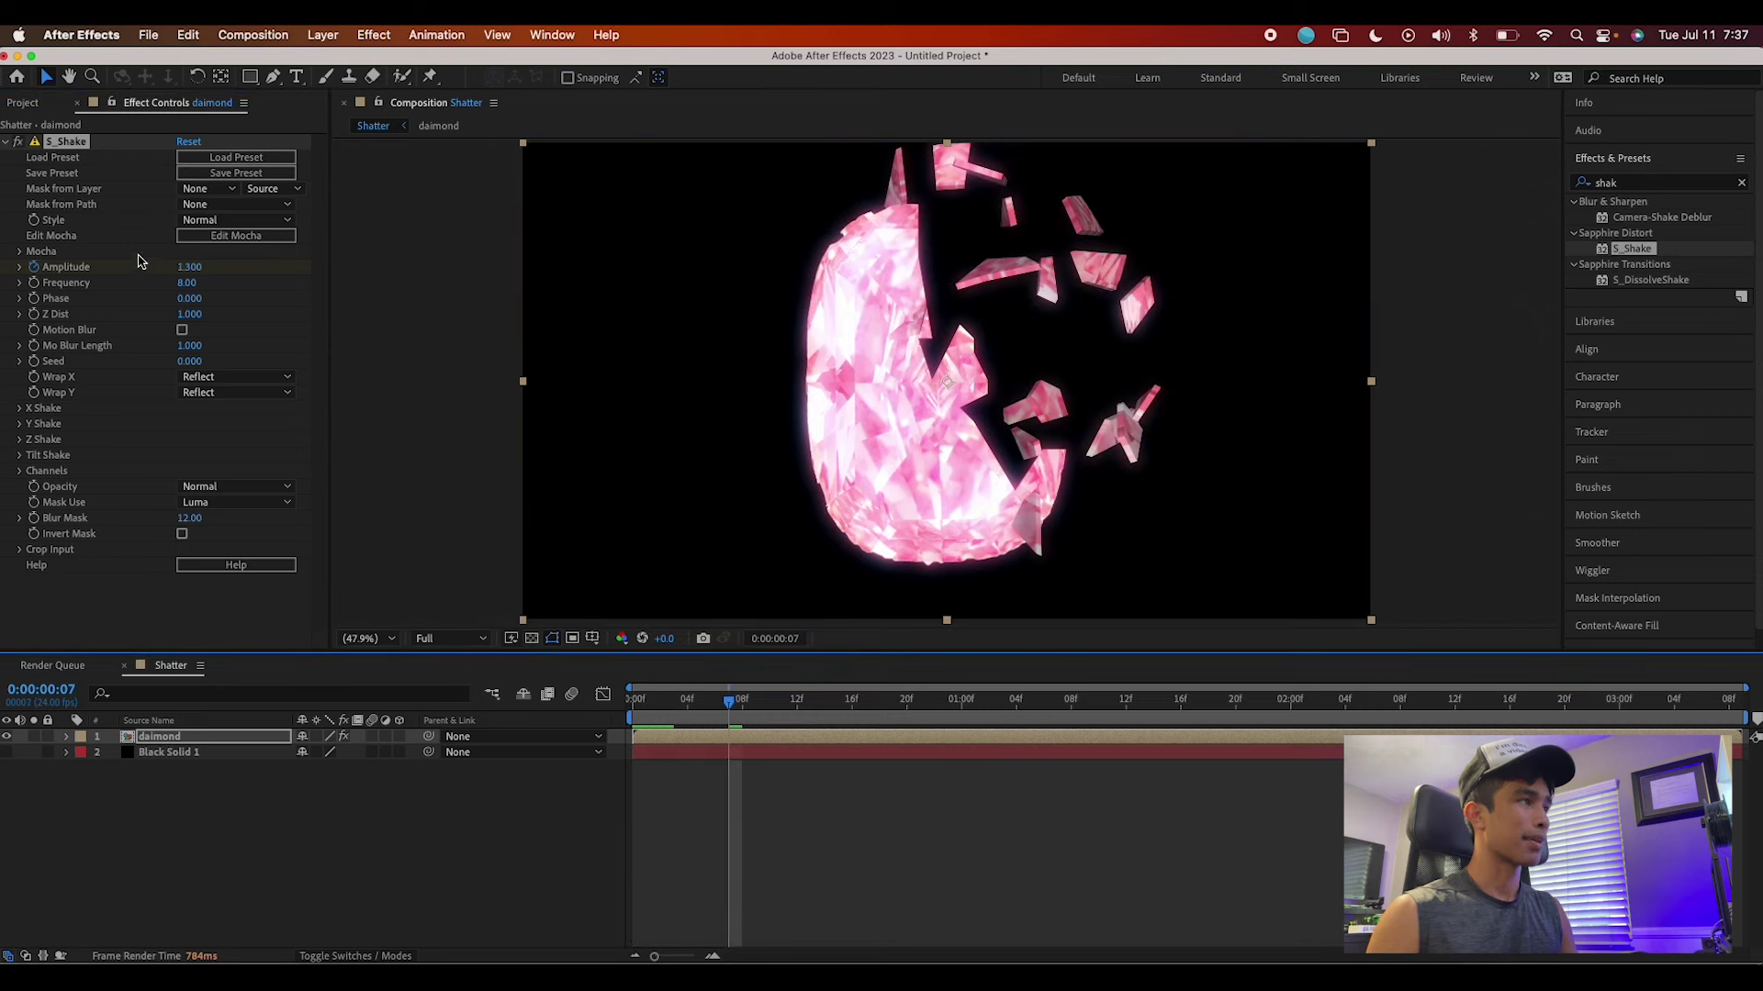
drag(189, 267, 422, 548)
key(space)
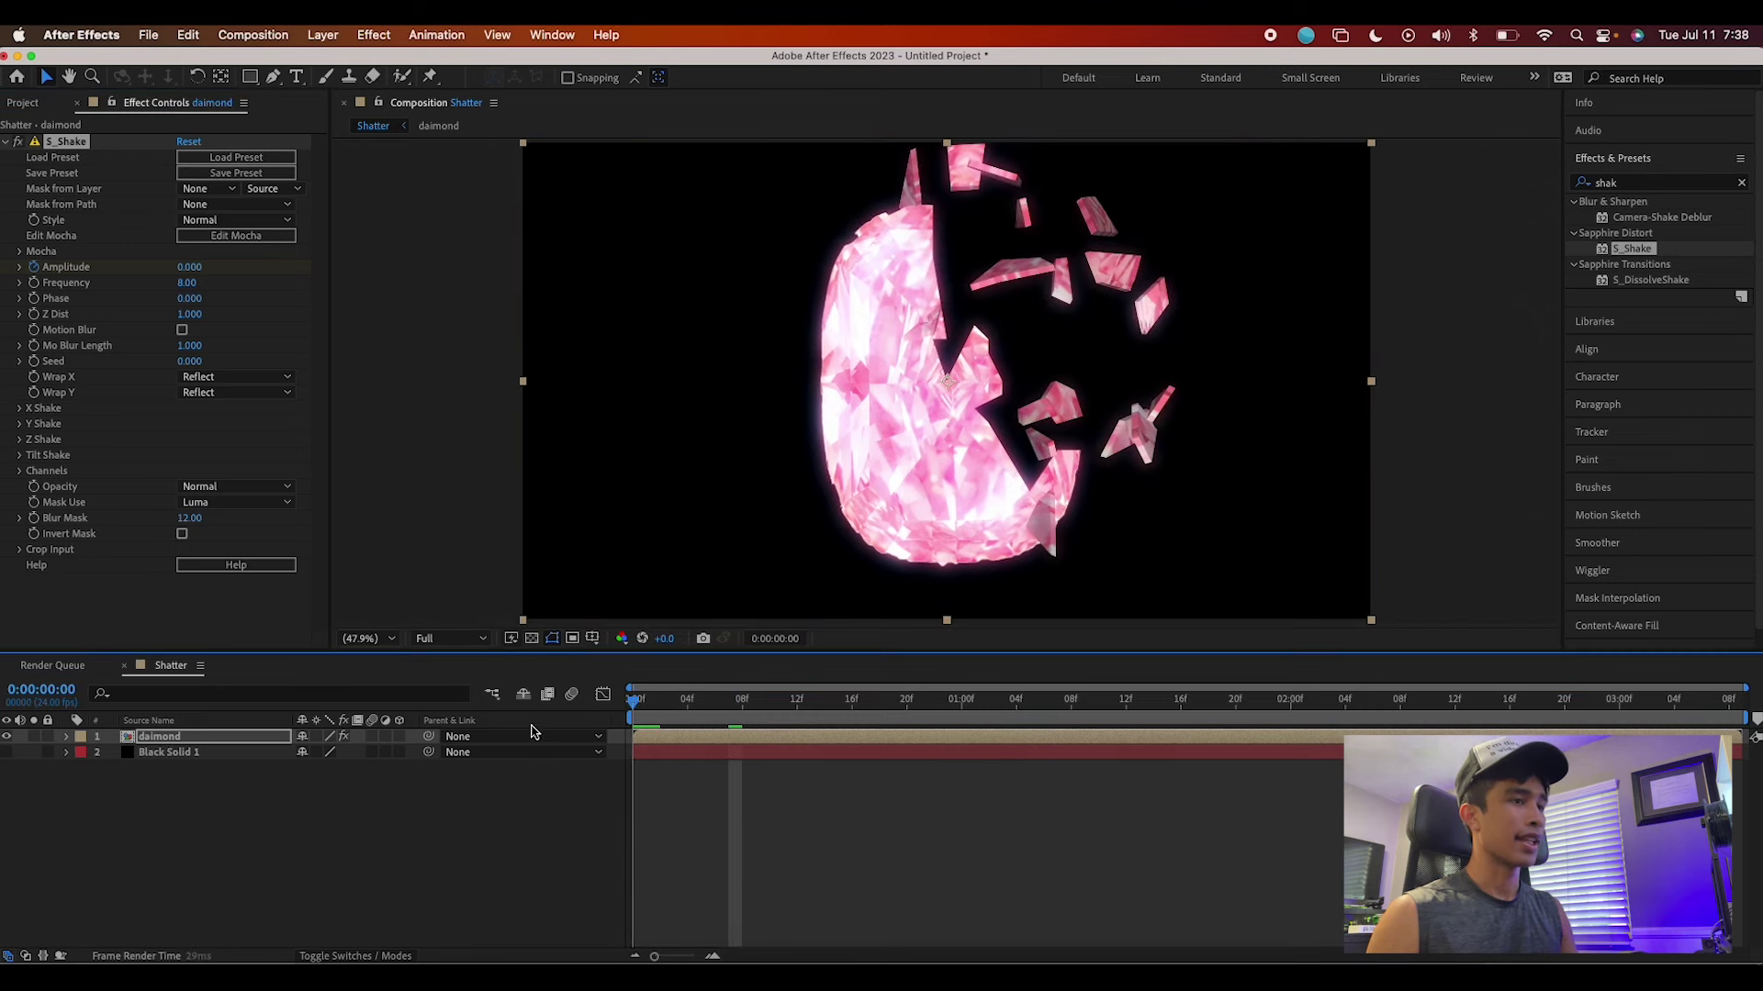
key(space)
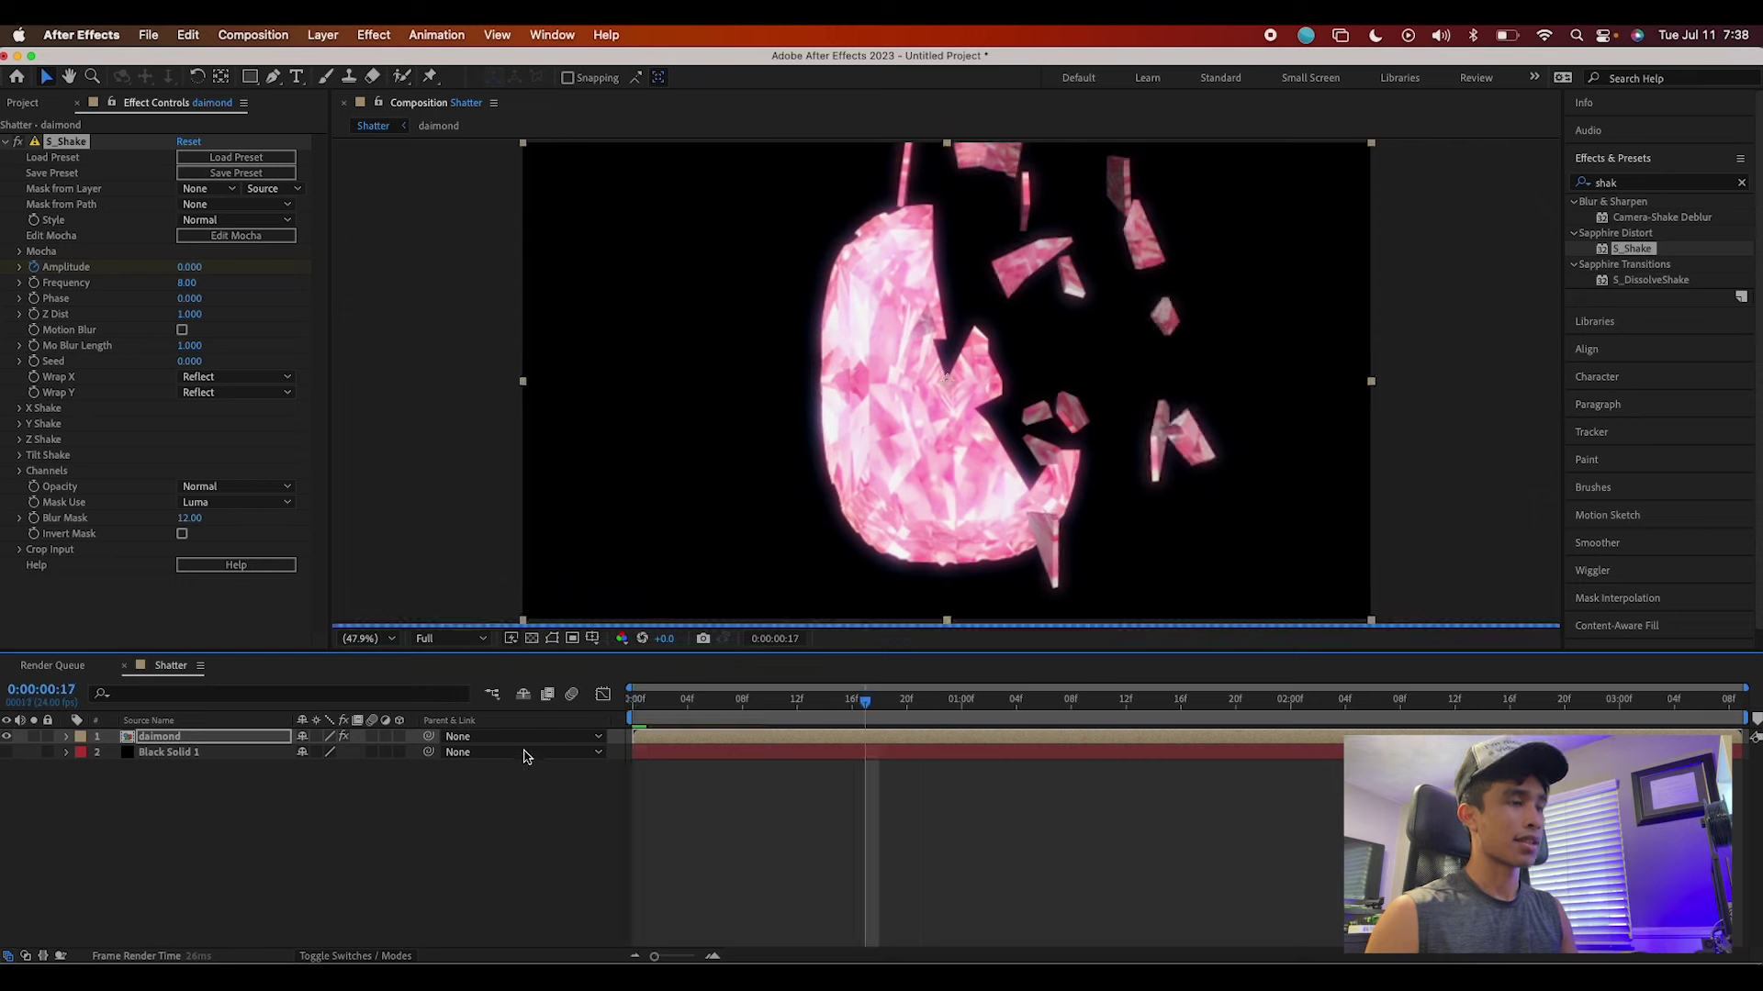
Turn on S_Shake motion blur and preview the shake around frame 5
click(182, 329)
click(684, 714)
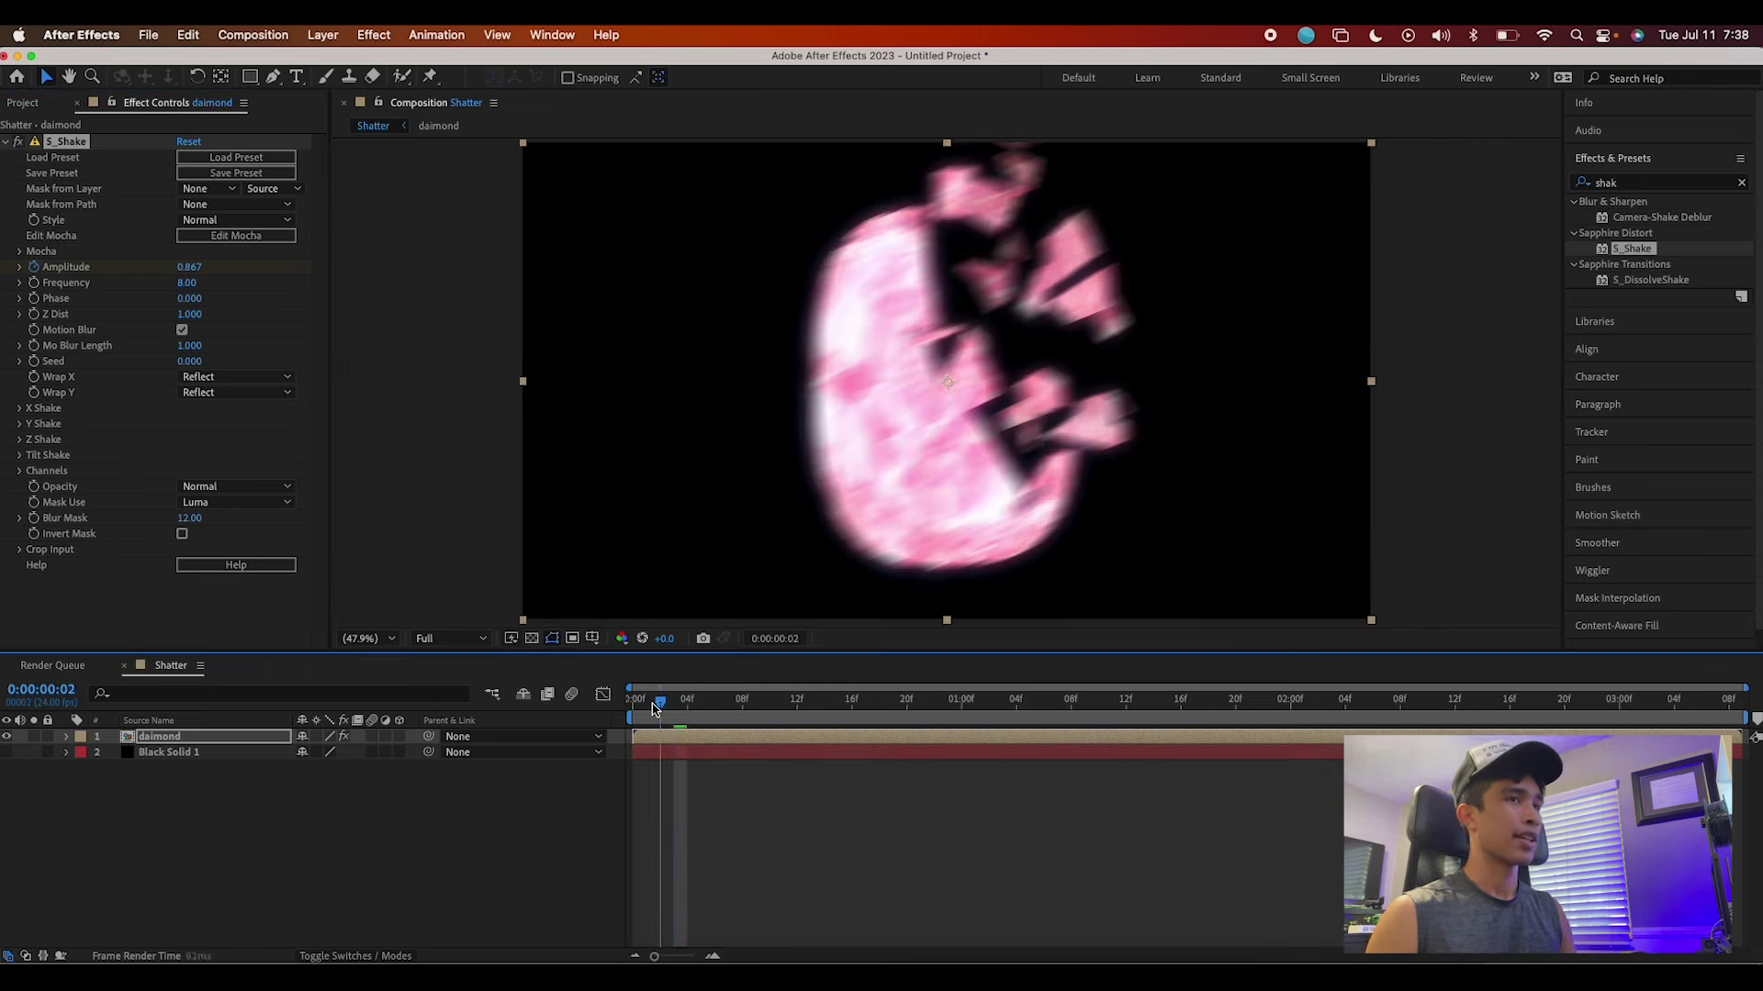
key(space)
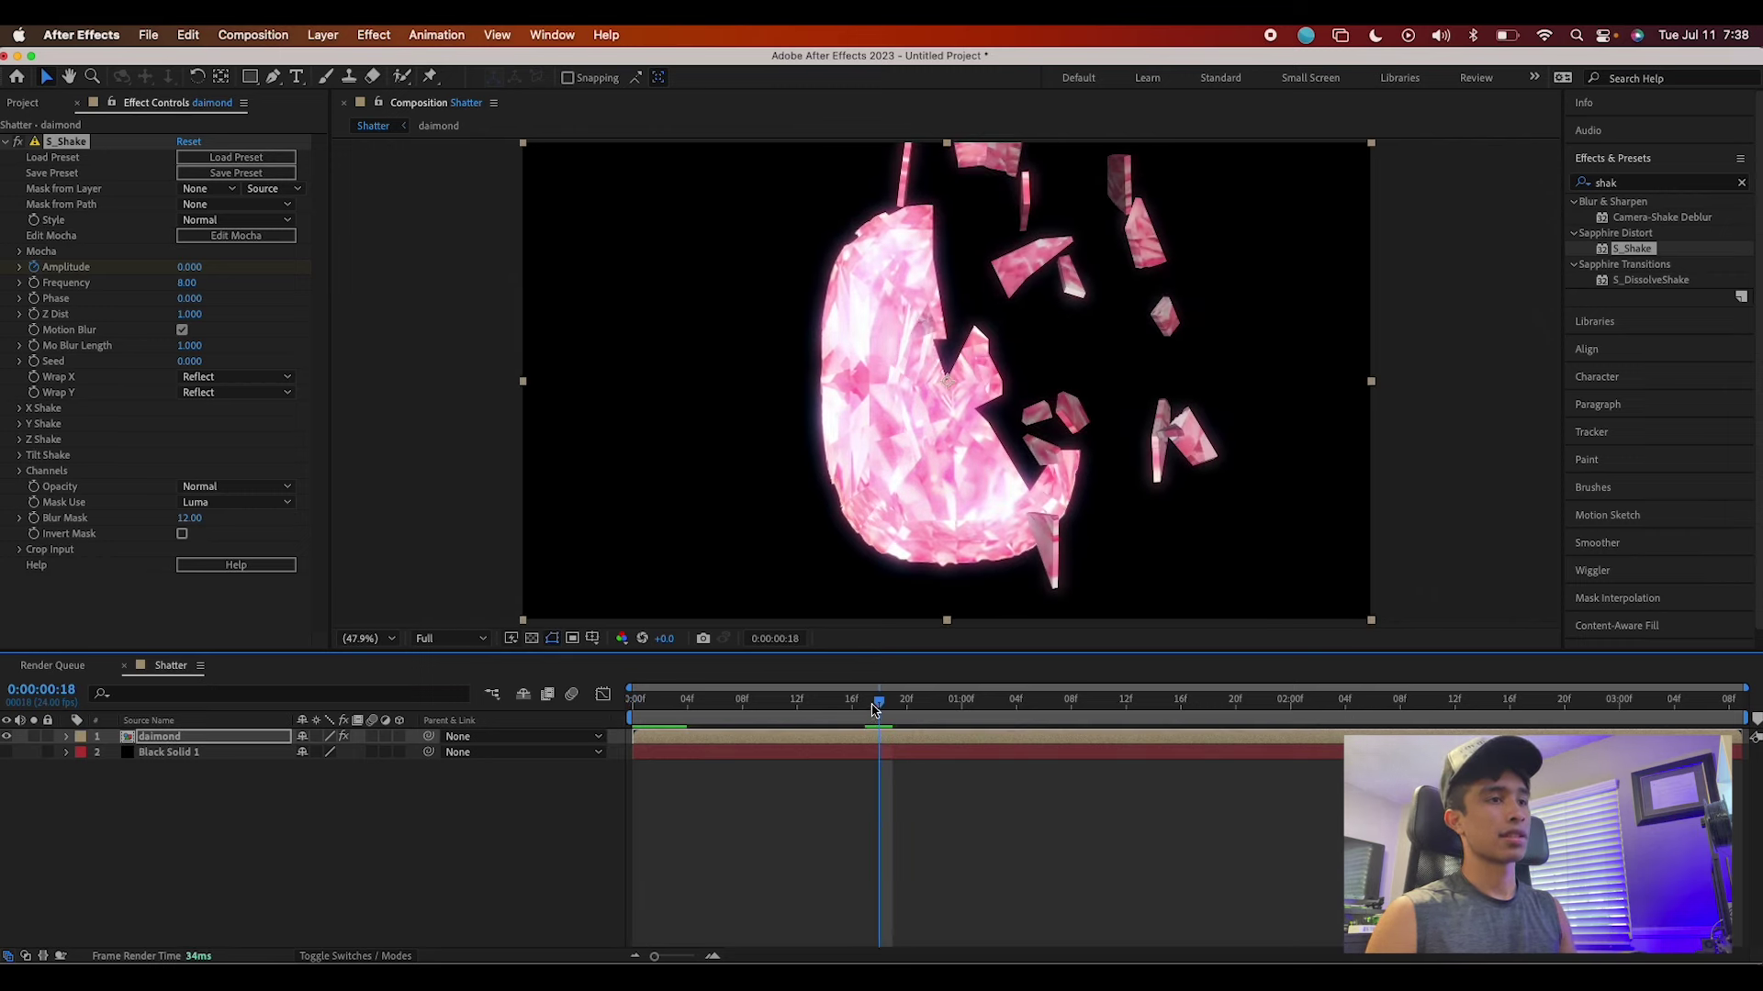
key(space)
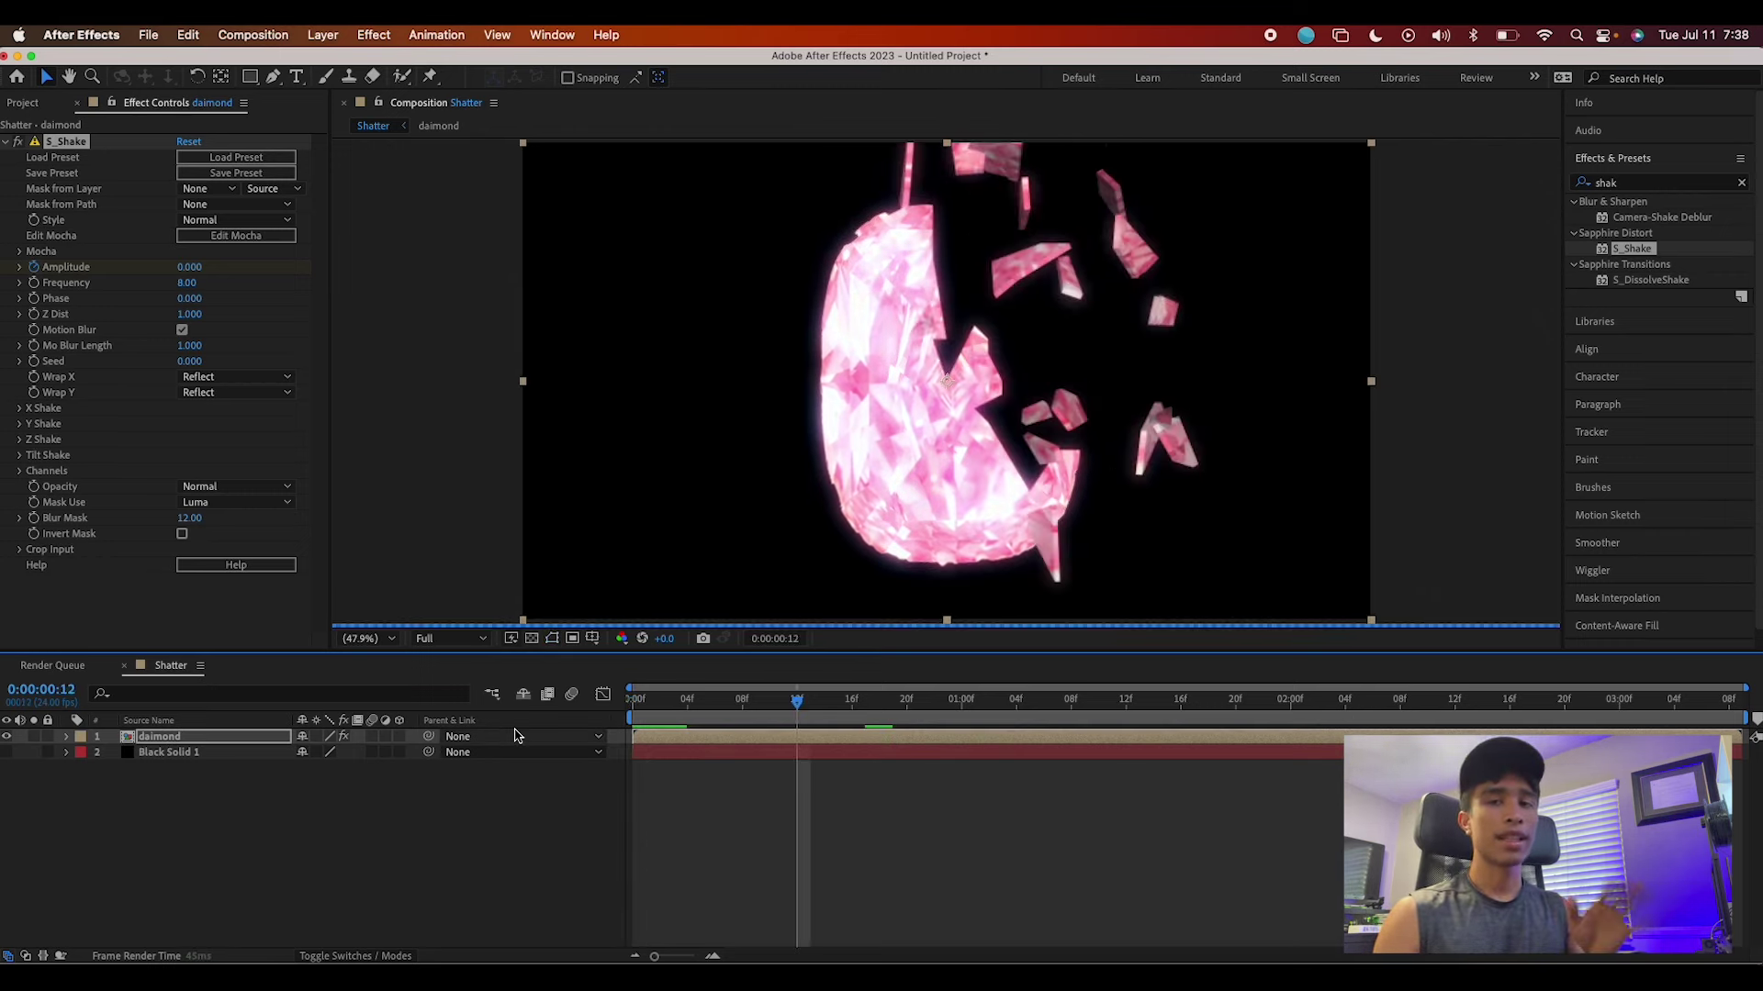
drag(683, 731, 646, 751)
key(space)
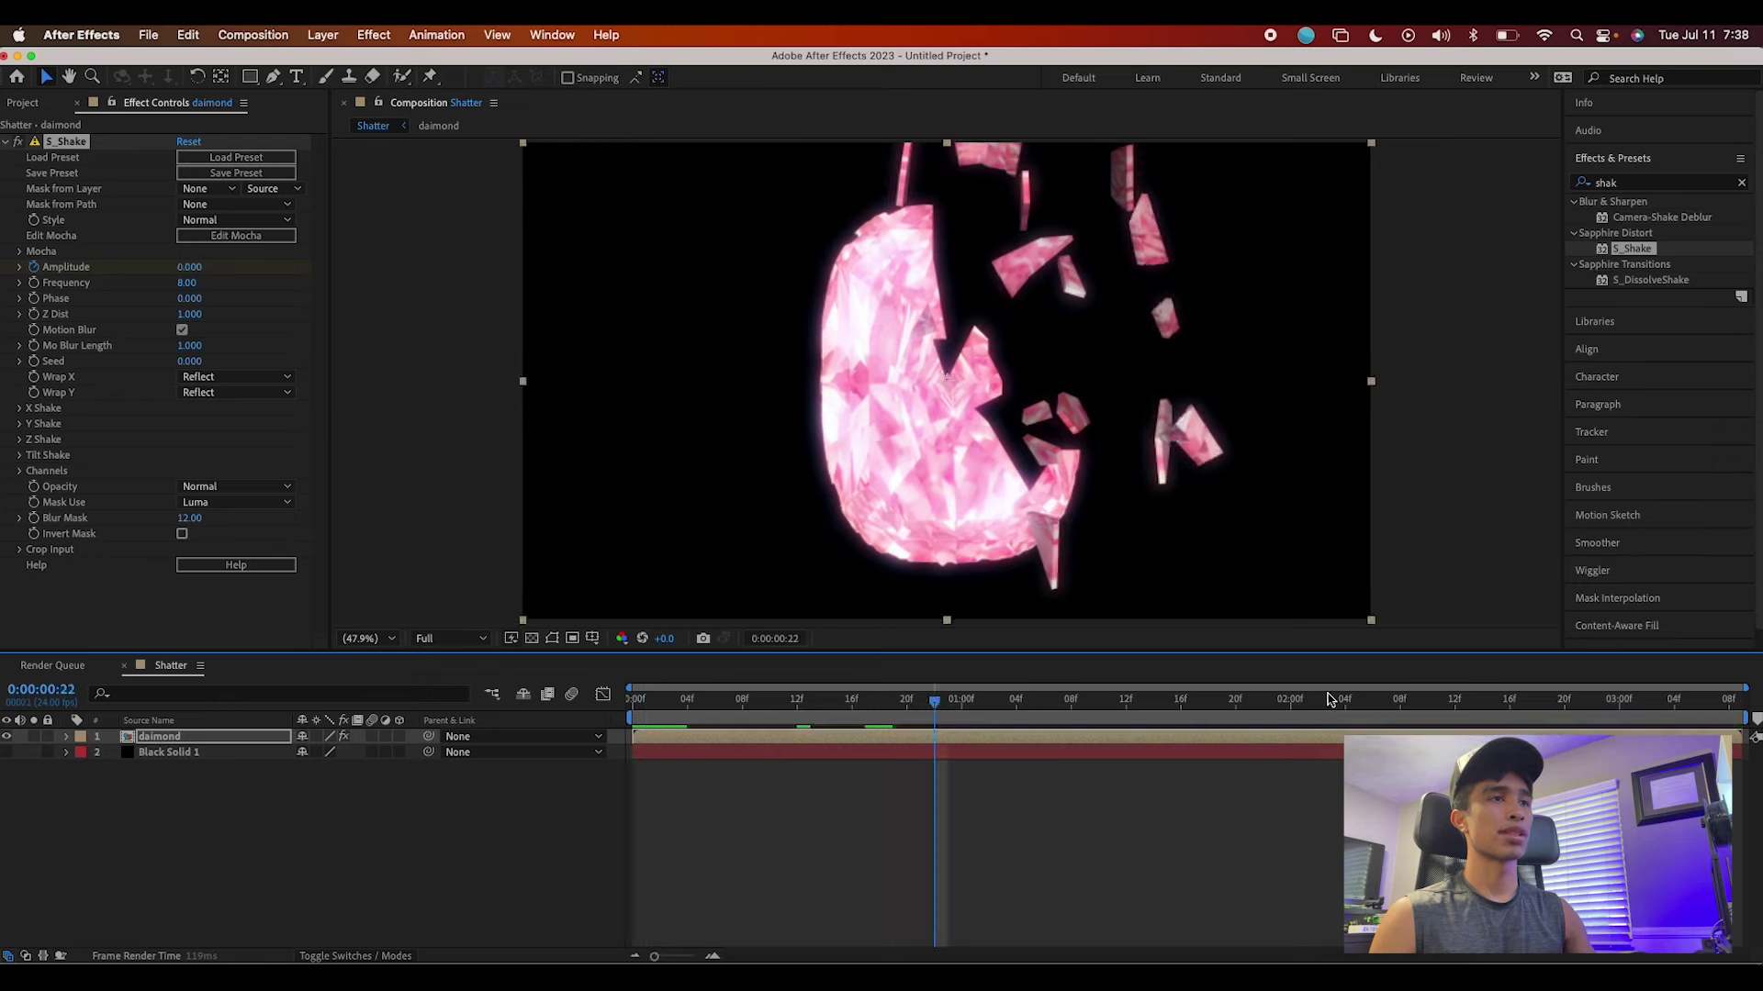
click(701, 700)
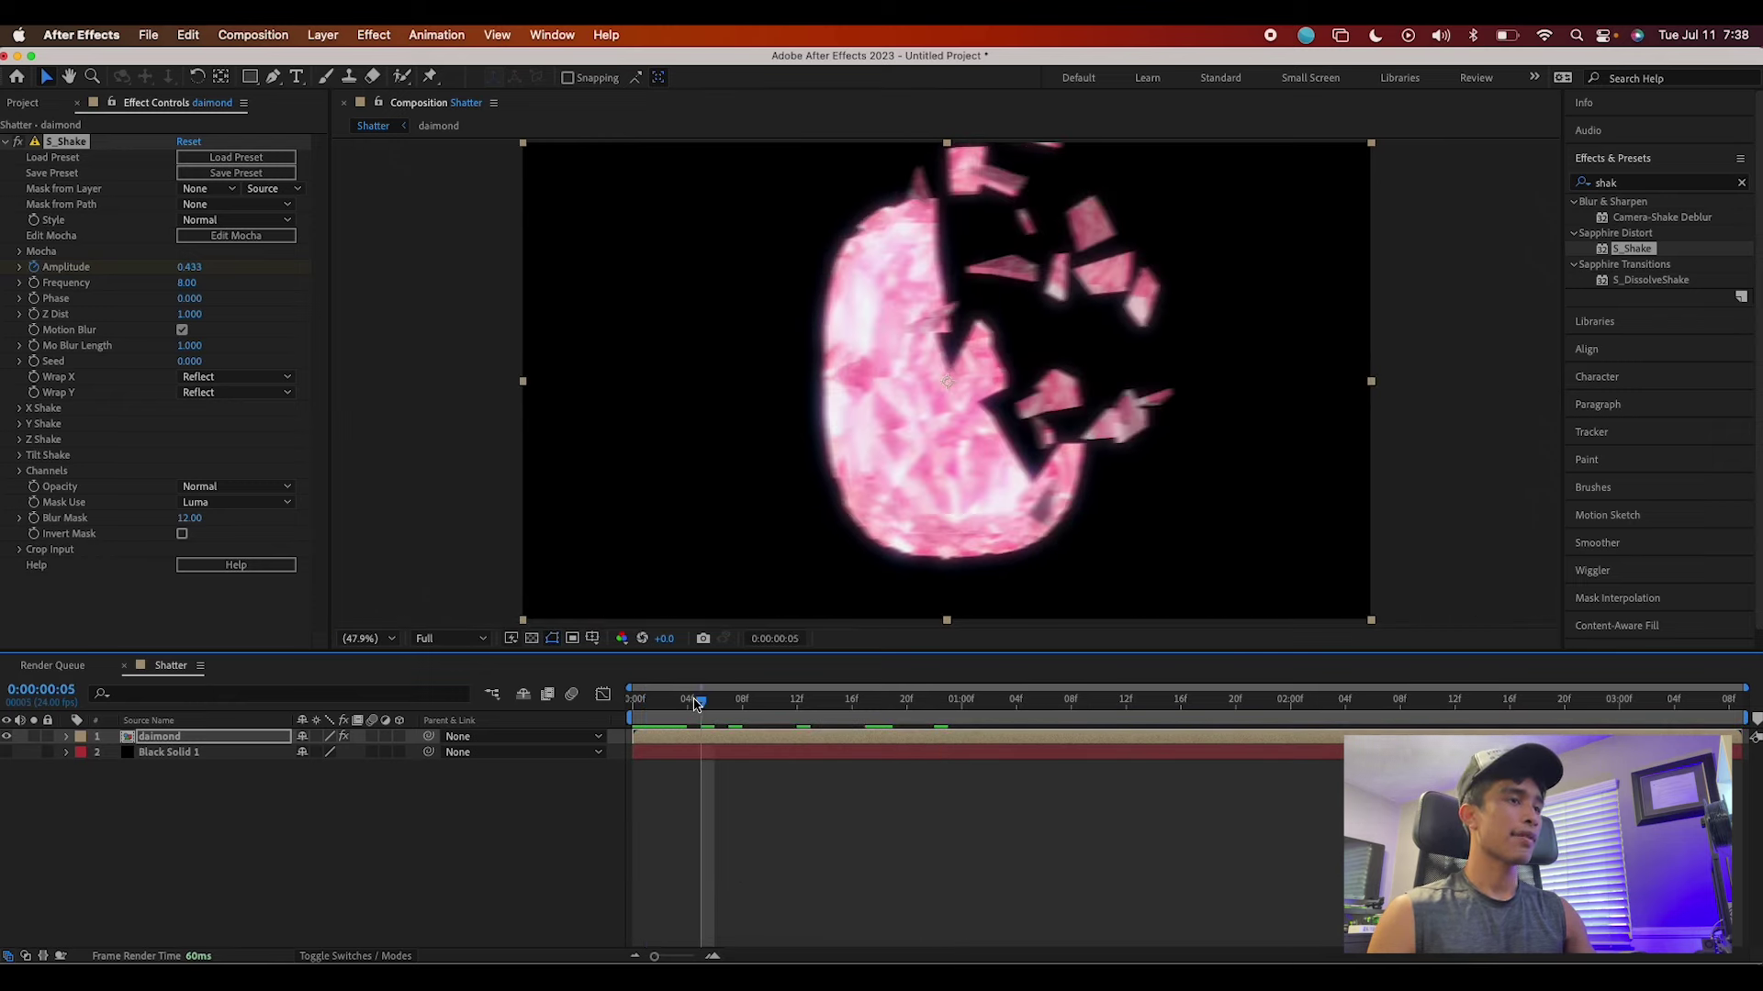
drag(695, 703, 633, 770)
key(space)
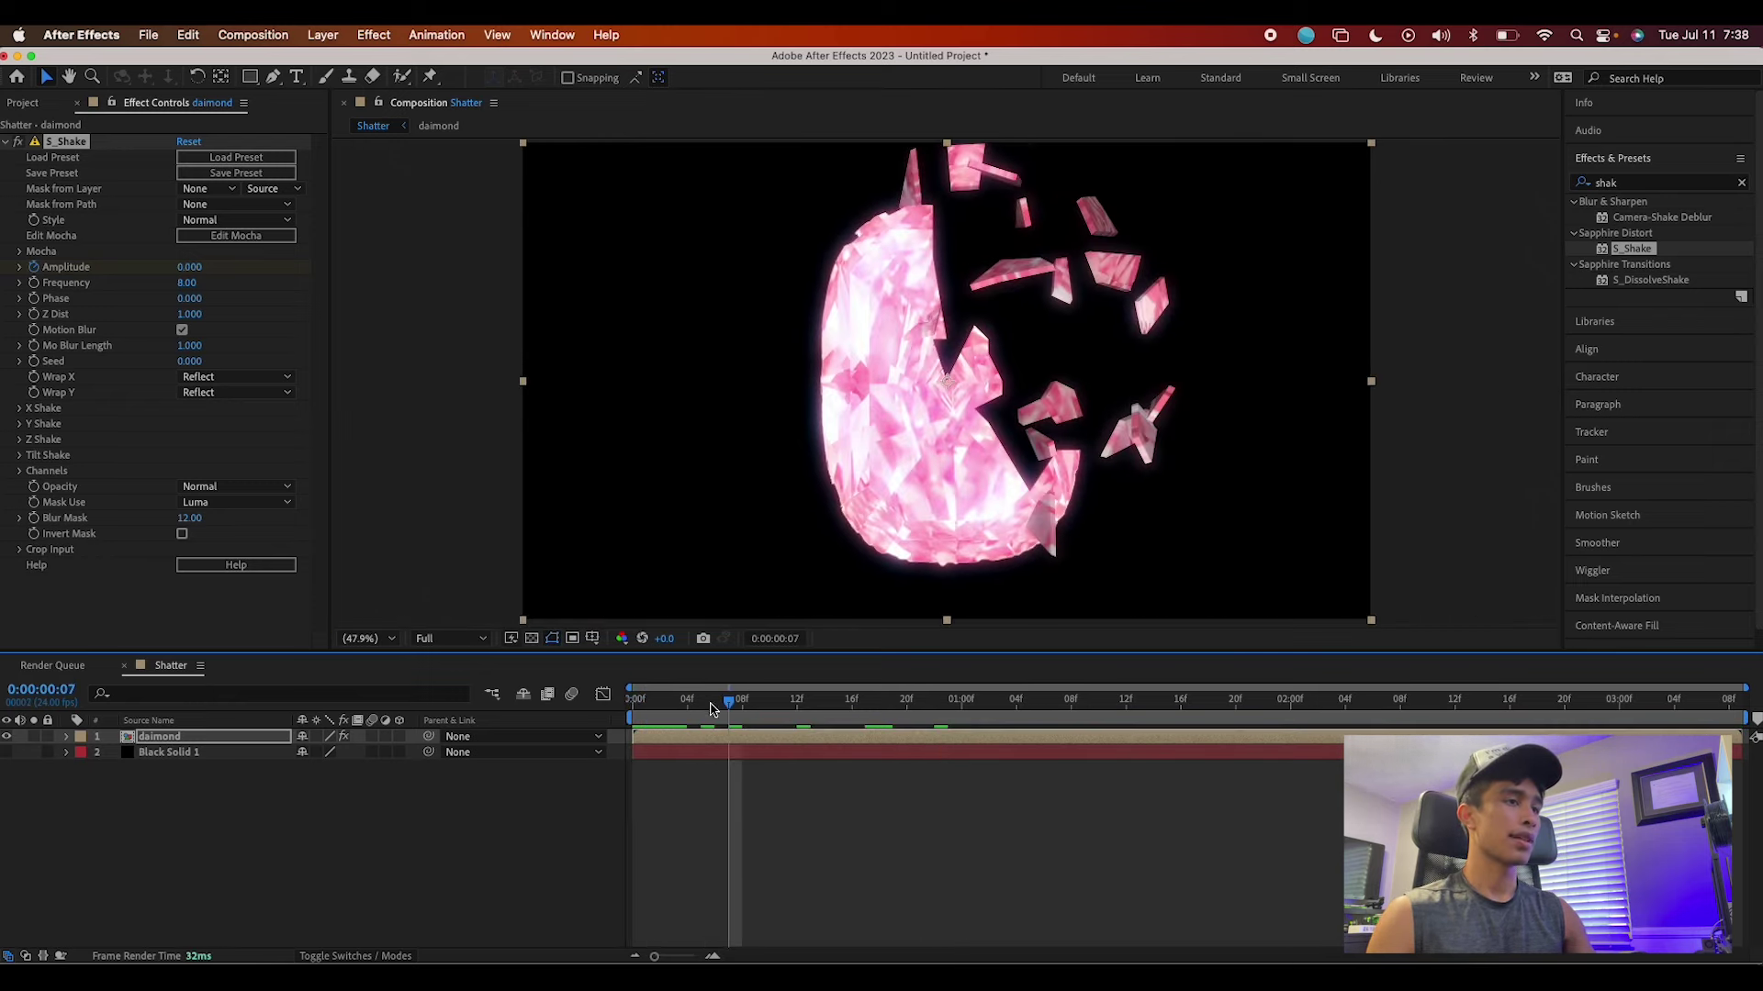
key(space)
Reveal the daimond layer's Scale keyframes (68.0% to 88.6%) and preview the zoom
click(66, 737)
click(84, 753)
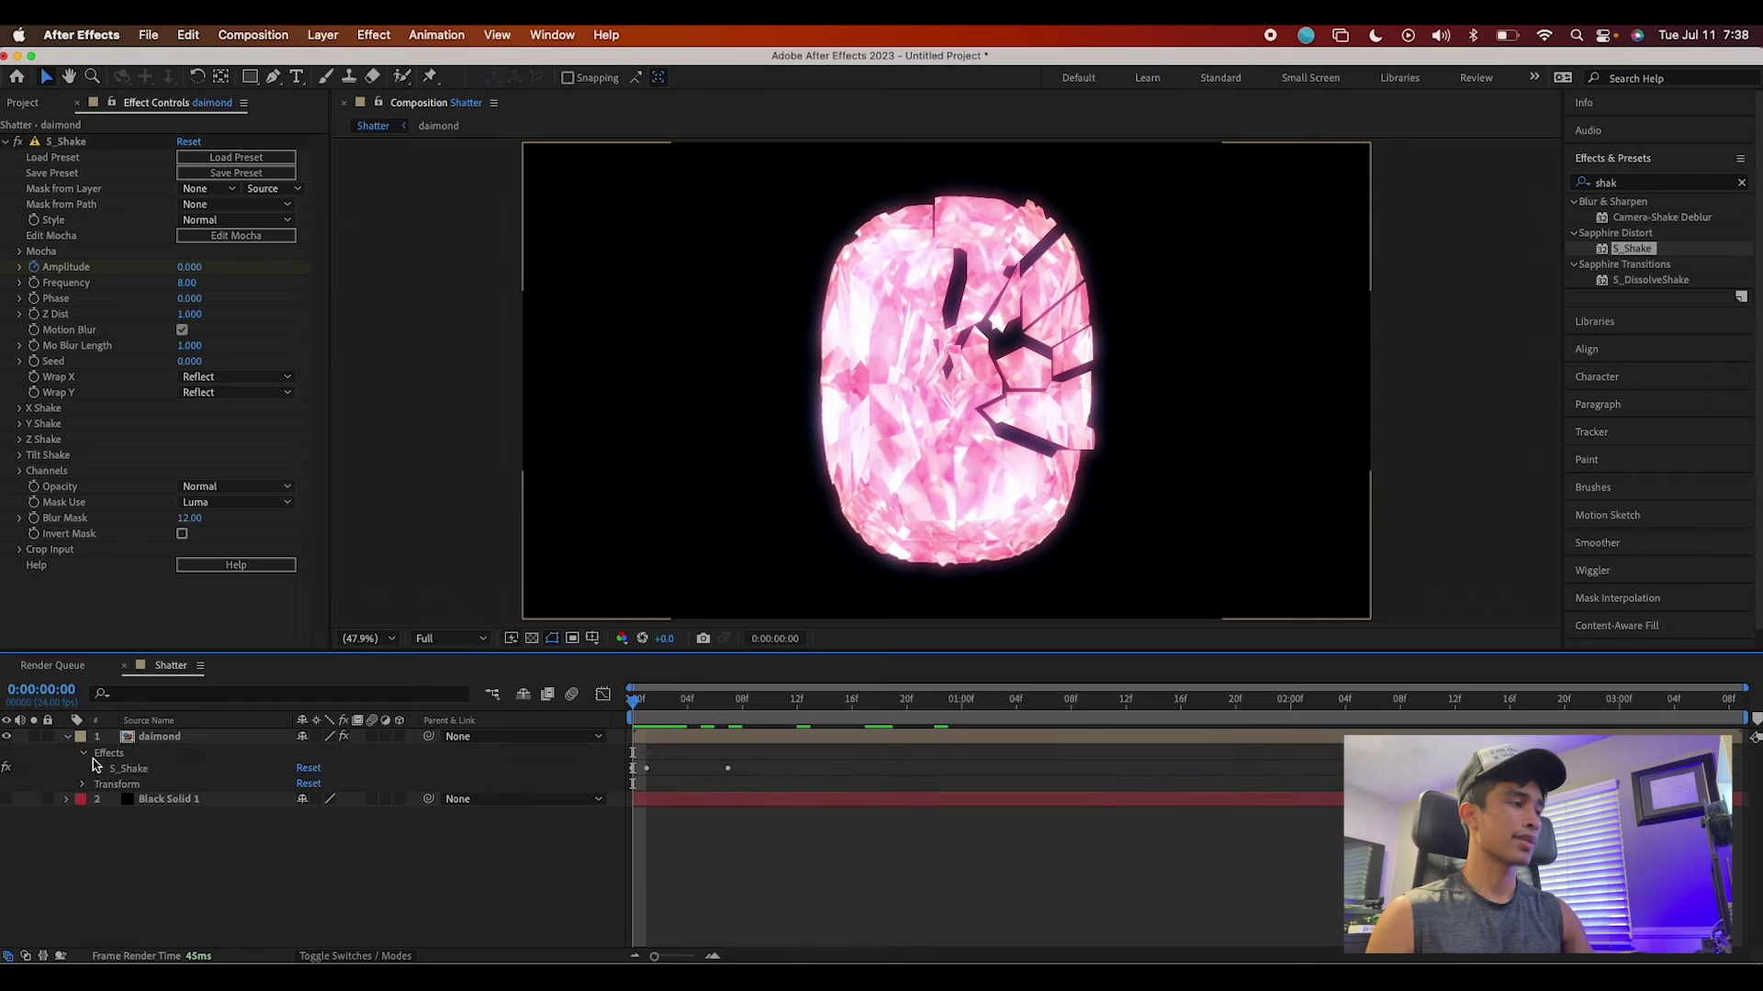
click(92, 785)
key(space)
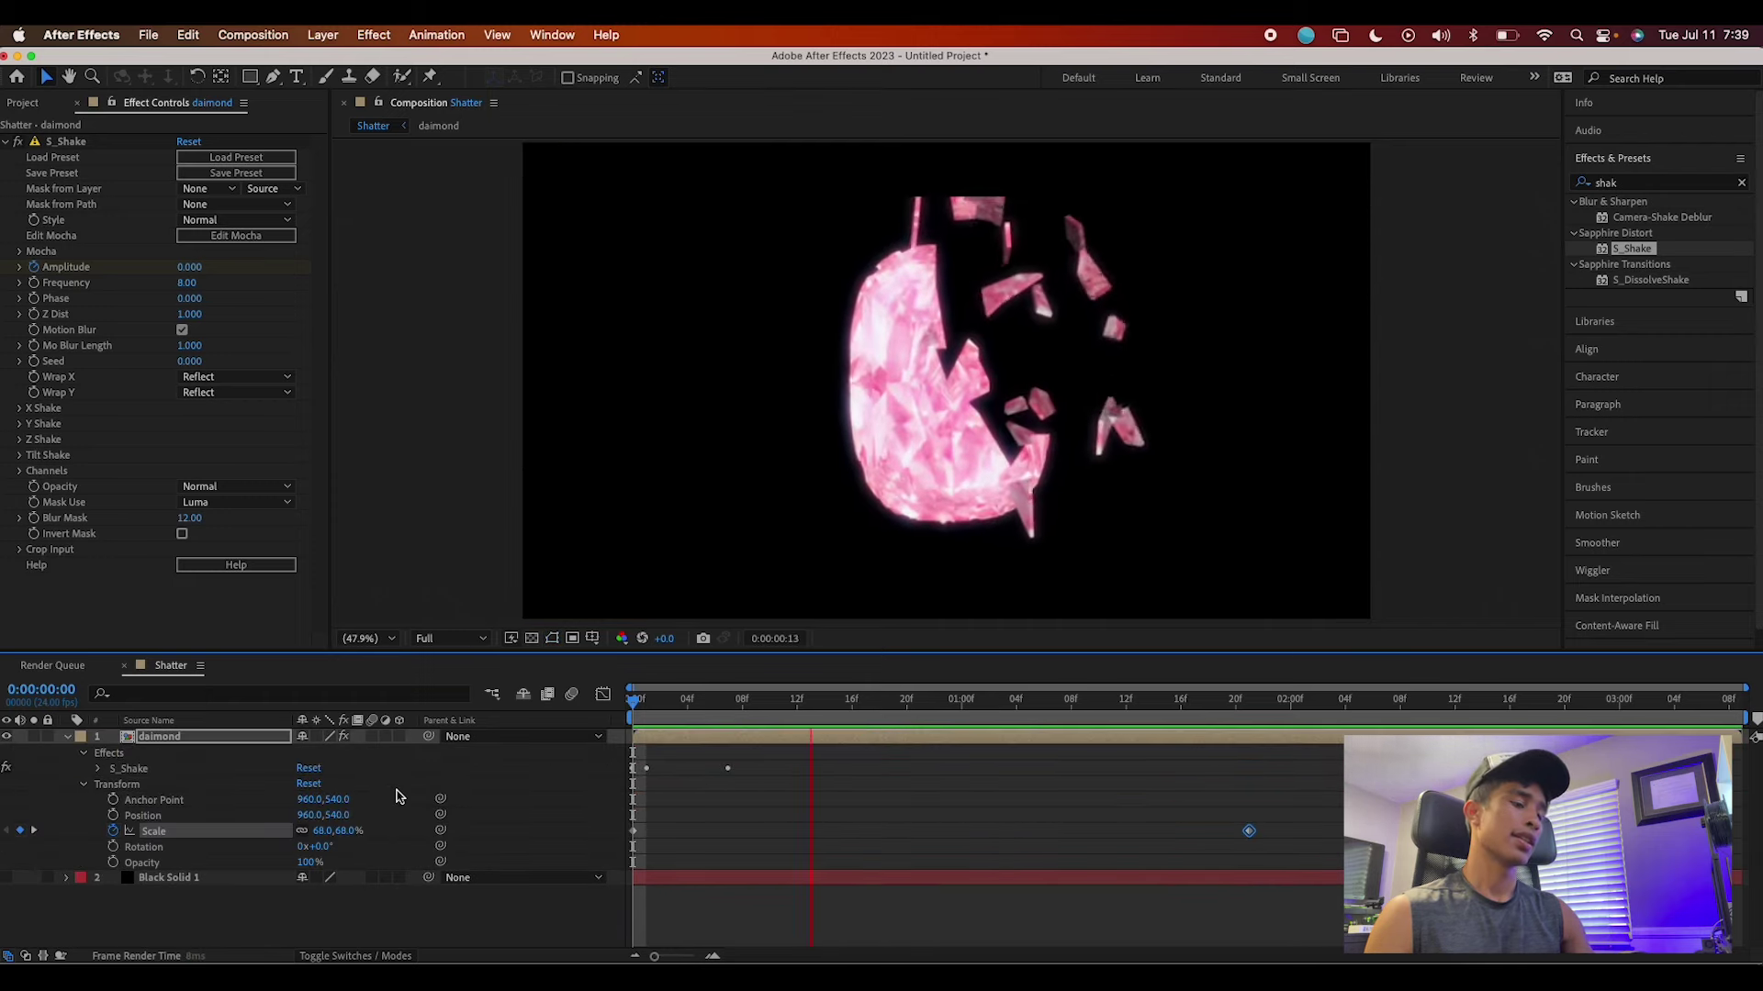
key(space)
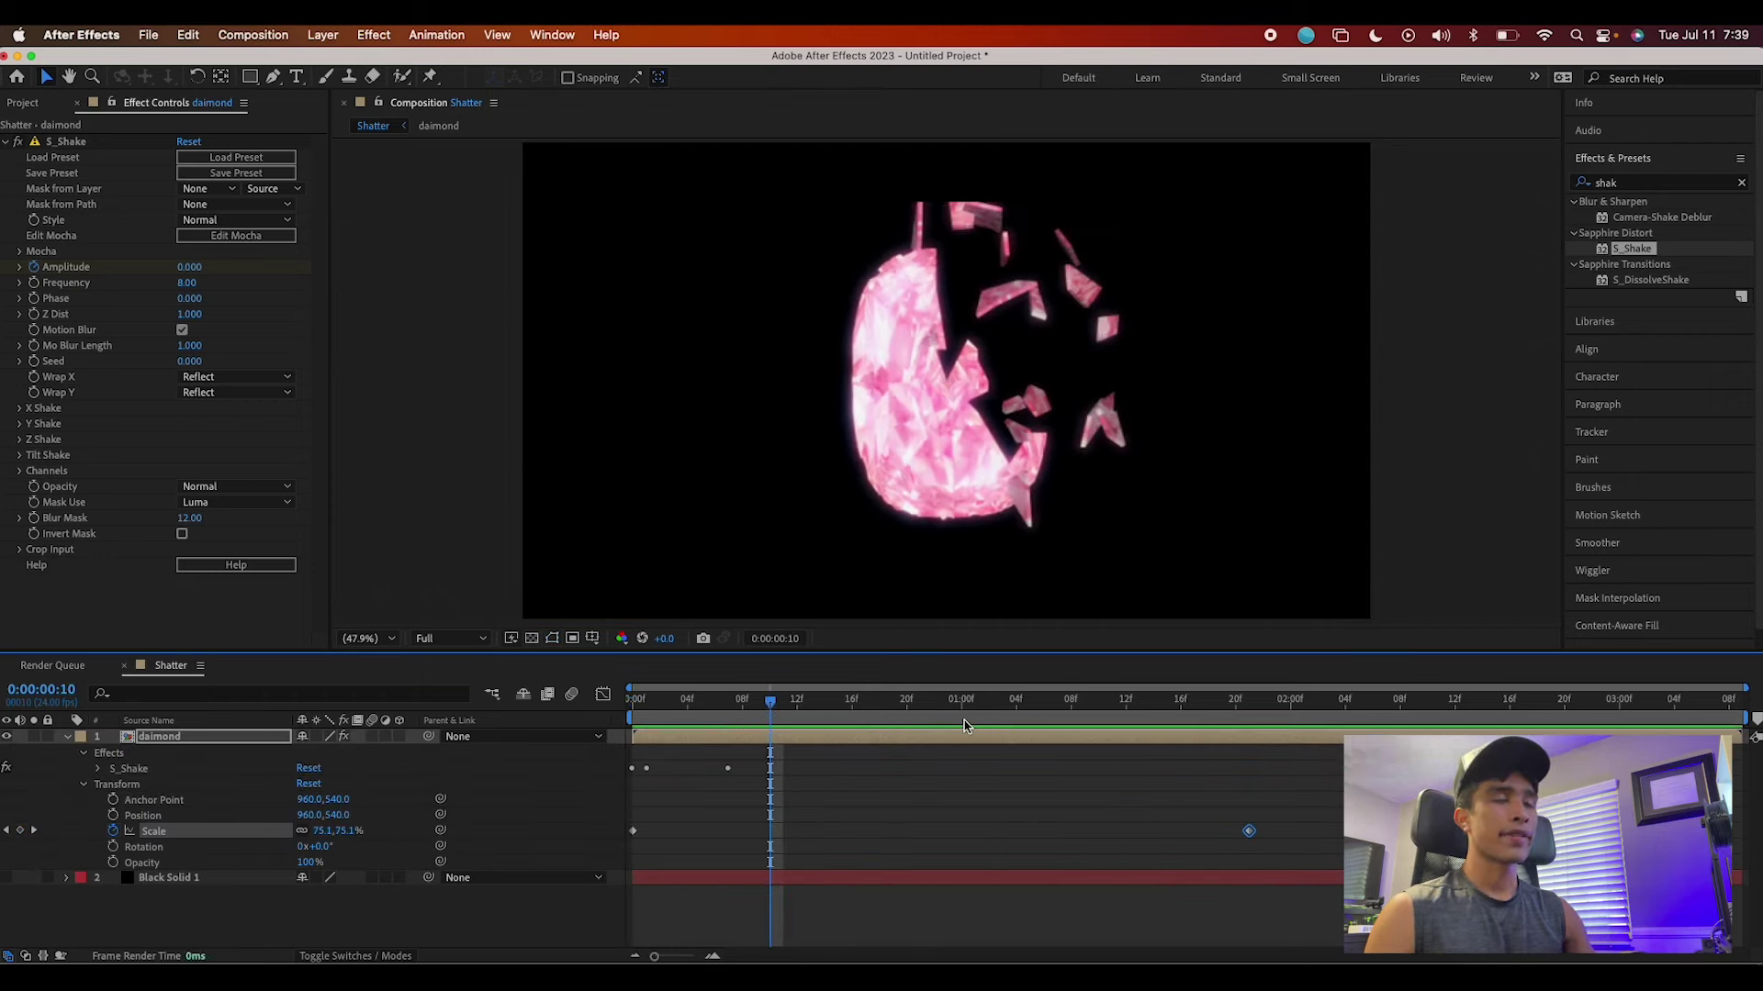
key(space)
key(space)
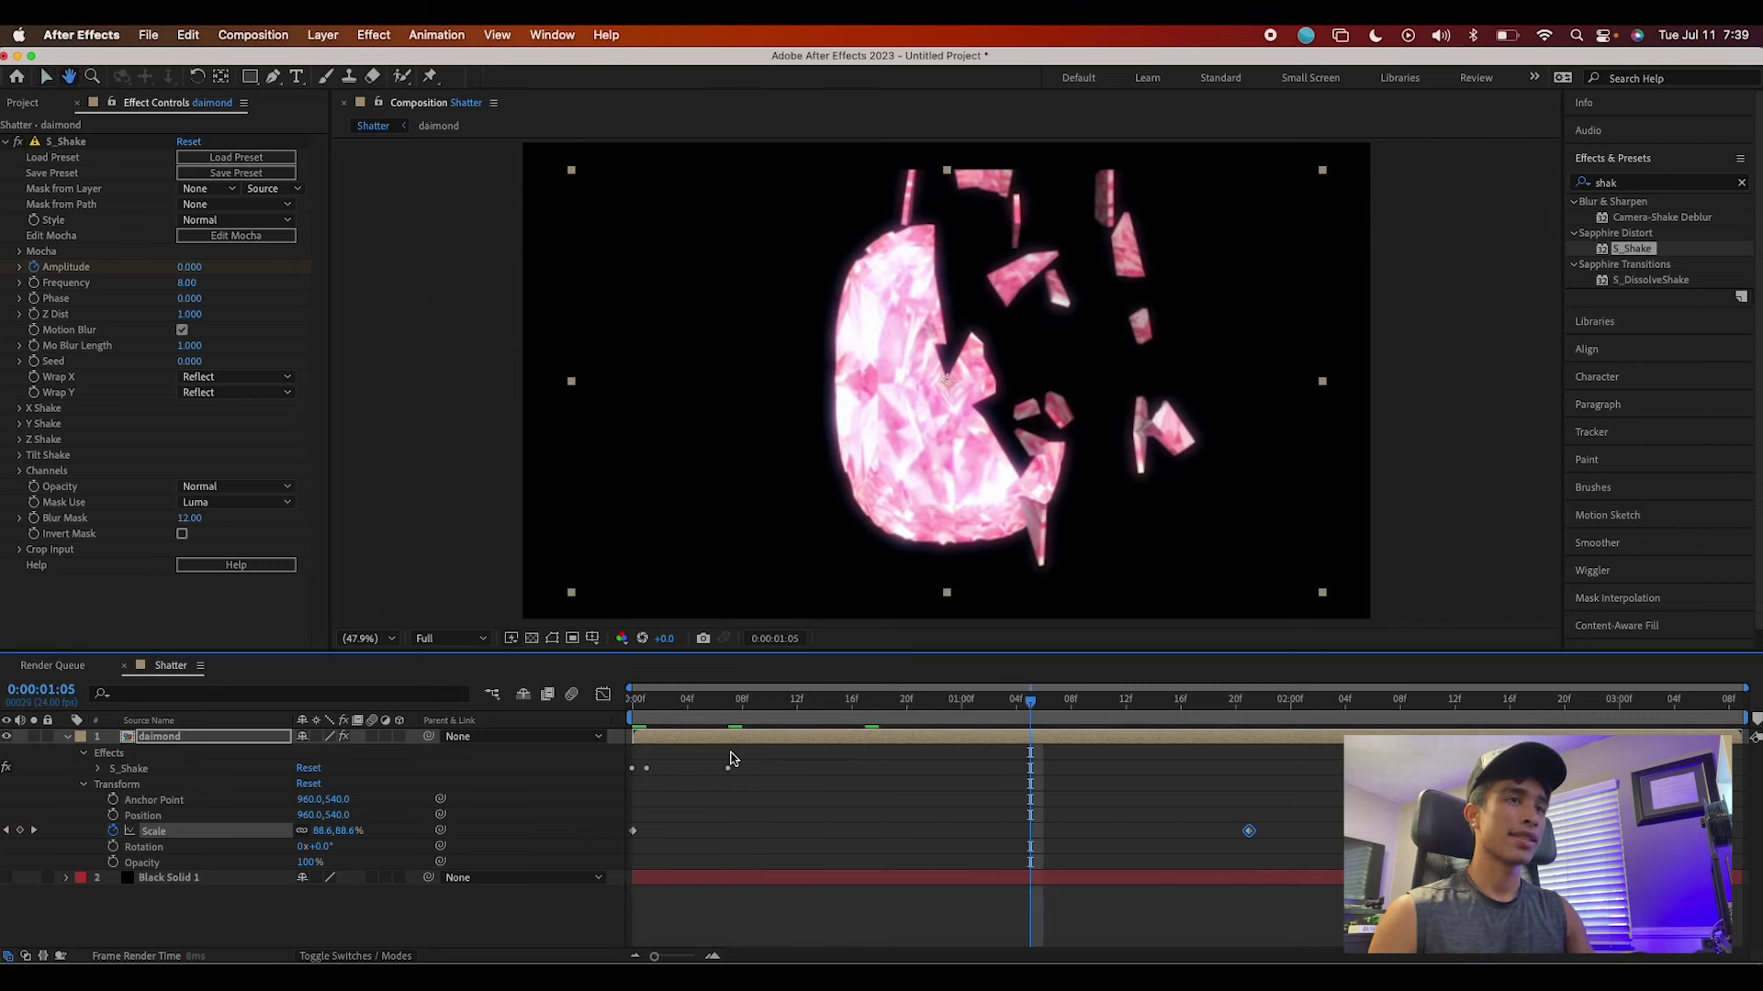